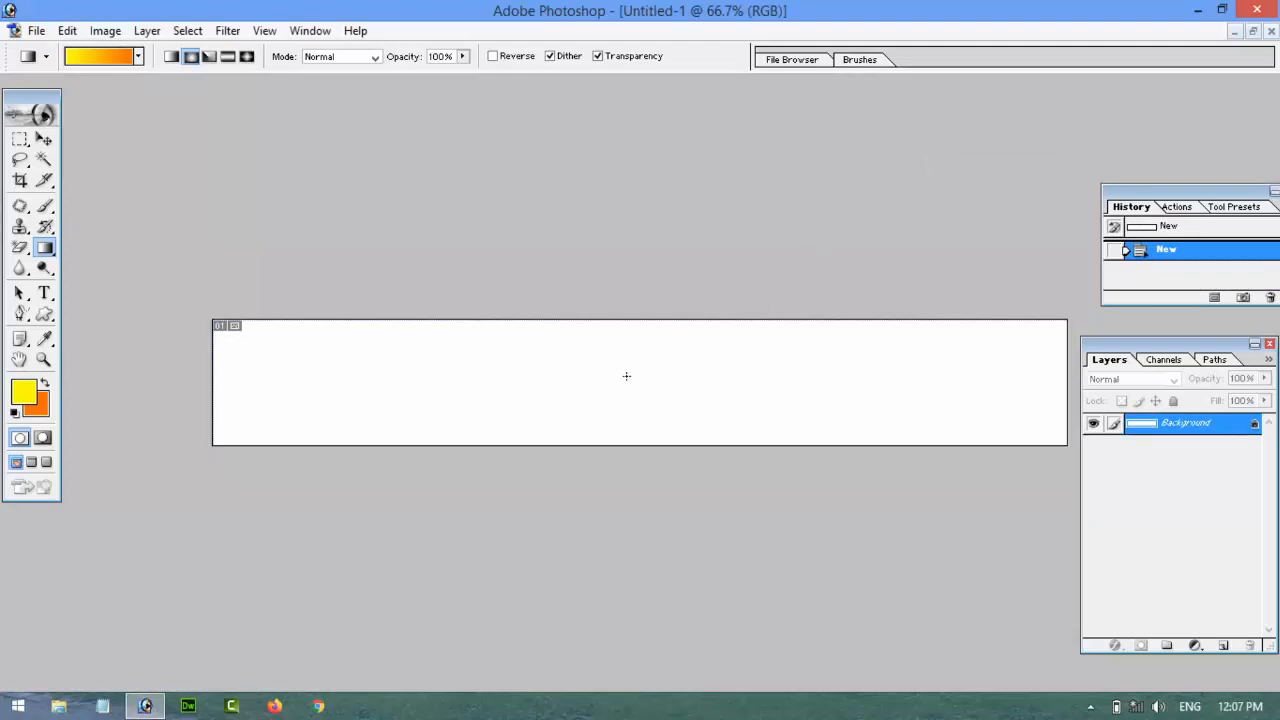
- Set the foreground color to bright yellow, FFFF00
left_click(24, 392)
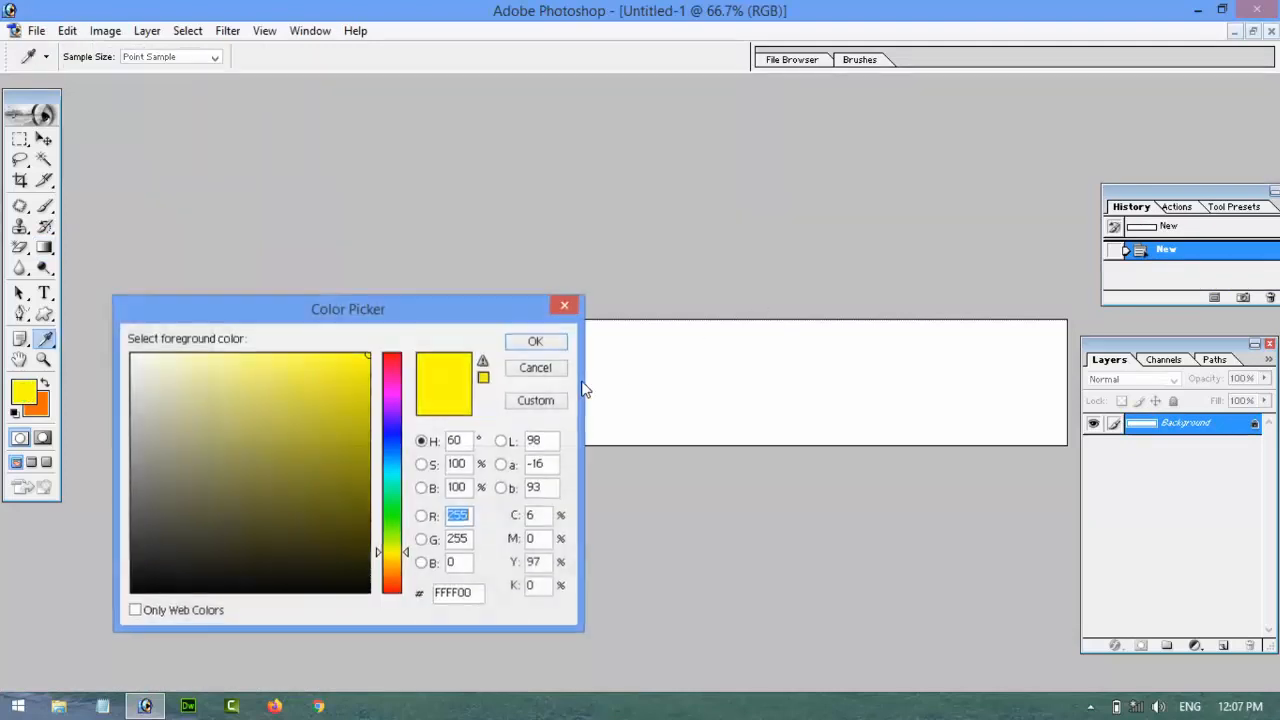
left_click(362, 371)
left_click_drag(362, 371, 377, 337)
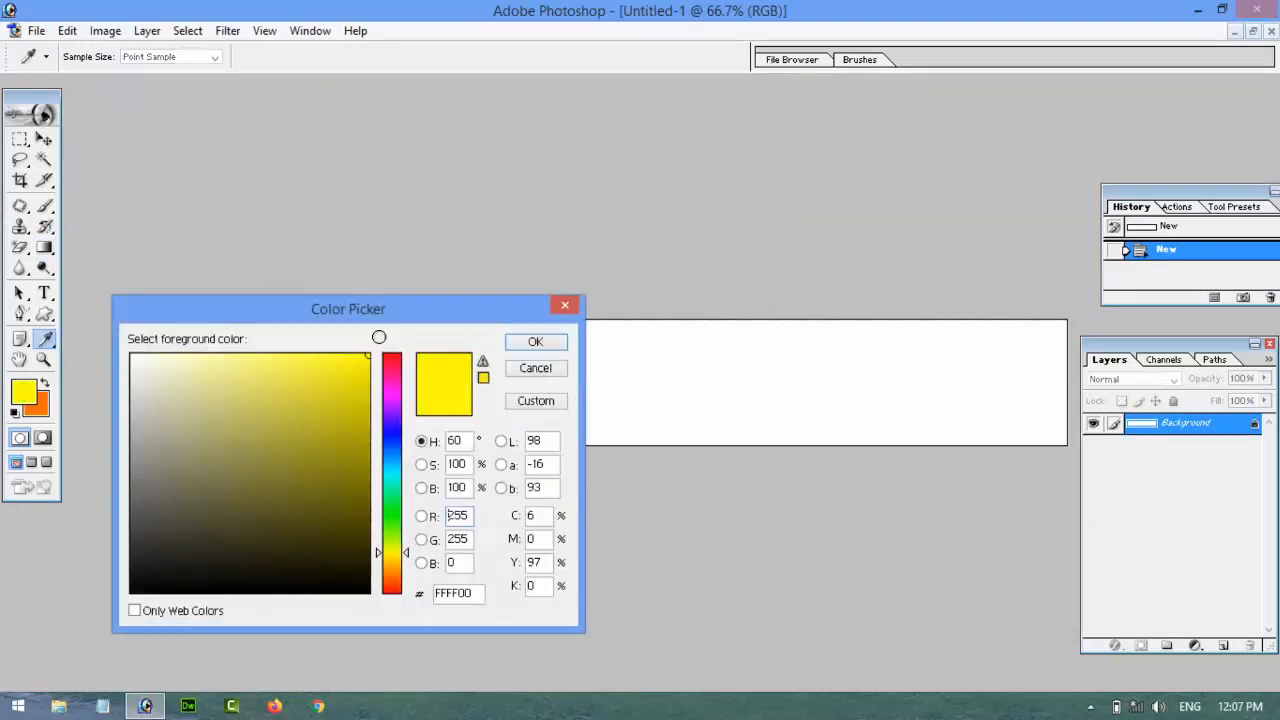
left_click(535, 341)
key("g")
- Set the background color to orange, F86F00
left_click(44, 407)
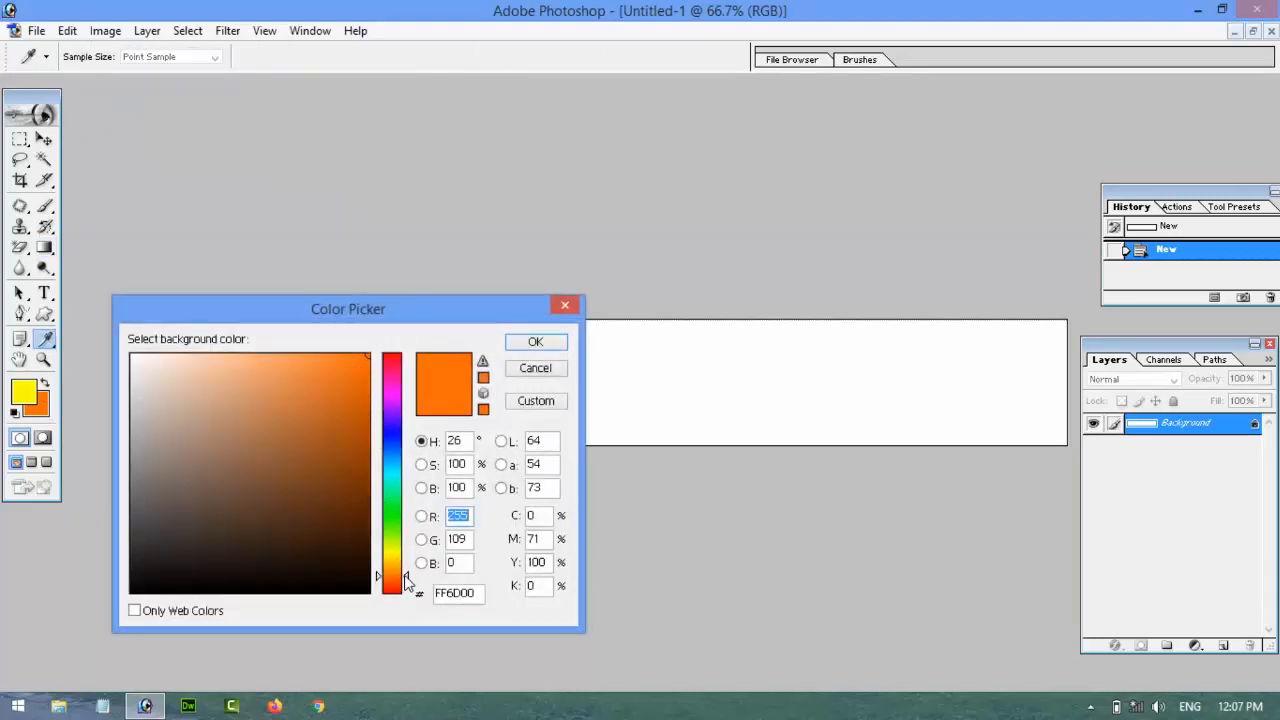
left_click_drag(406, 578, 406, 575)
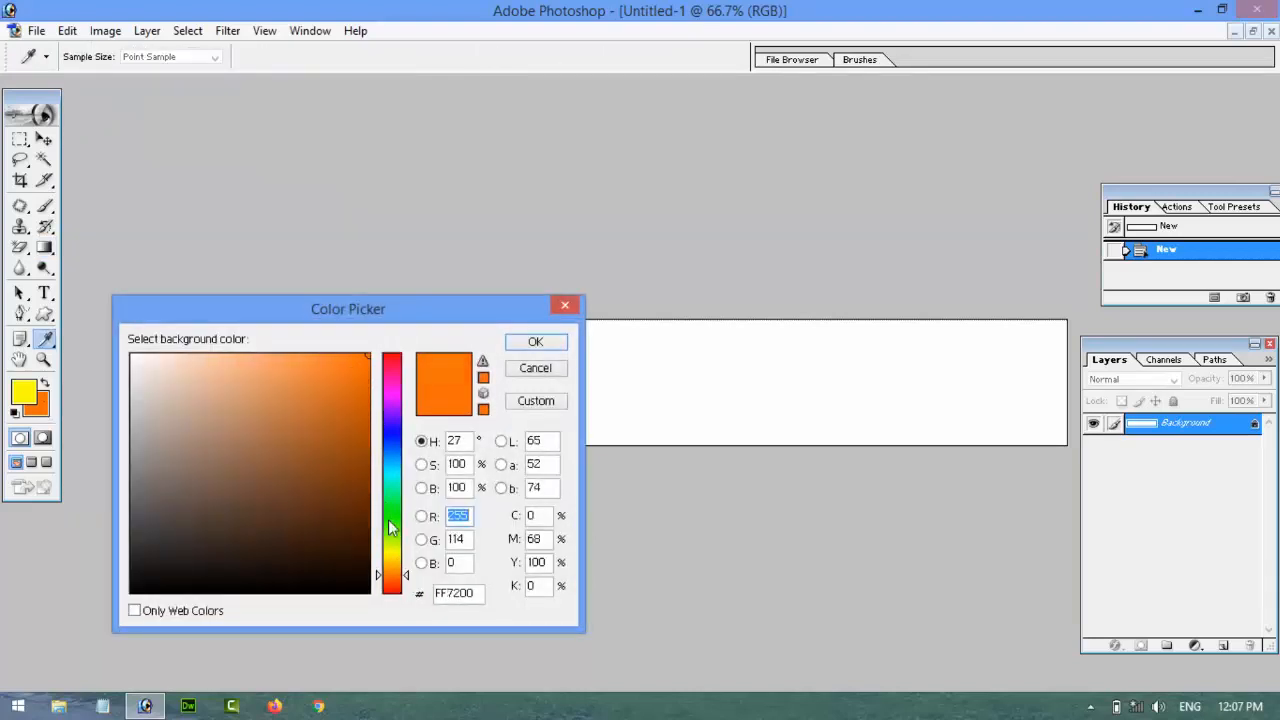
left_click_drag(361, 377, 369, 360)
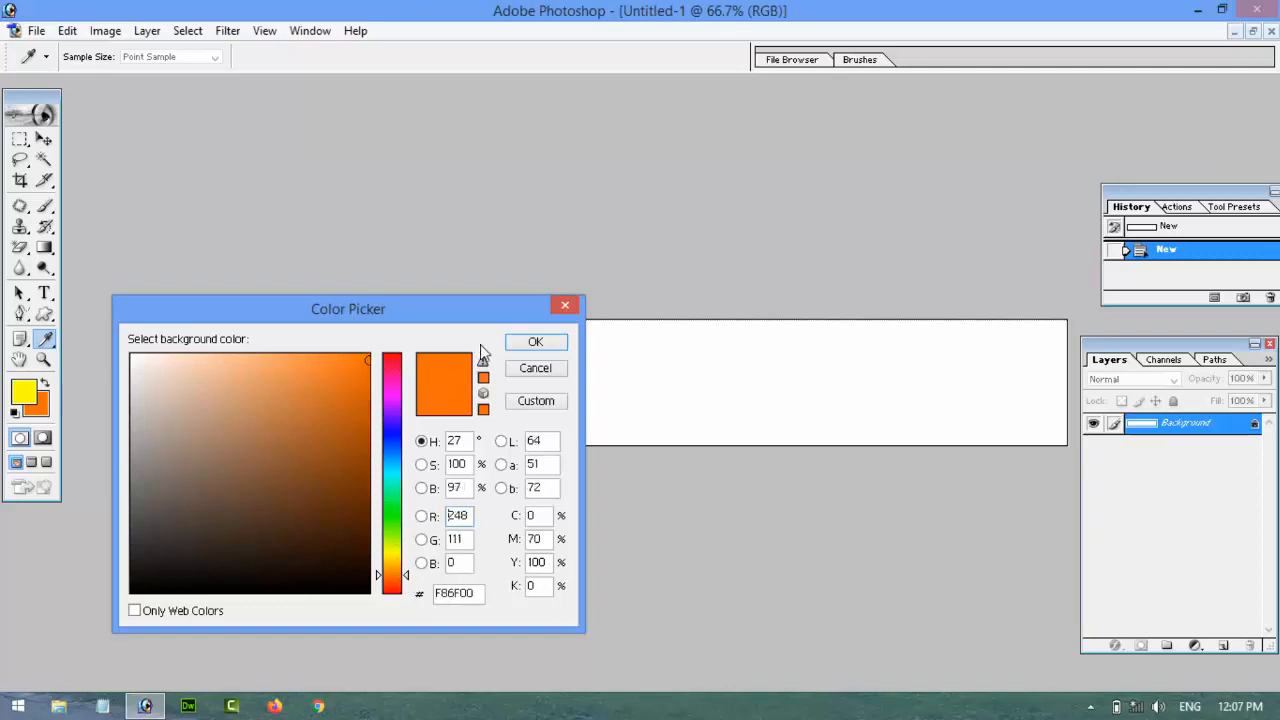
left_click(536, 342)
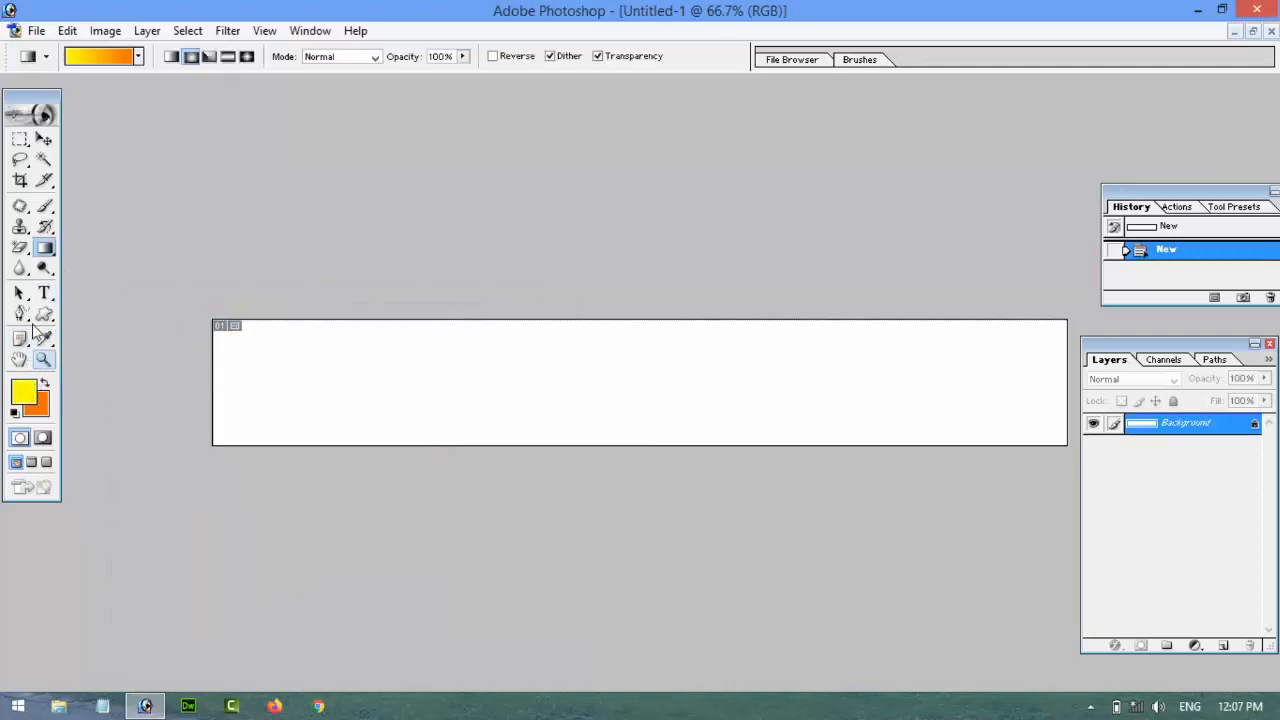
- Fill the banner background with a radial foreground-to-background gradient from yellow to orange
left_click_drag(46, 255, 101, 253)
left_click(138, 56)
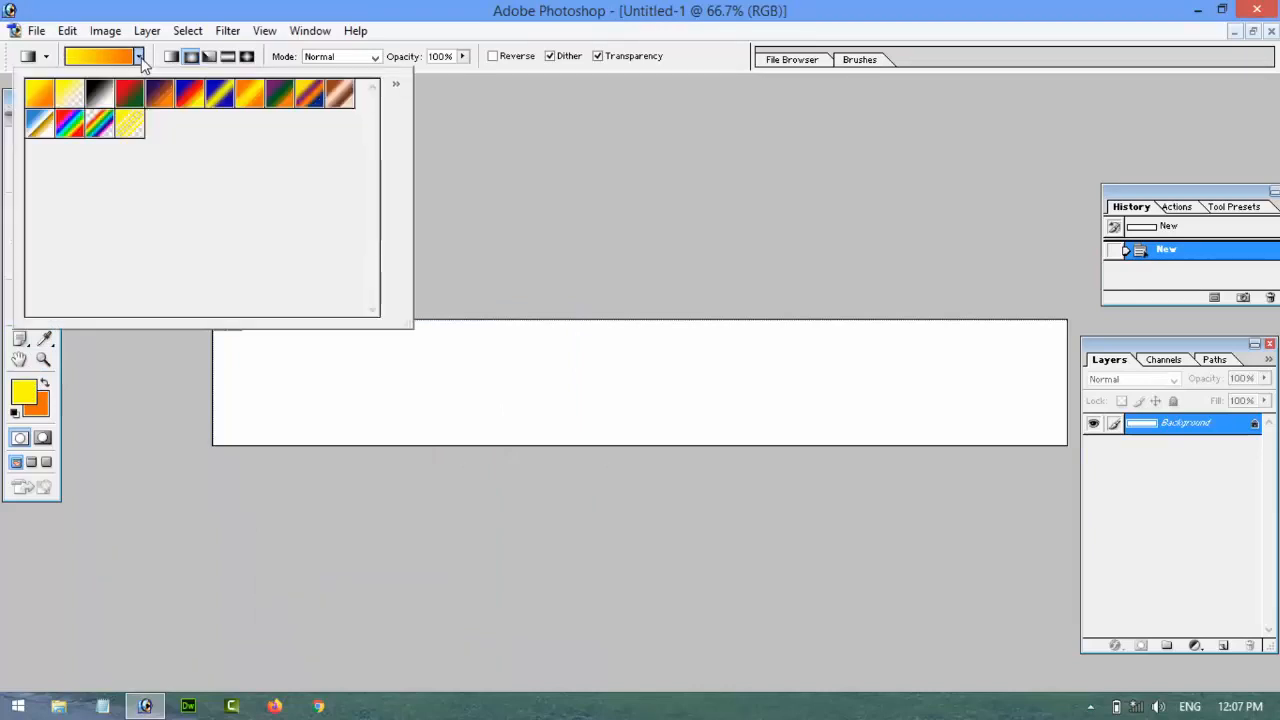
left_click(44, 97)
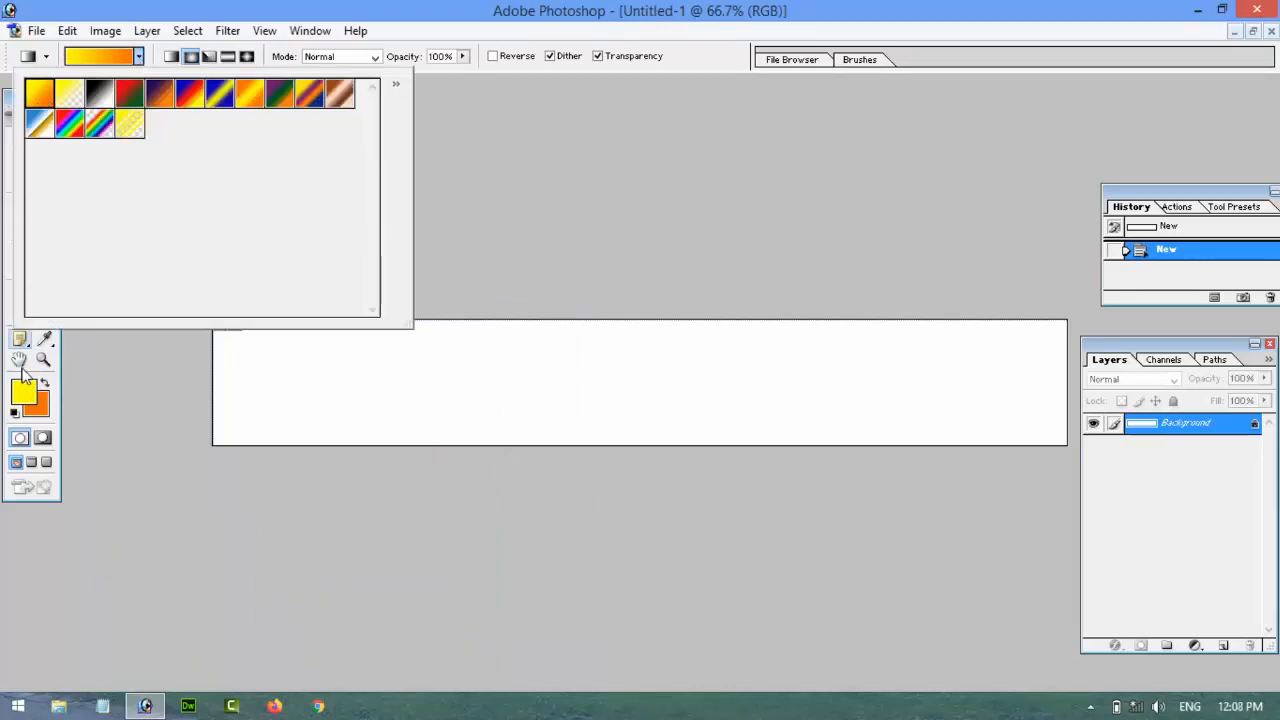
double_click(38, 100)
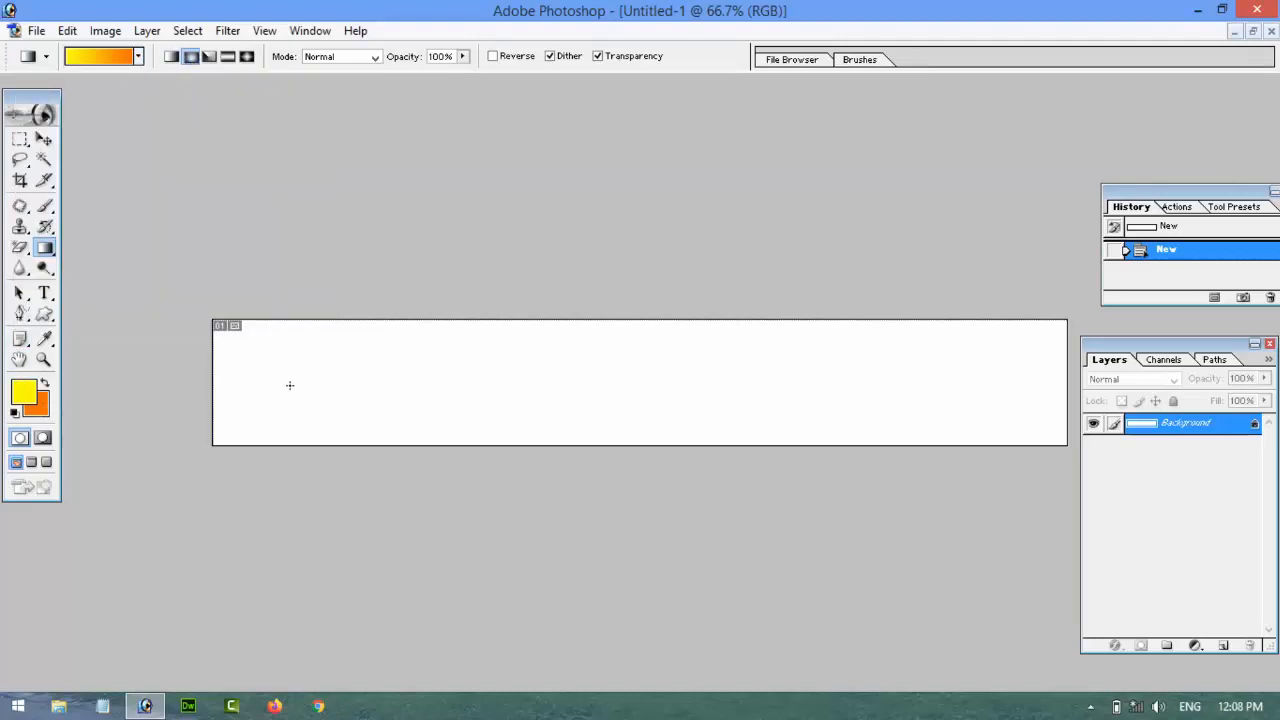
left_click_drag(292, 386, 987, 386)
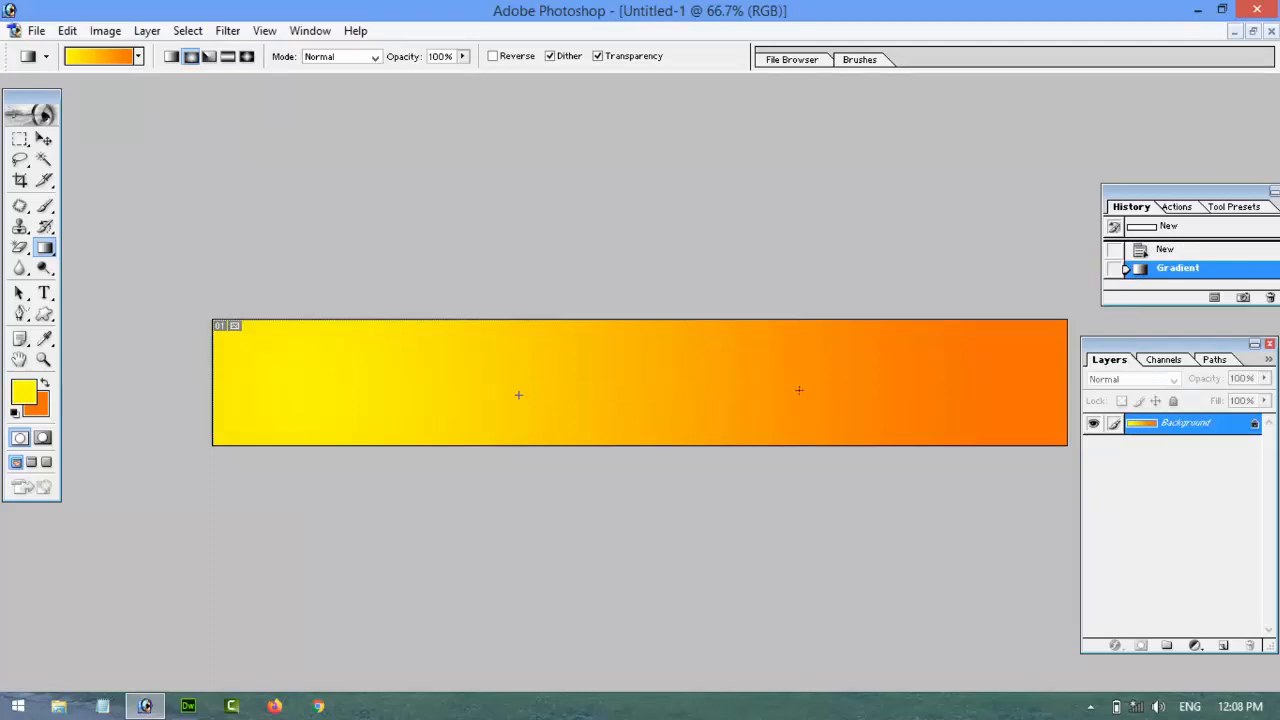
mouse_move(799, 390)
left_mouse_down()
mouse_move(840, 394)
mouse_move(812, 400)
left_mouse_up()
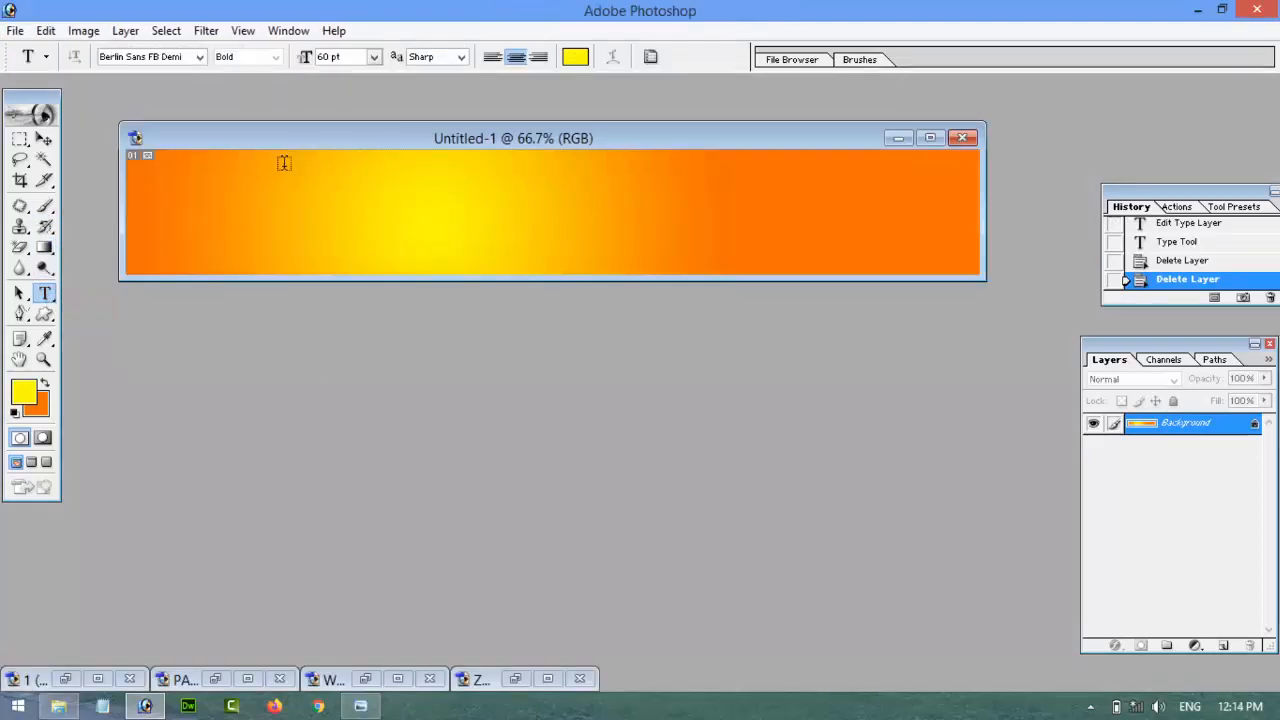
- Add the heading NISHAT LINEN in 72 pt text and position it near the banner's upper edge
left_click_drag(286, 166, 613, 208)
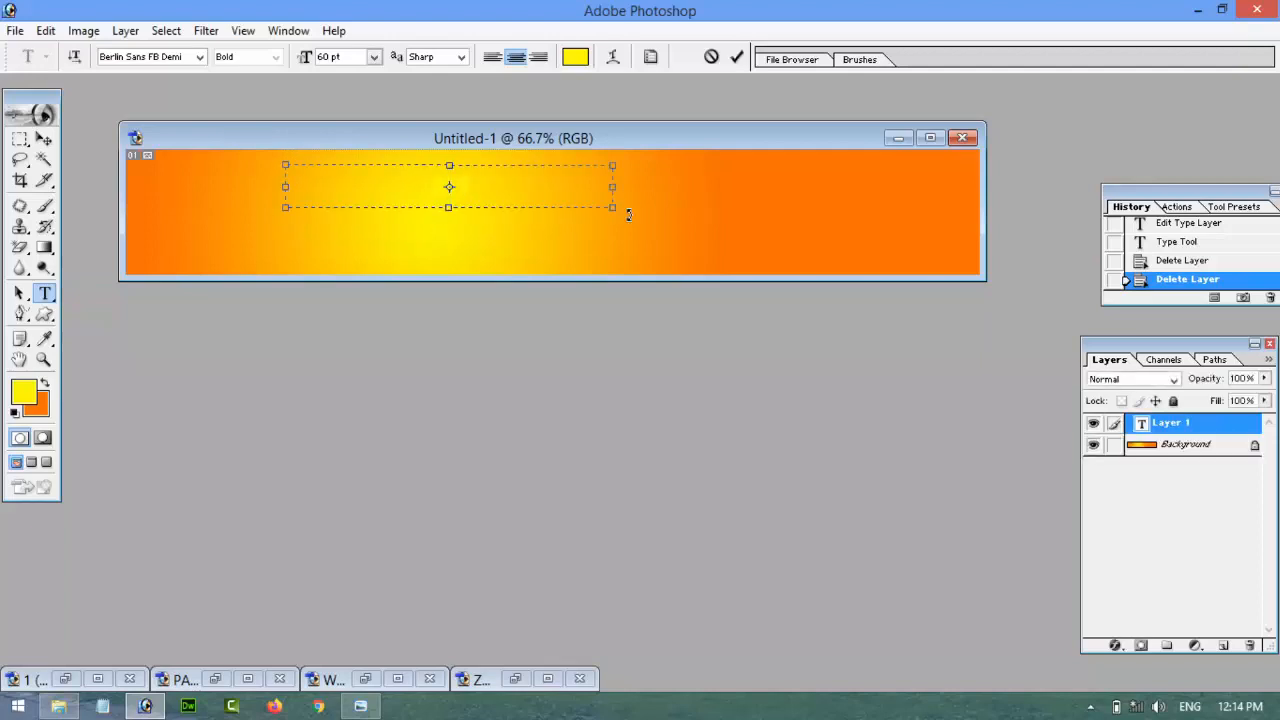
type("NISHAT LINEN")
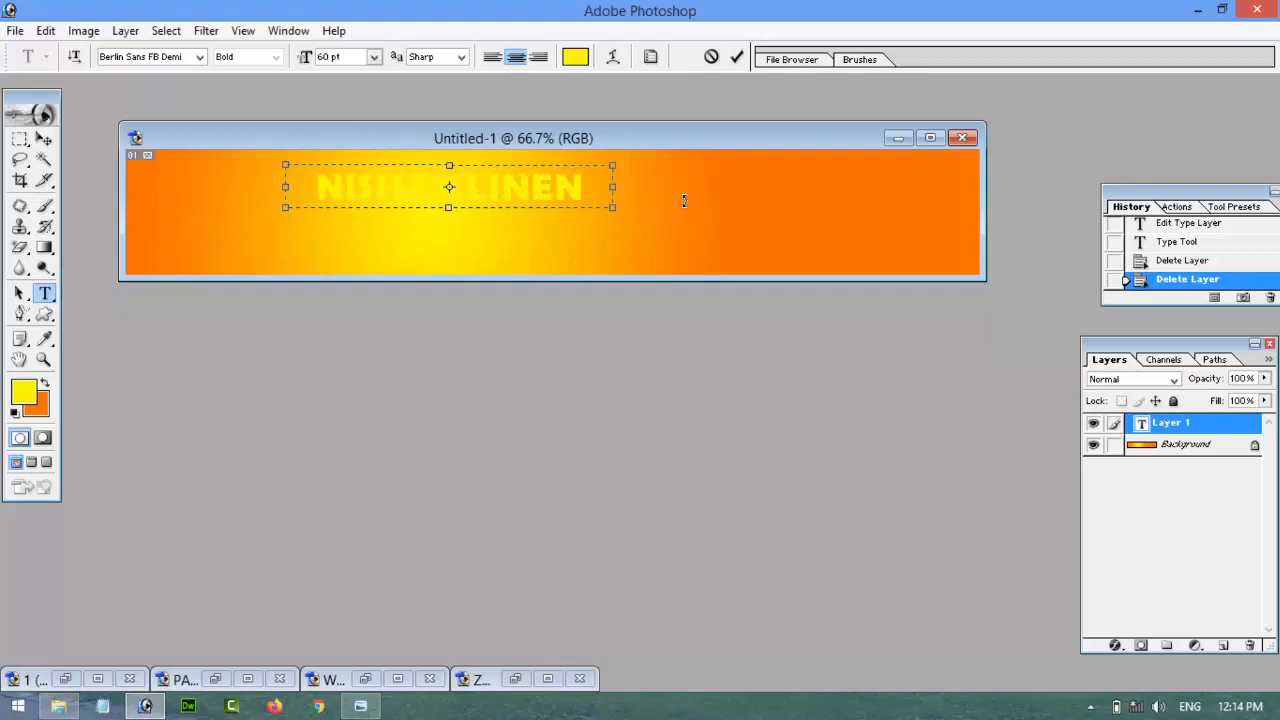
left_click_drag(587, 187, 314, 187)
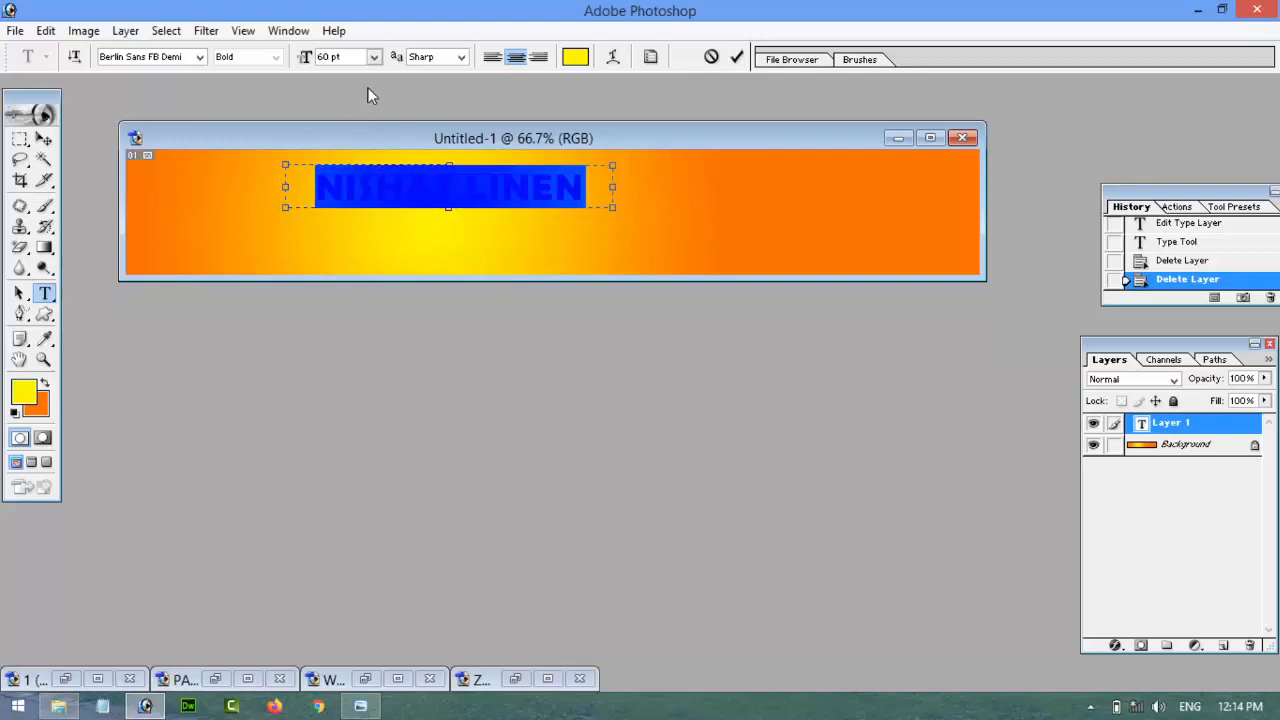
left_click(376, 59)
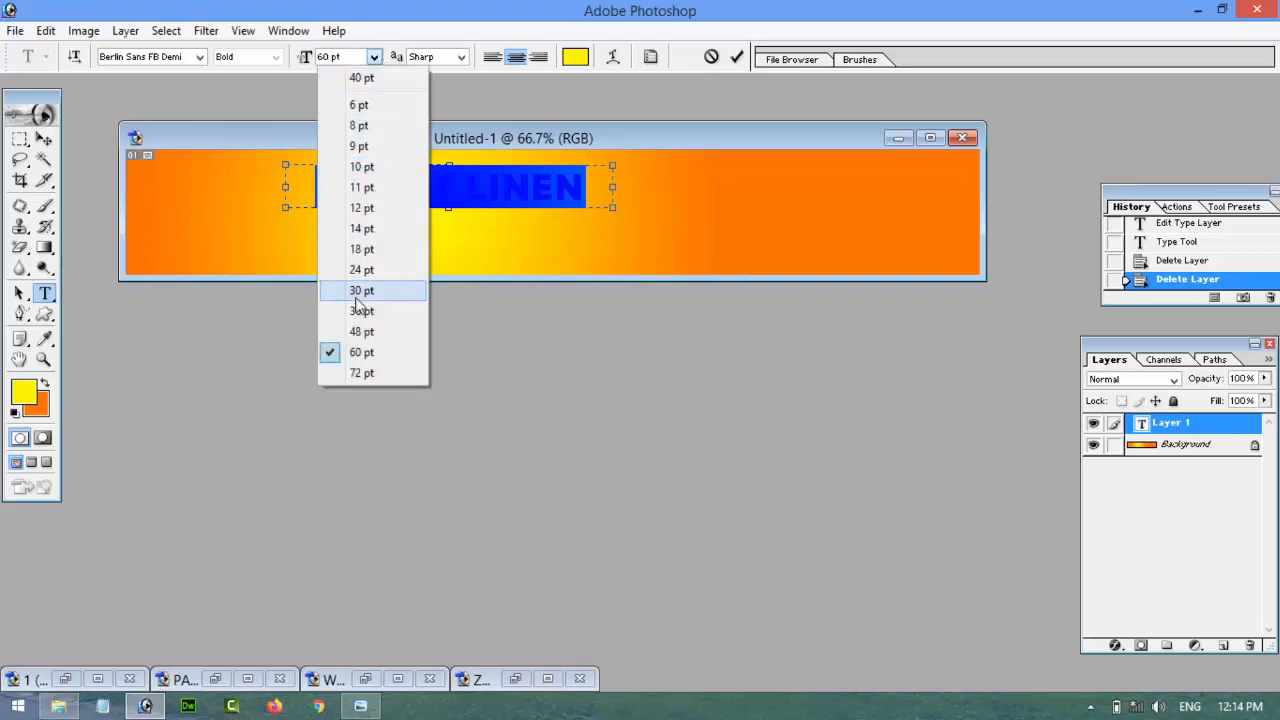
left_click(360, 373)
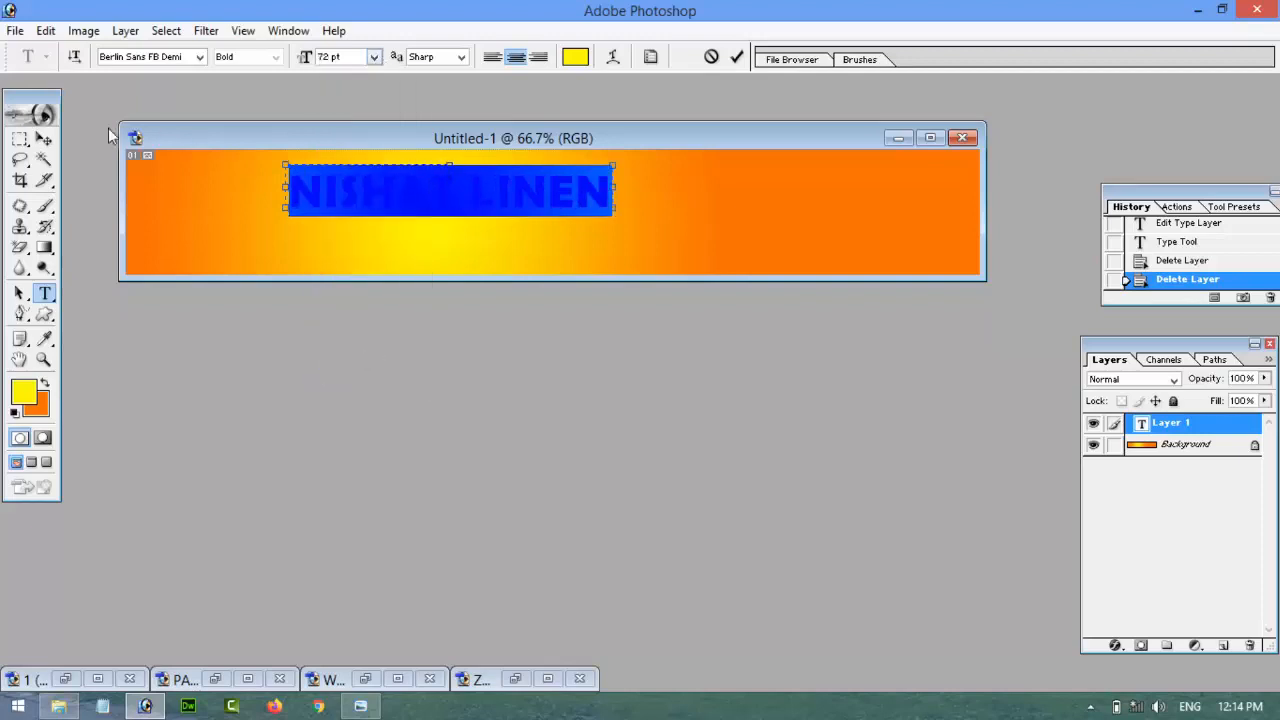
left_click(44, 138)
left_click_drag(405, 207, 408, 196)
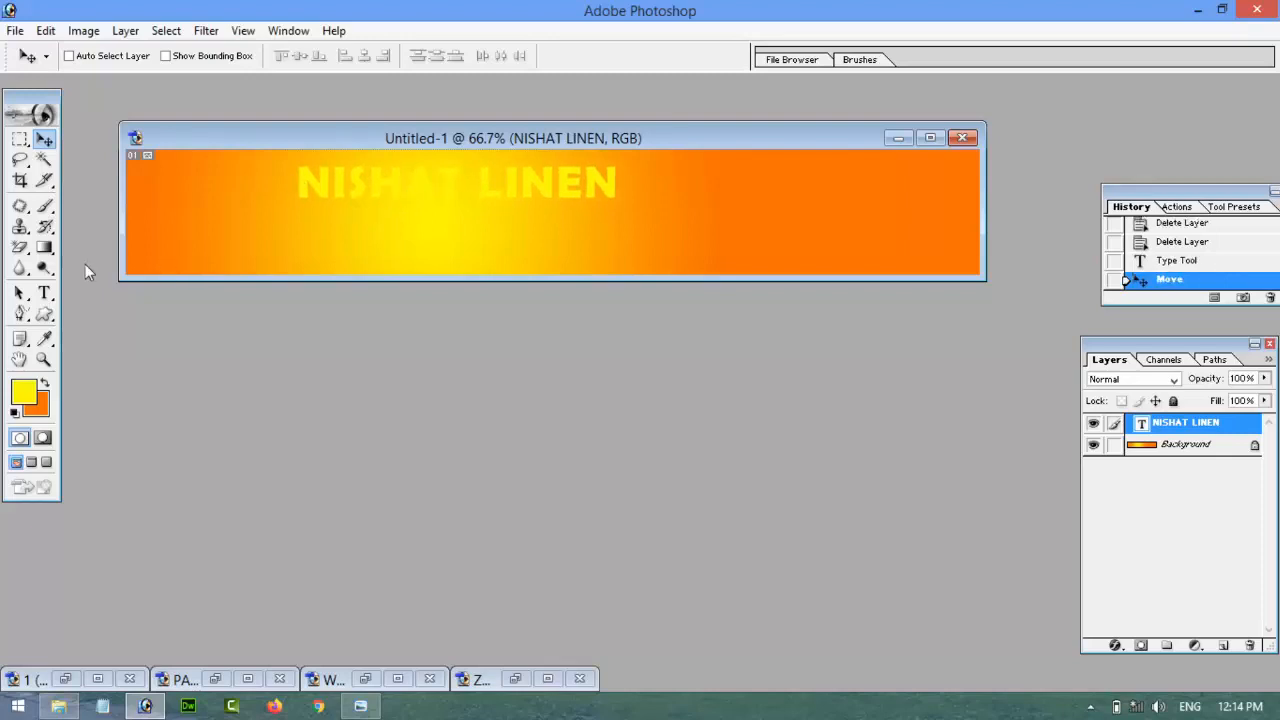
- Add a text box below the heading containing WOMEN FASHION FABRICS
left_click(44, 292)
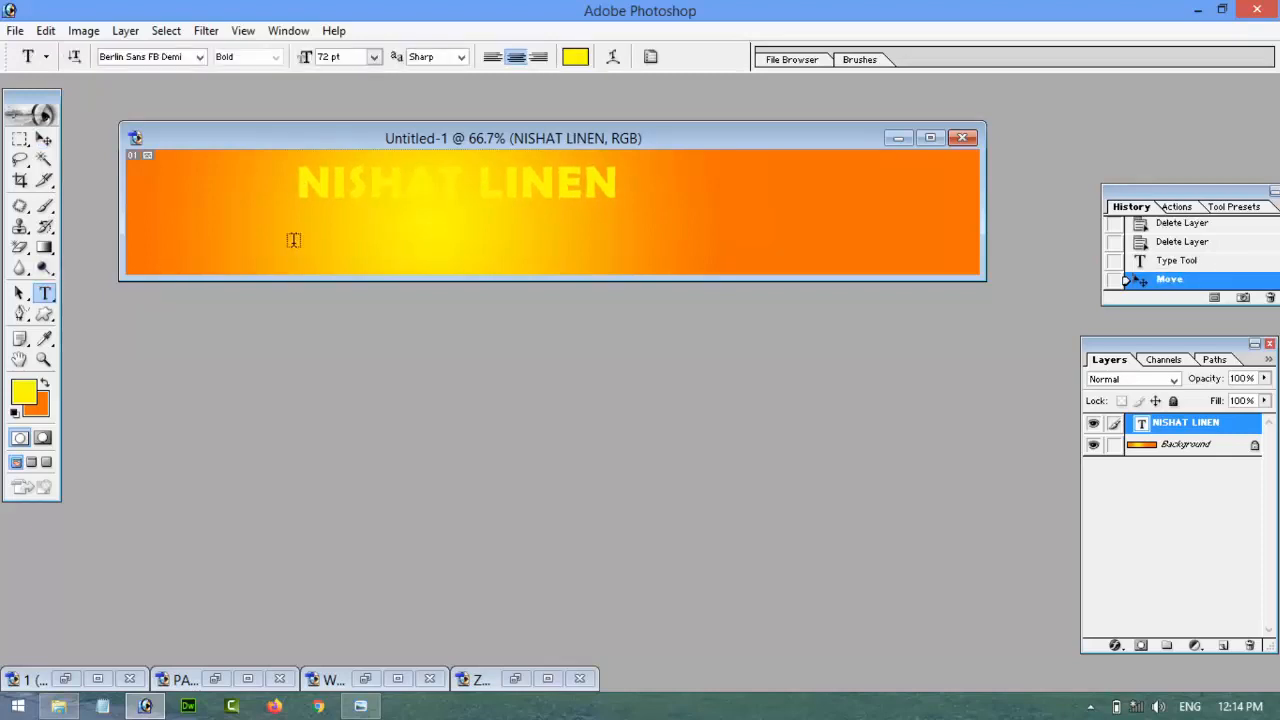
left_click_drag(297, 222, 648, 268)
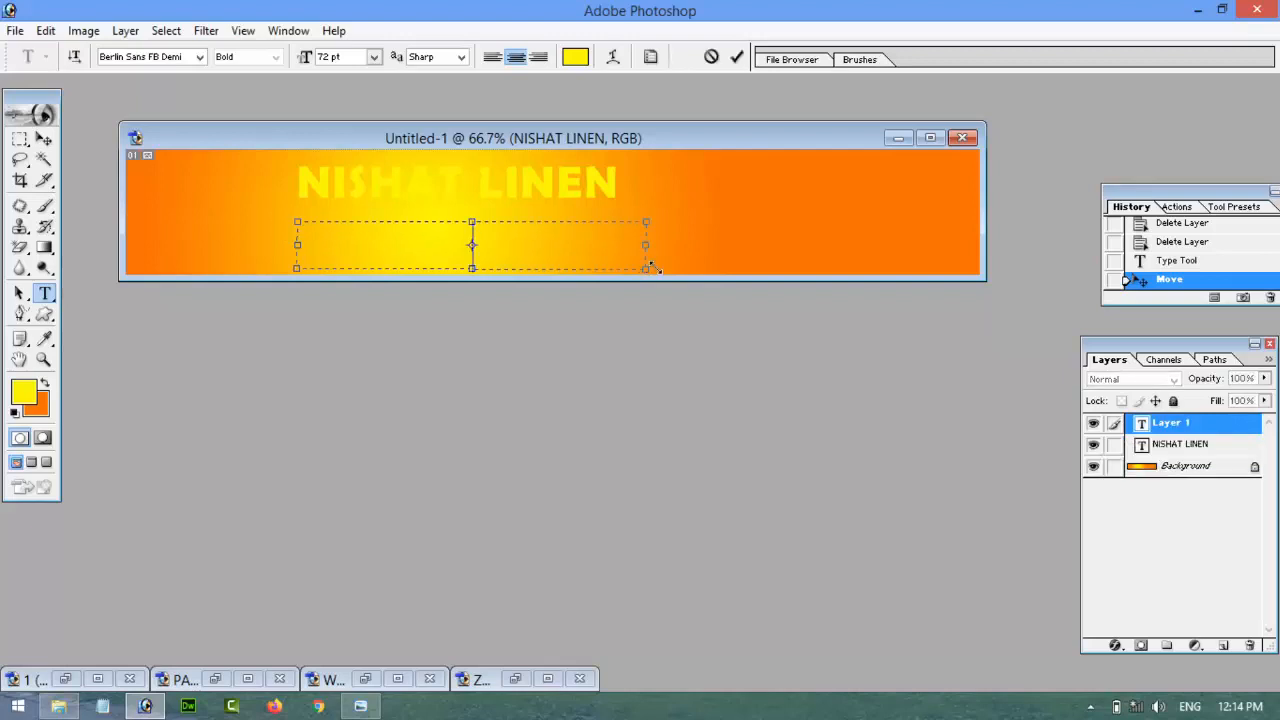
type("WOMEN ")
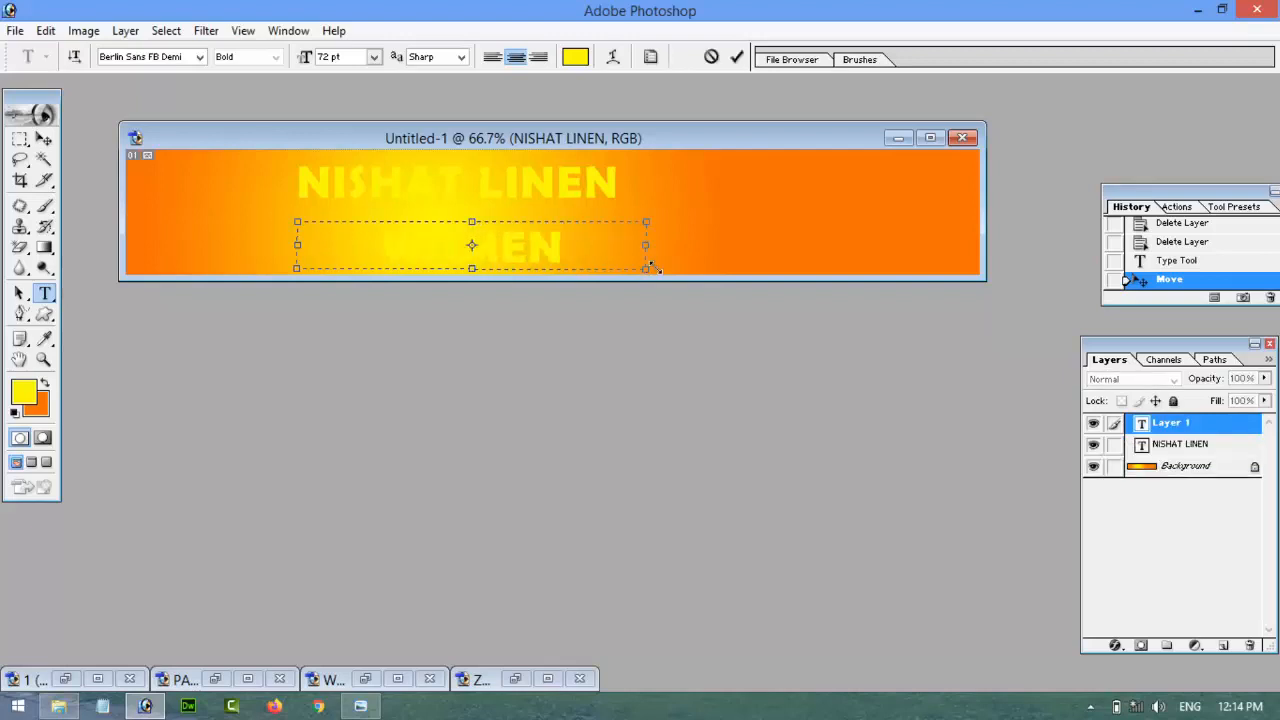
type("FASHIO")
- Set the WOMEN FASHION FABRICS text to 48 pt and widen its text box on both sides to fit one line
key("ctrl+a")
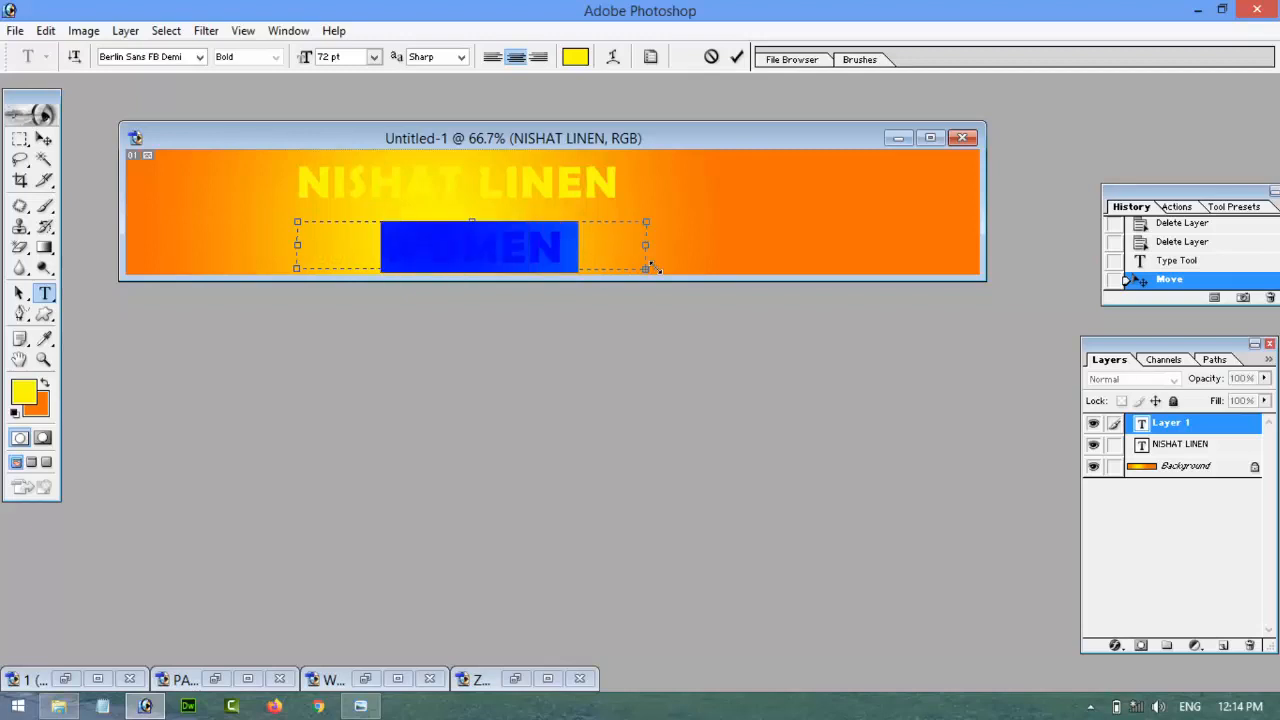
left_click(374, 57)
left_click(373, 290)
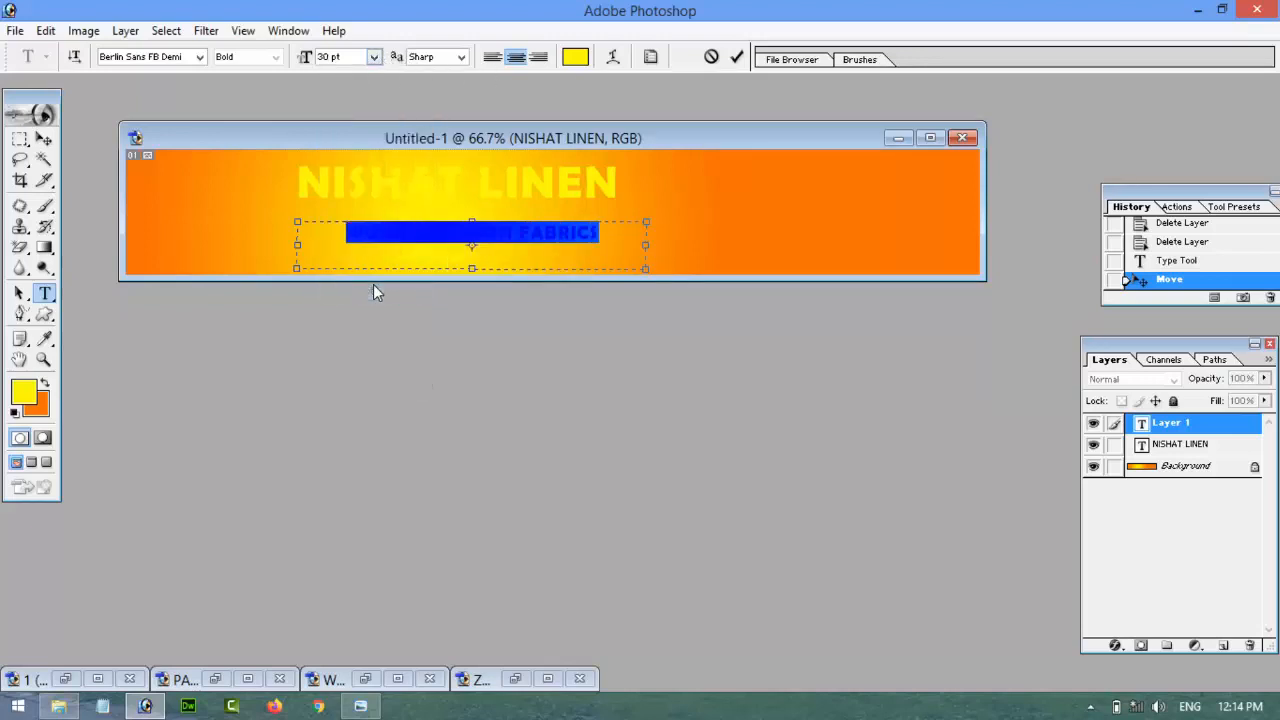
left_click(374, 58)
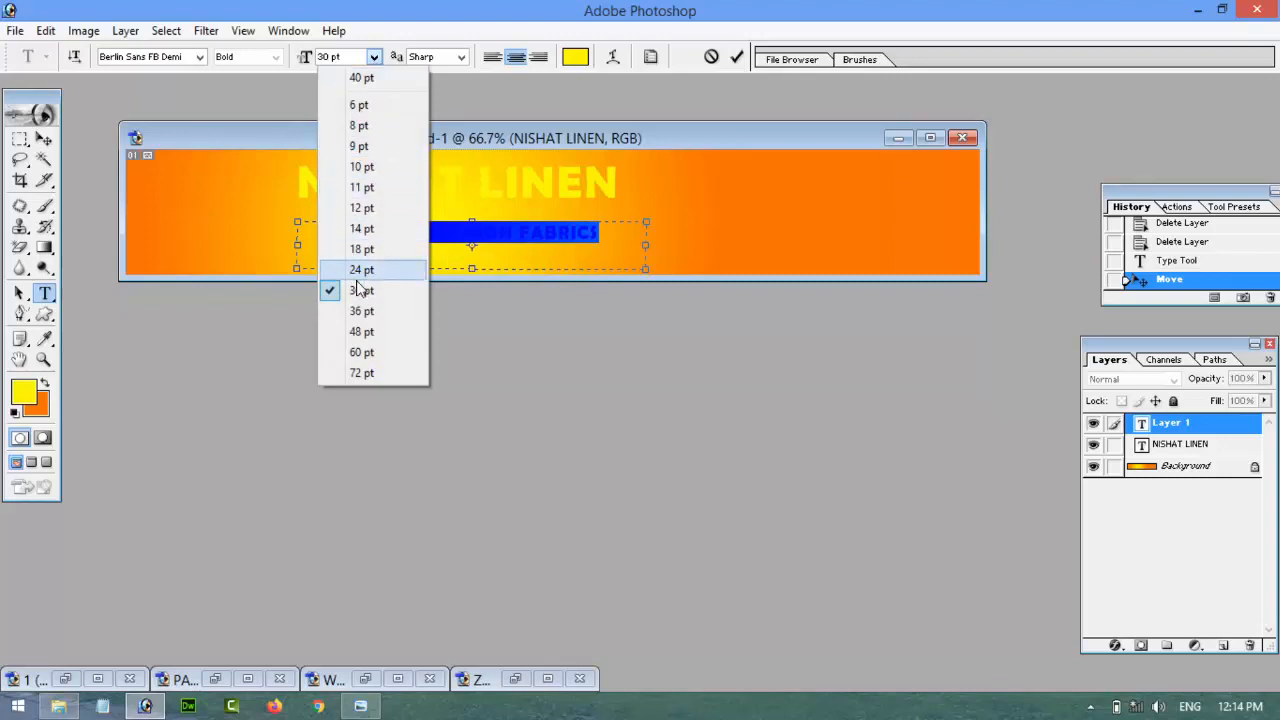
left_click(366, 310)
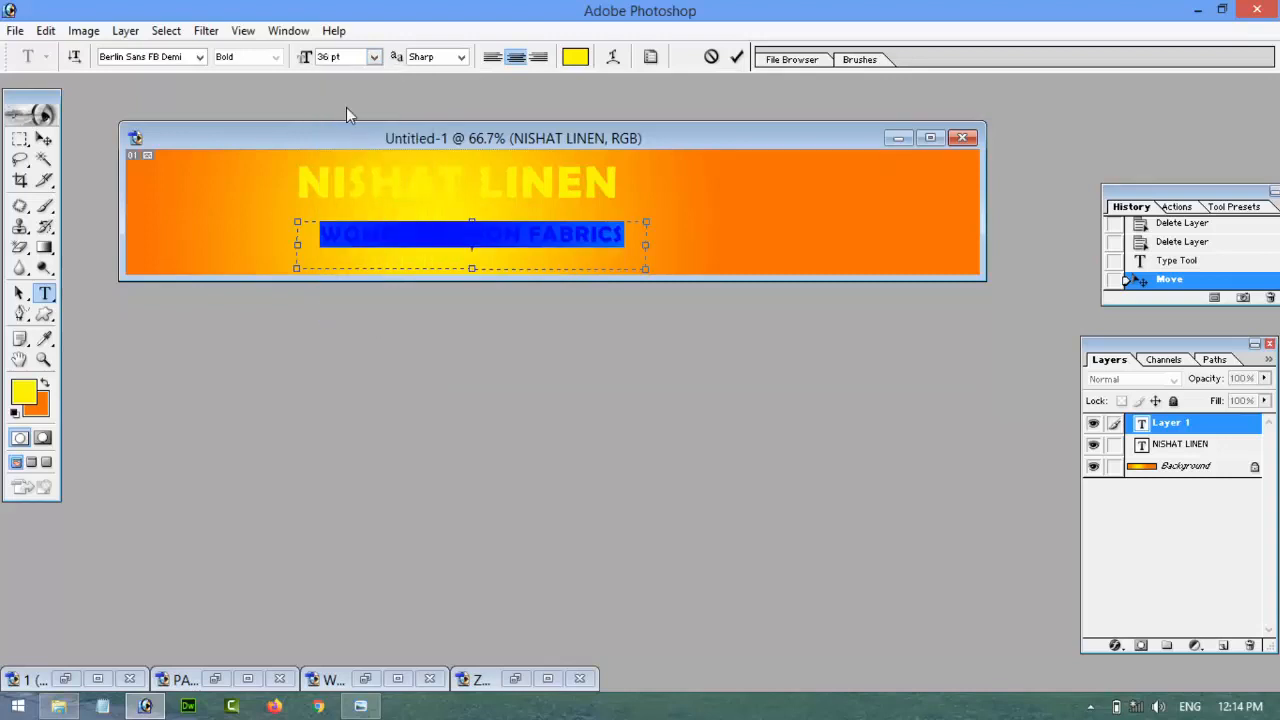
left_click(373, 57)
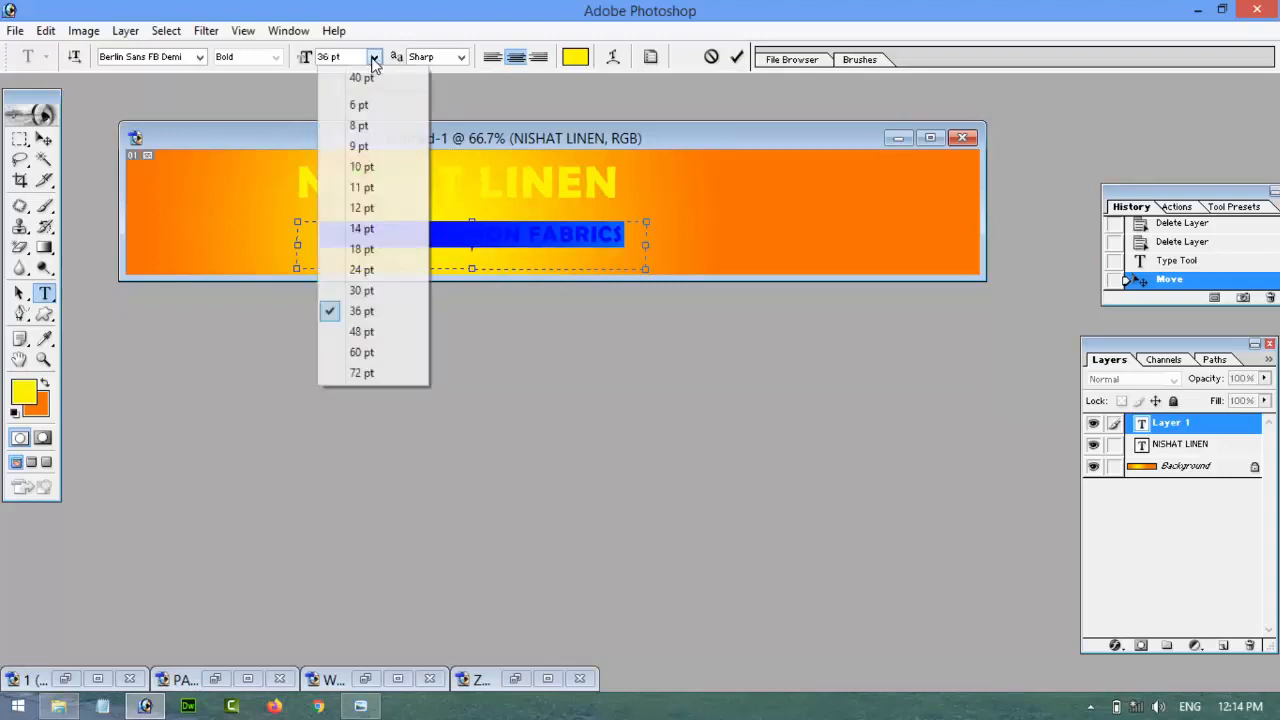
left_click(364, 330)
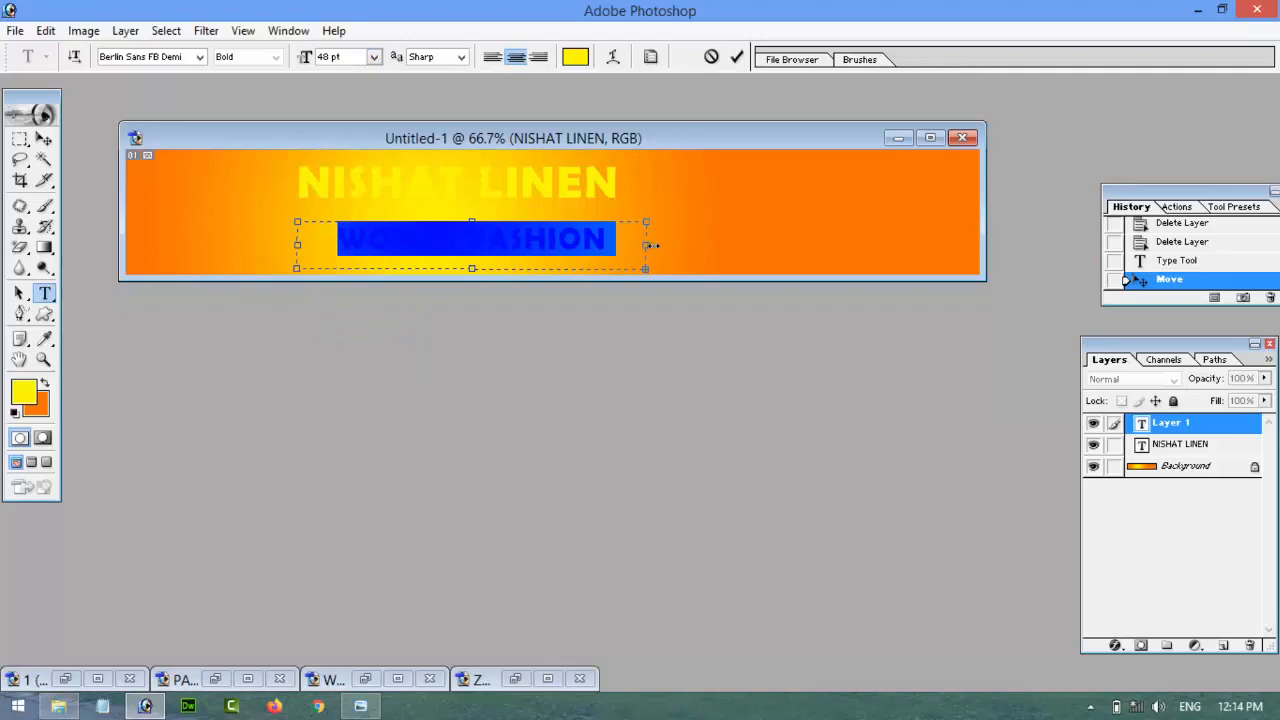
left_click_drag(651, 245, 697, 245)
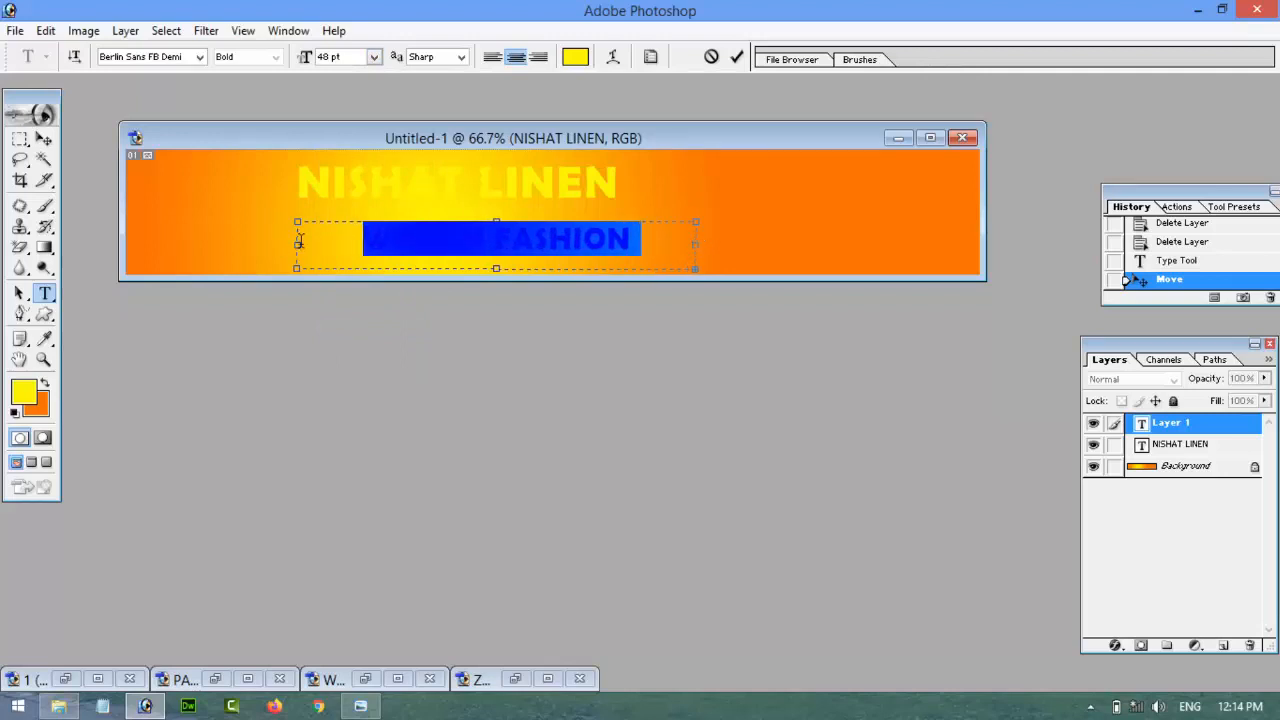
left_click_drag(296, 268, 219, 260)
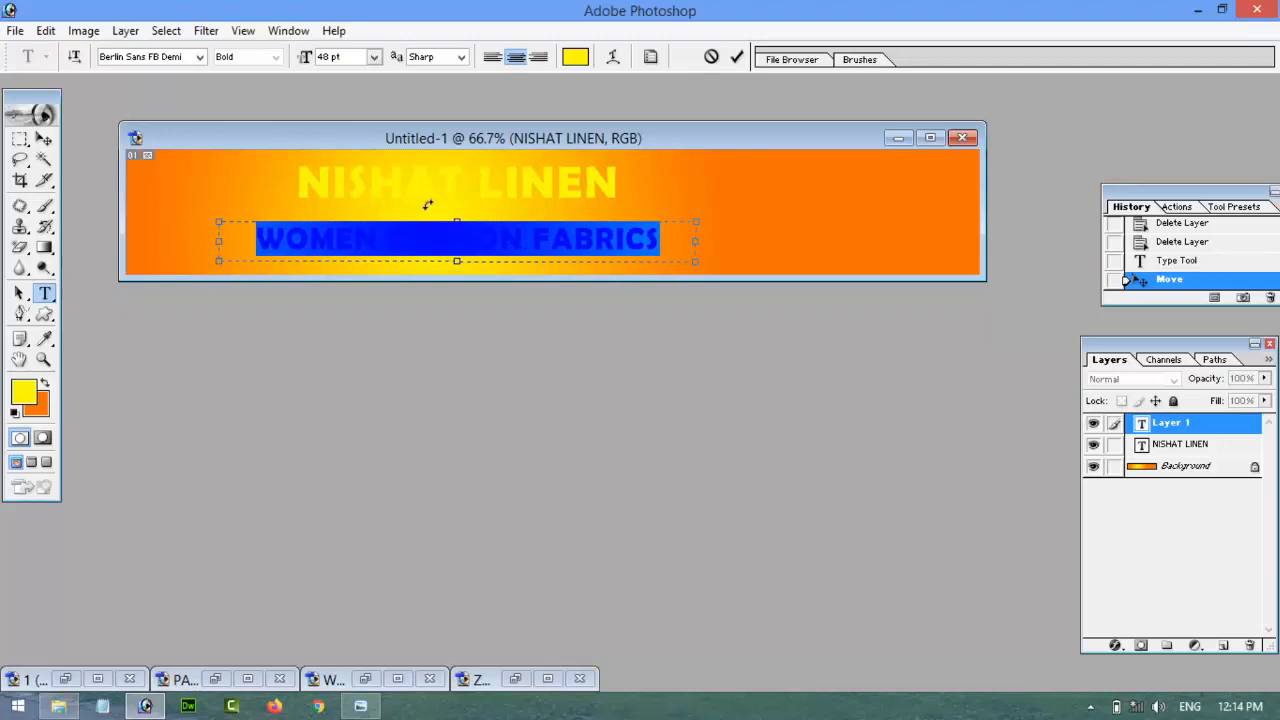
- Move the WOMEN FASHION FABRICS line slightly down and right, and shift the NISHAT LINEN heading slightly down
left_click(44, 139)
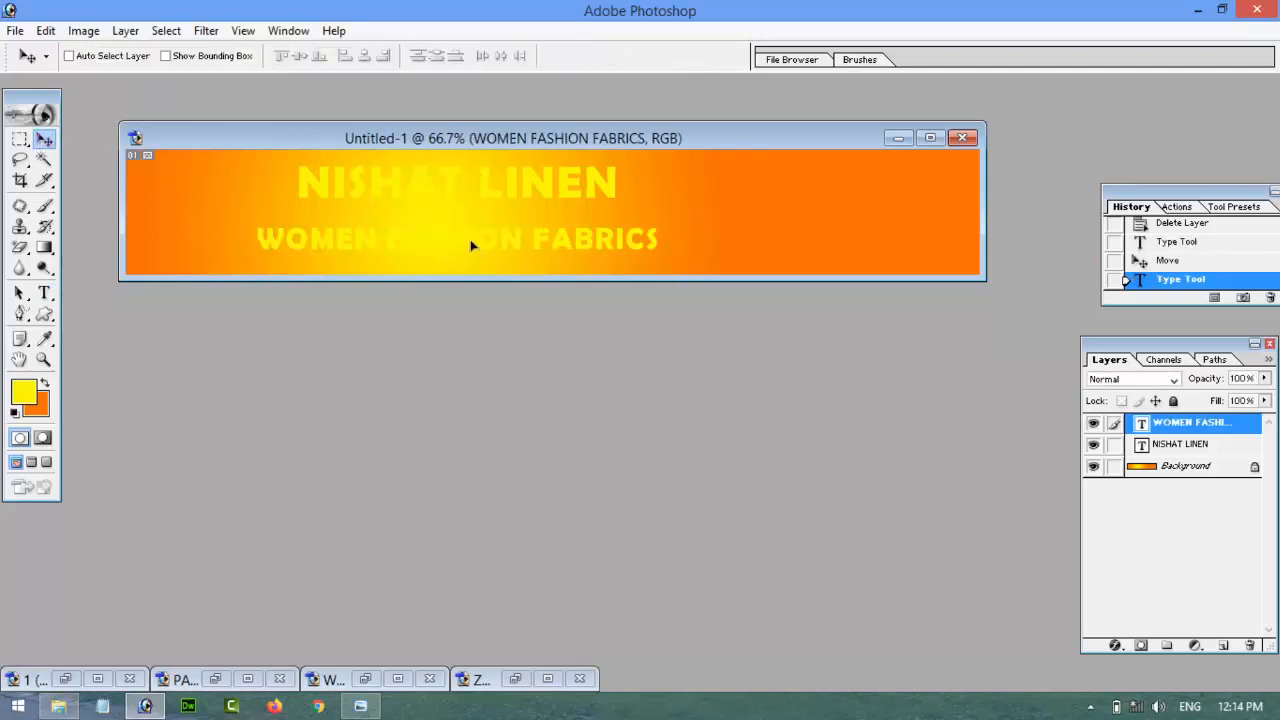
left_click_drag(472, 245, 478, 248)
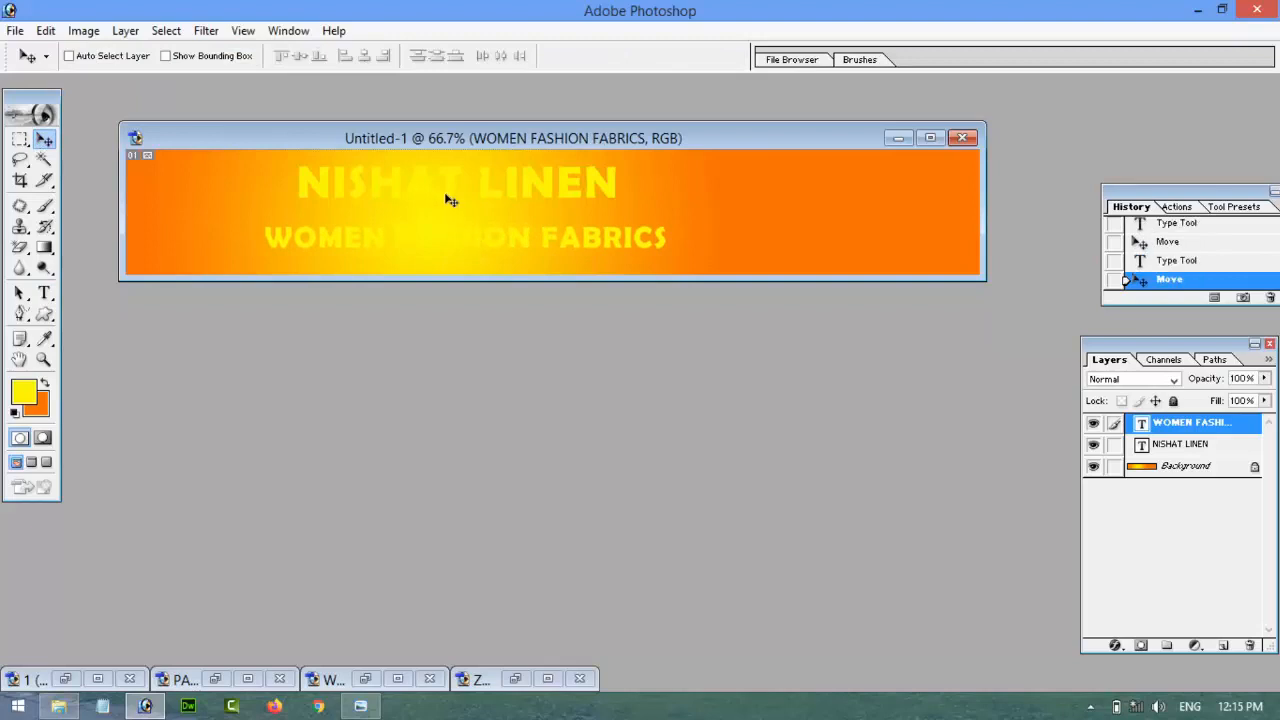
left_click_drag(455, 194, 452, 198)
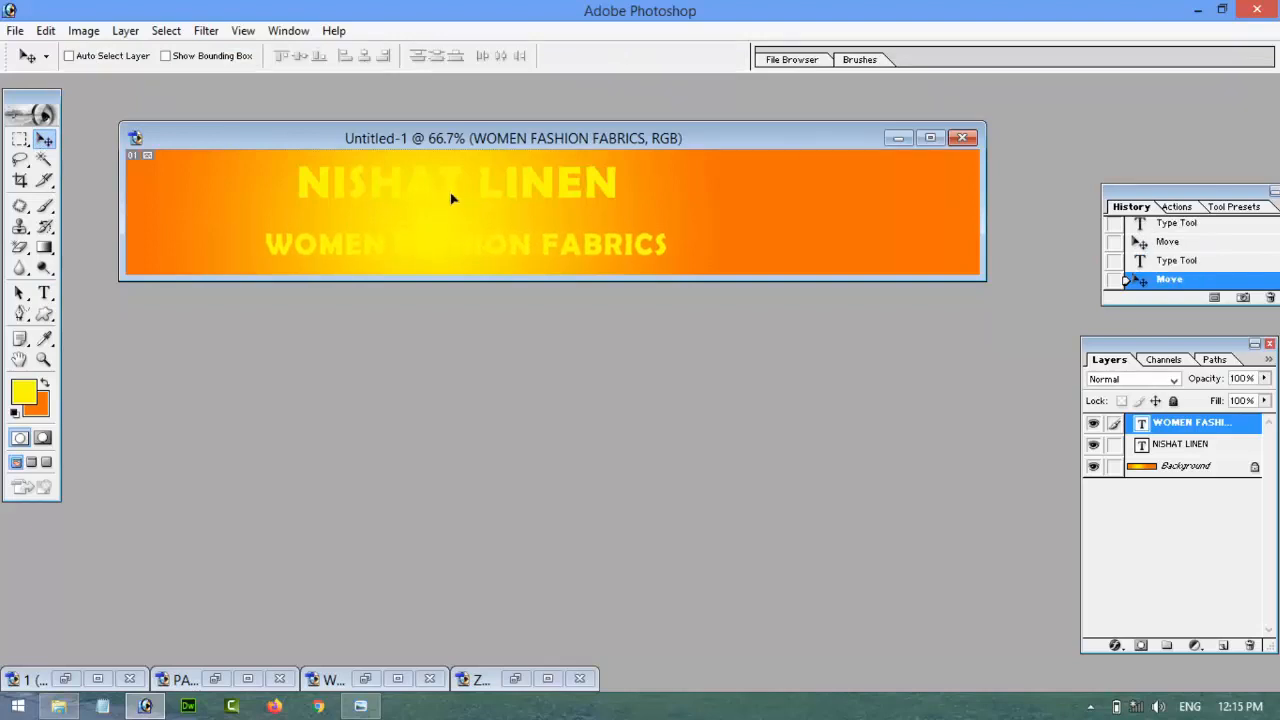
left_click(1216, 445)
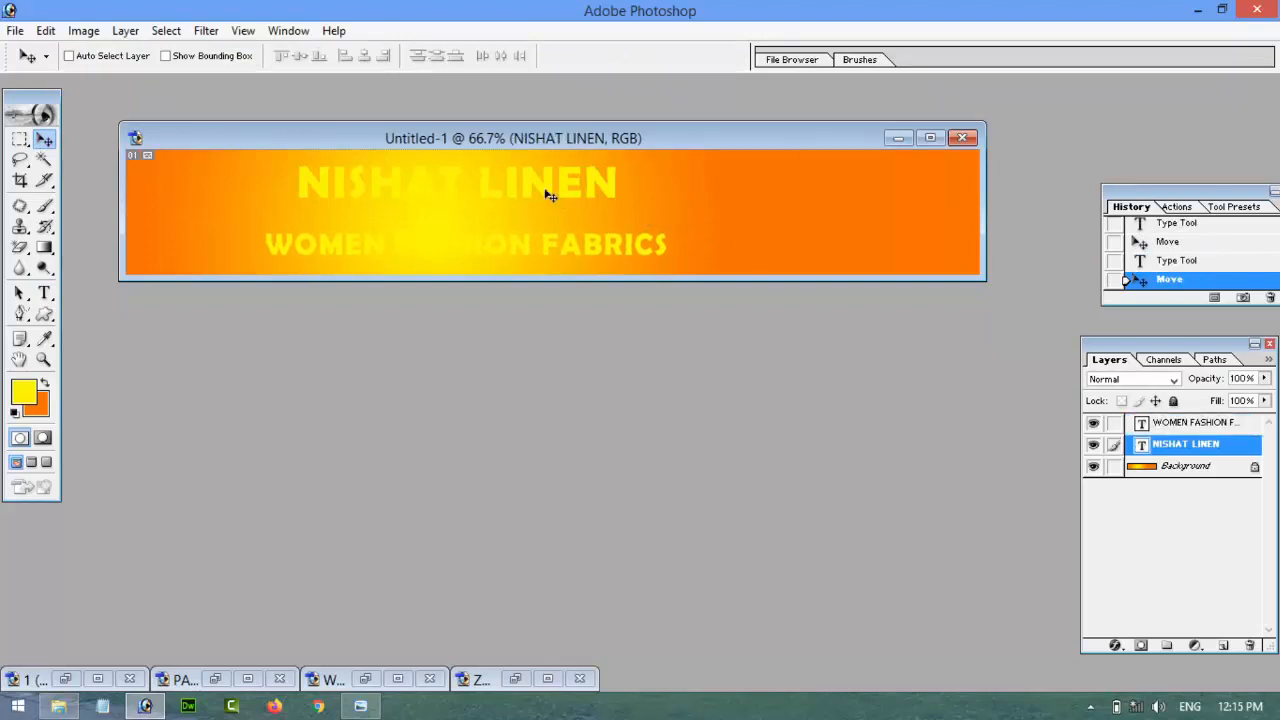
left_click_drag(548, 196, 545, 199)
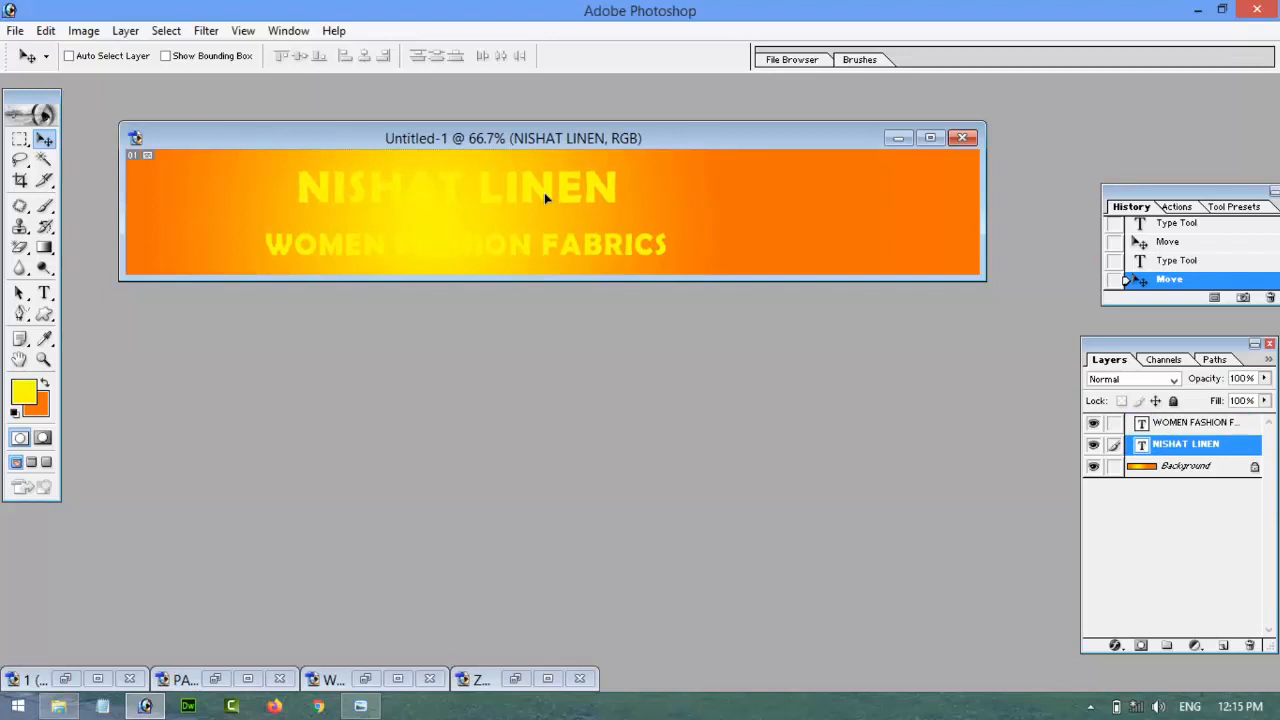
- Add an outer glow to the NISHAT LINEN heading and set its glow colour to black (000000)
left_click(166, 31)
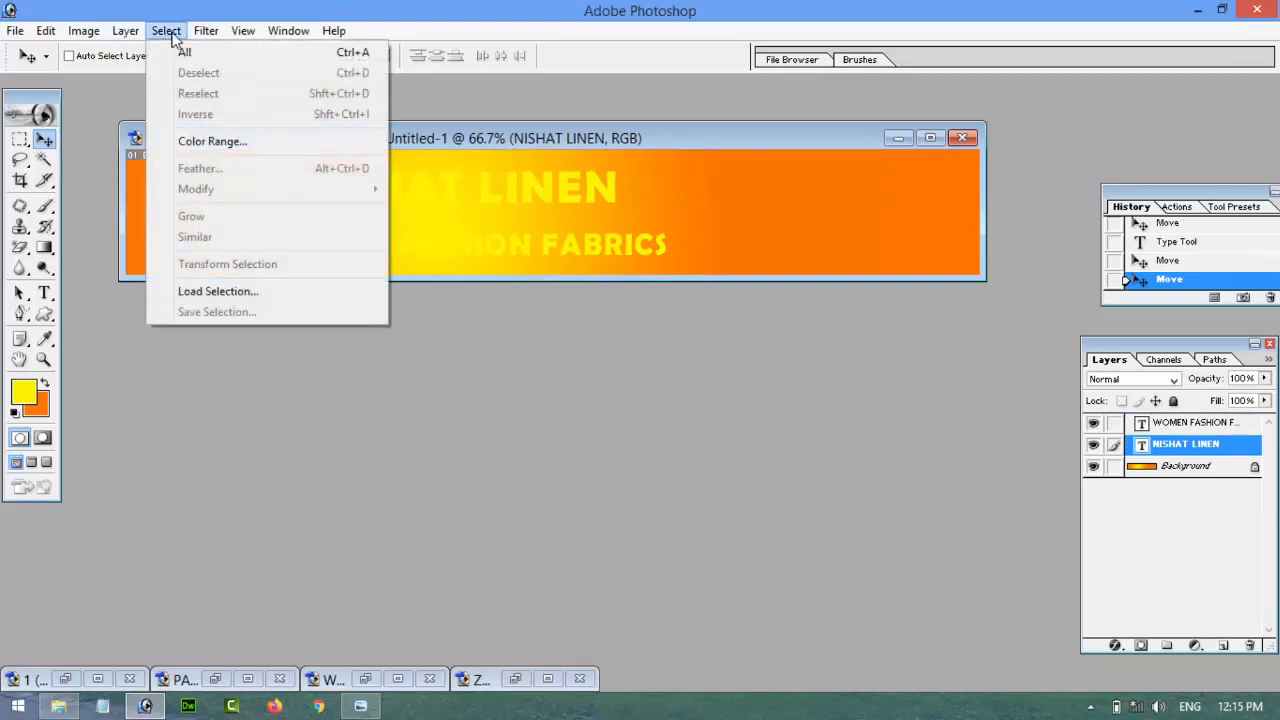
mouse_move(125, 31)
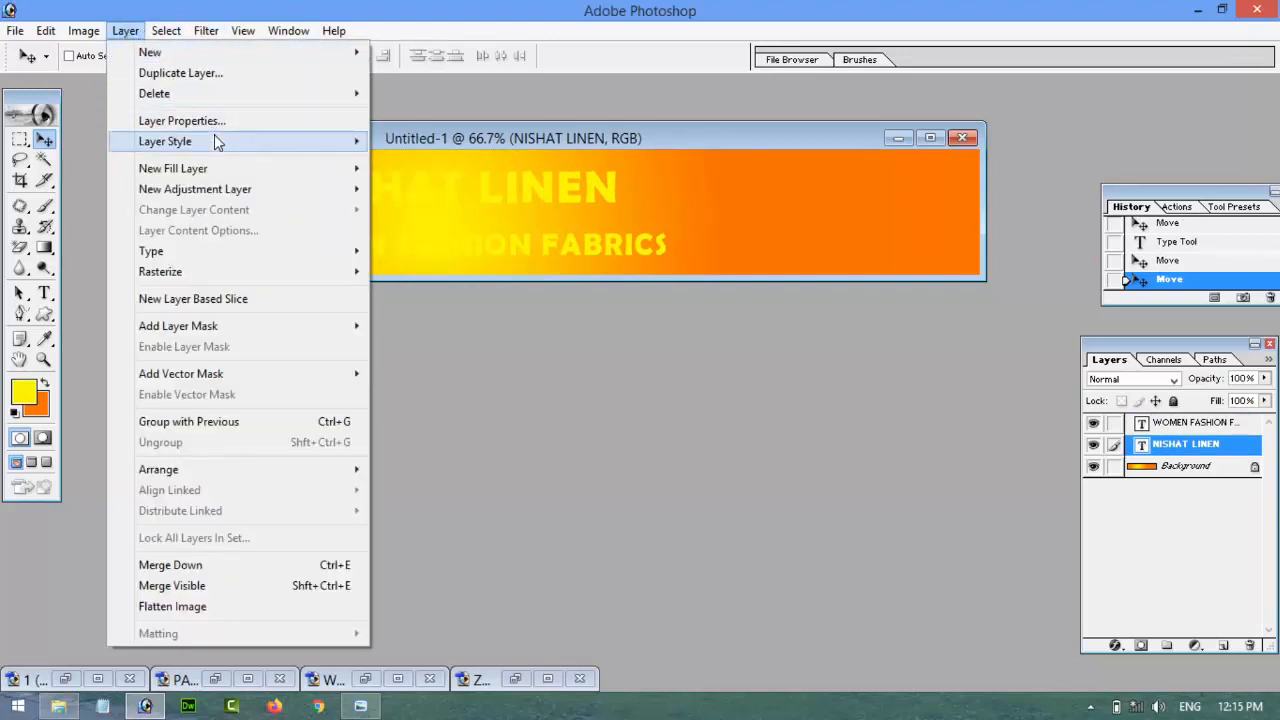
mouse_move(218, 143)
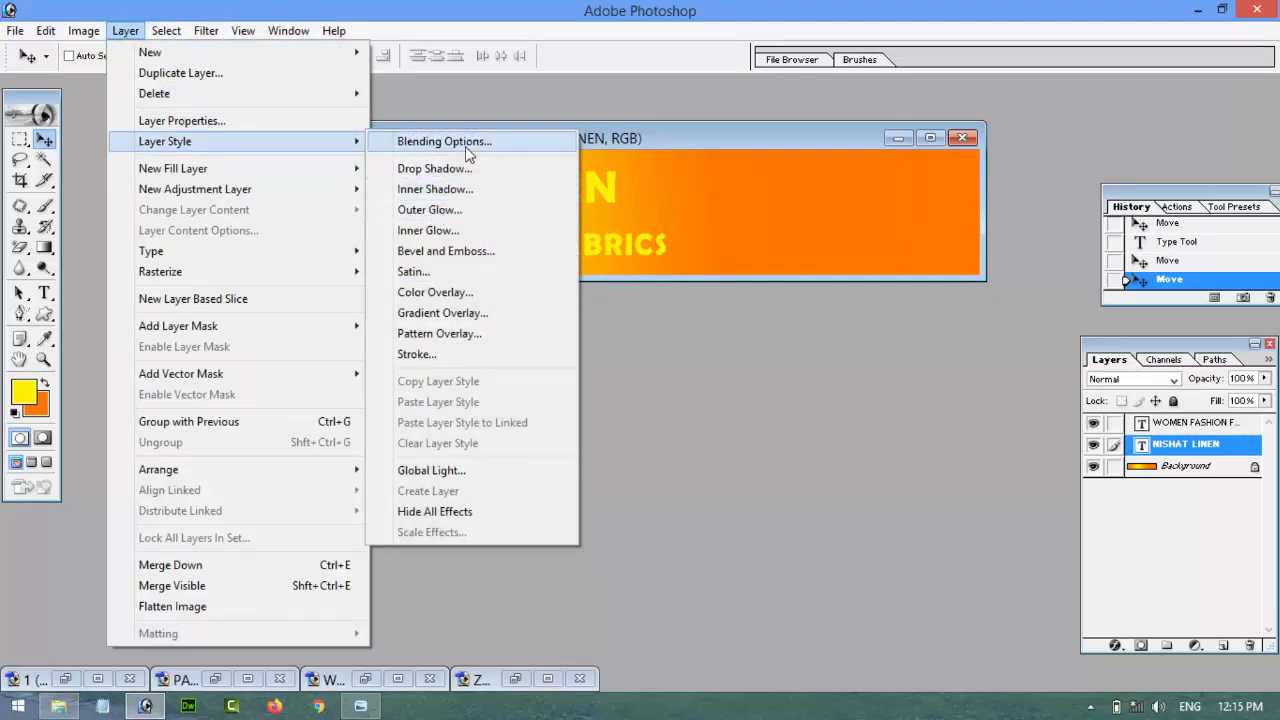
left_click(477, 209)
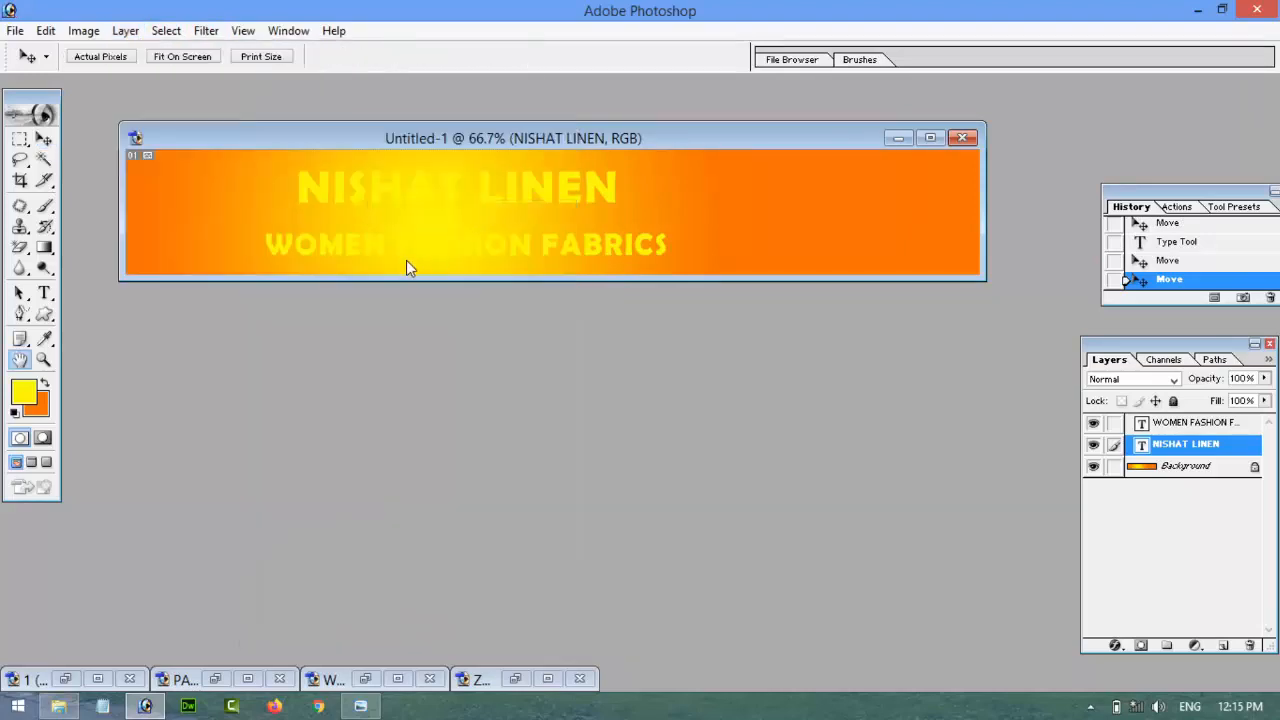
left_click_drag(606, 263, 711, 245)
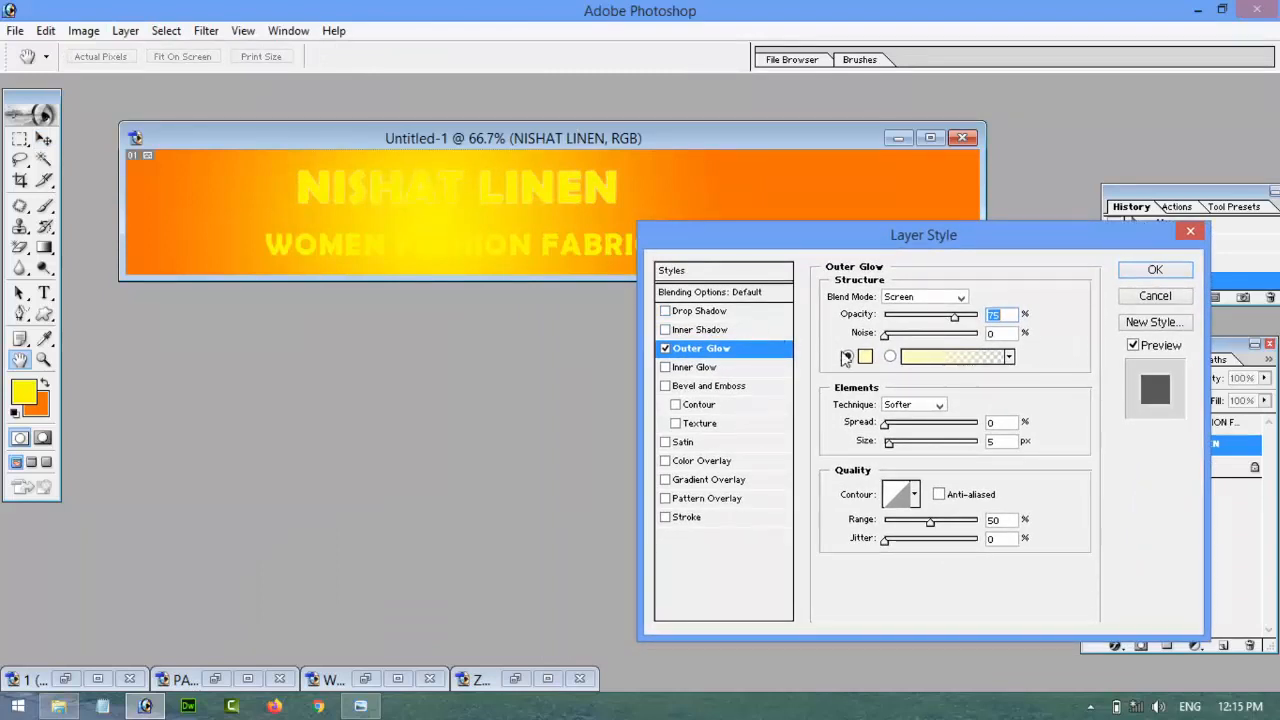
left_click(865, 357)
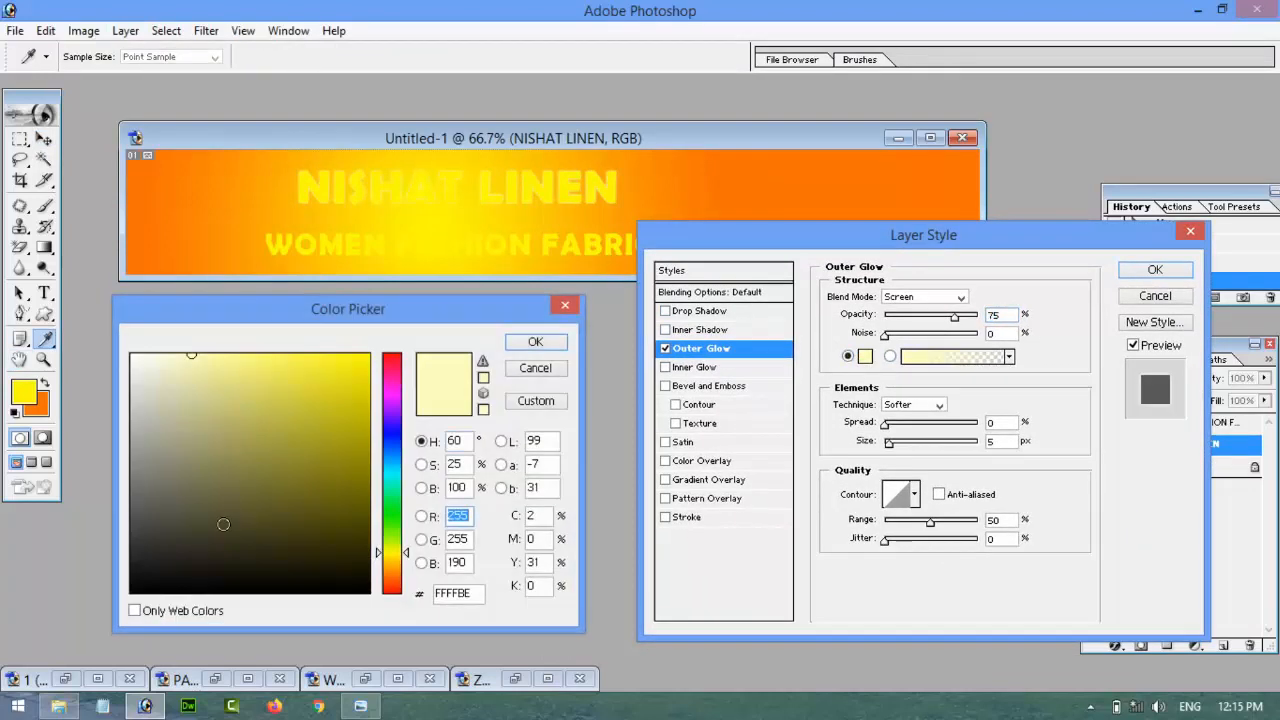
left_click_drag(223, 524, 118, 600)
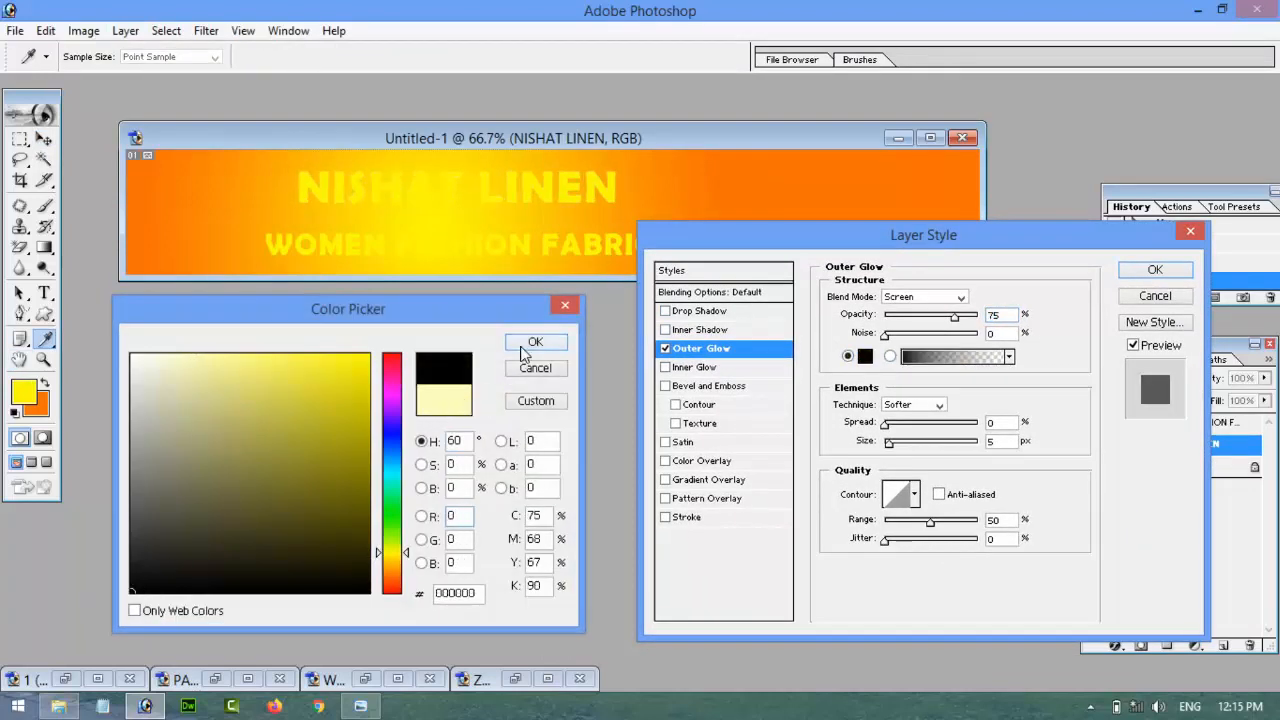
left_click(521, 348)
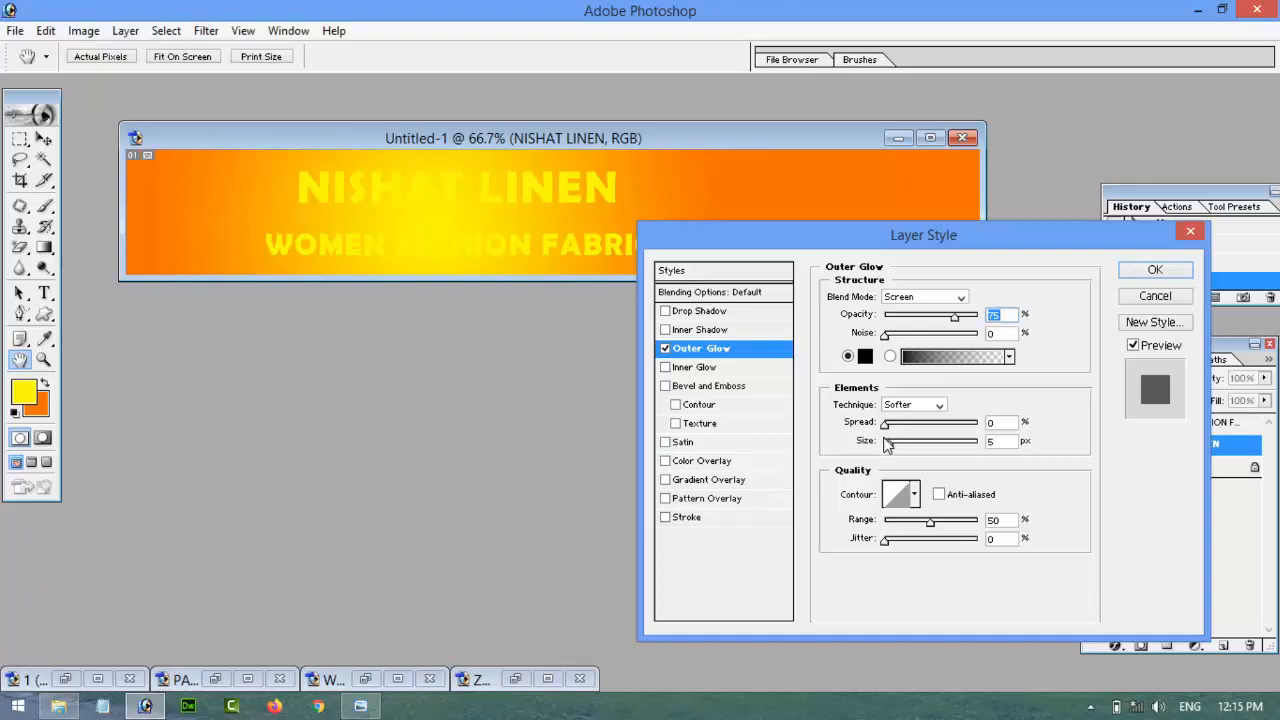
- Set the heading's outer glow to 9% spread, 38 px size, Normal blend mode, 54% noise and 100% opacity
mouse_move(889, 443)
left_mouse_down()
mouse_move(904, 443)
mouse_move(893, 427)
left_mouse_up()
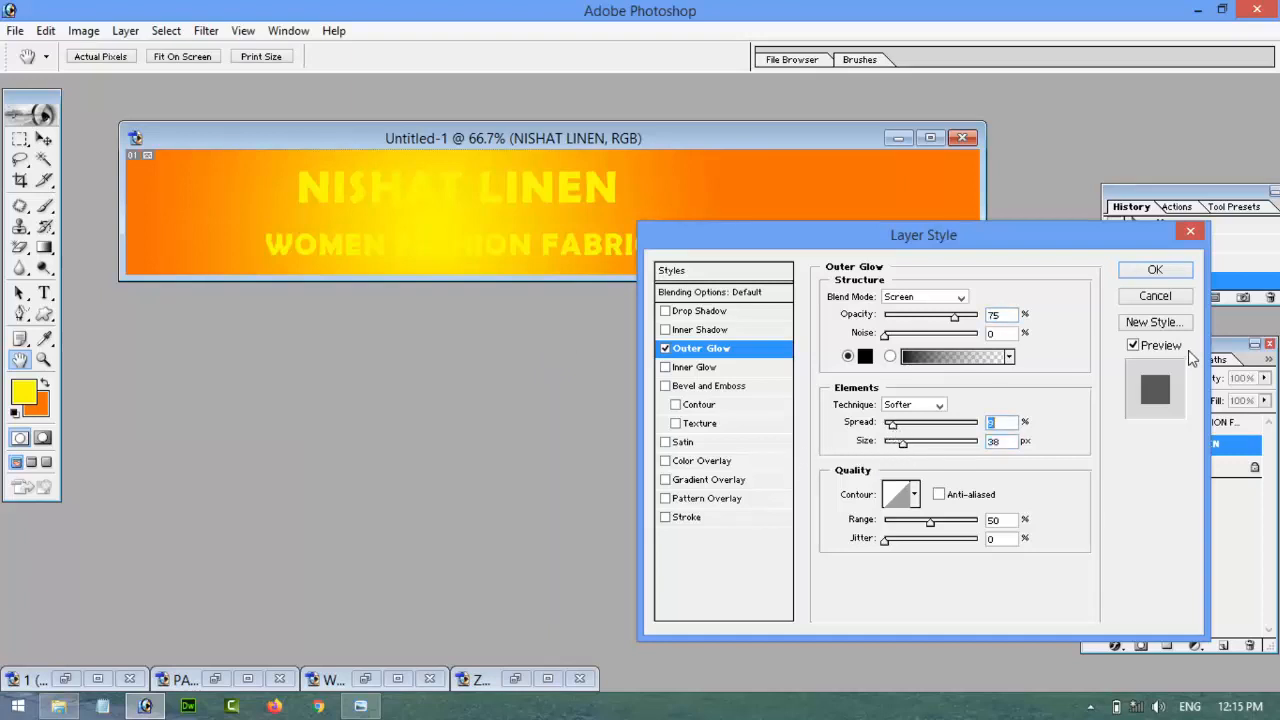
left_click(935, 296)
left_click(932, 312)
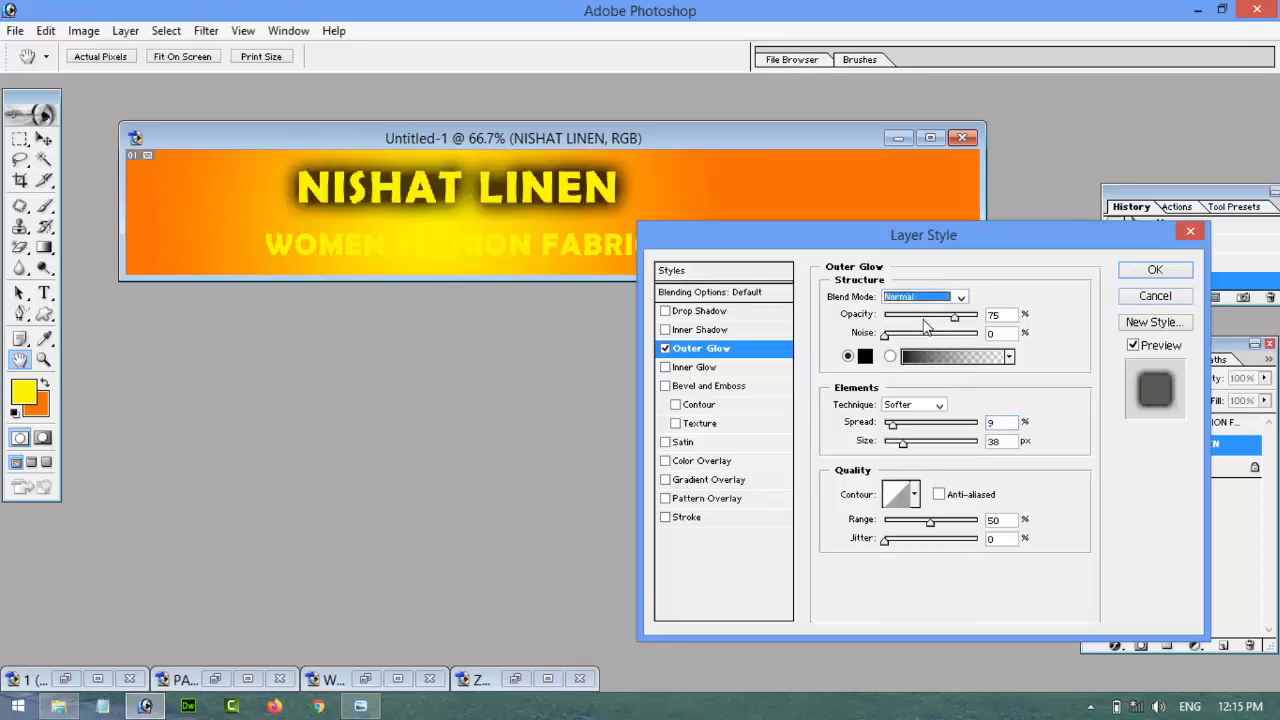
left_click(960, 300)
left_click(958, 310)
left_click_drag(886, 334, 990, 320)
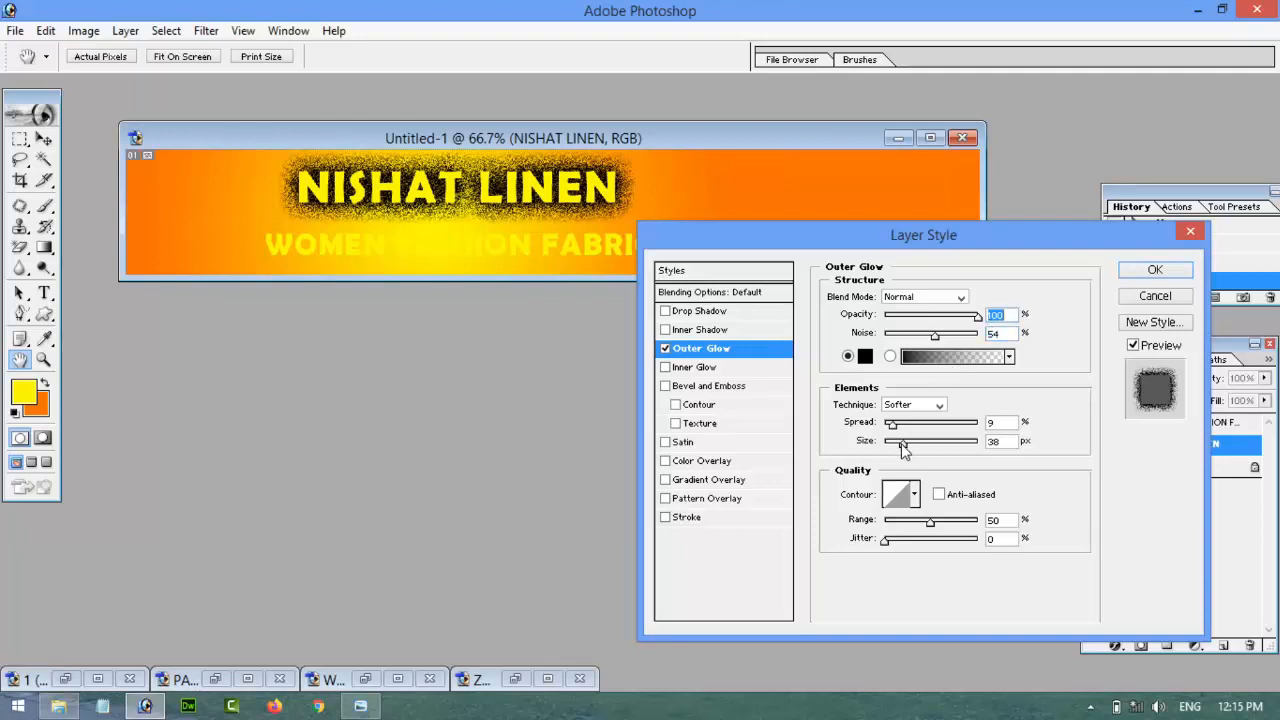
- Adjust the heading's outer glow to 18% spread and 24 px size, and apply the layer style
mouse_move(903, 449)
left_mouse_down()
mouse_move(903, 425)
mouse_move(901, 445)
mouse_move(884, 443)
left_mouse_up()
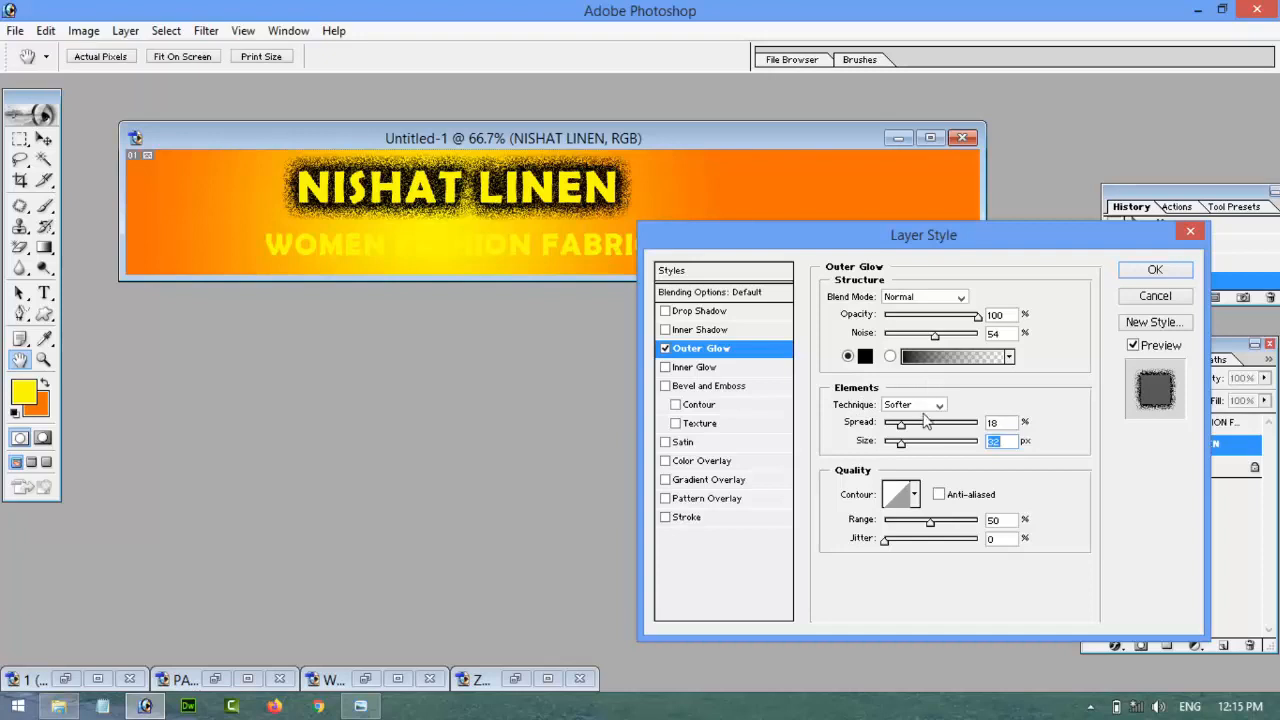
left_click_drag(905, 447, 898, 447)
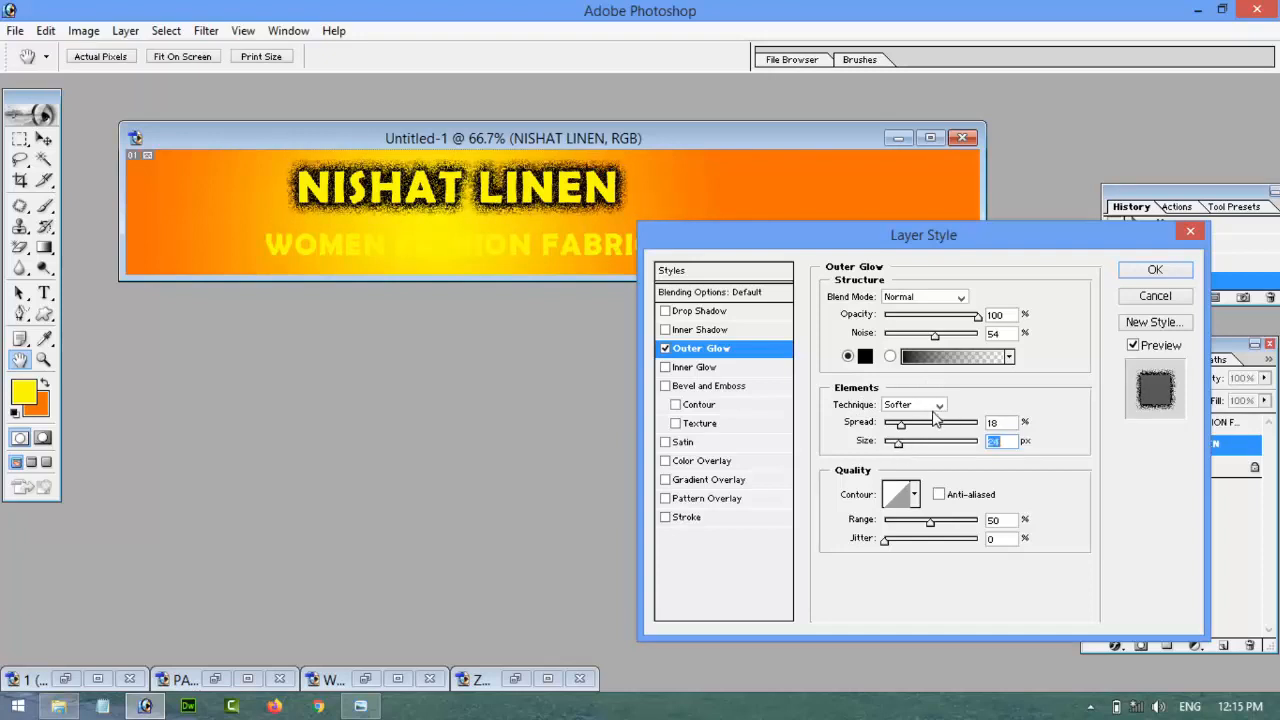
left_click(1150, 271)
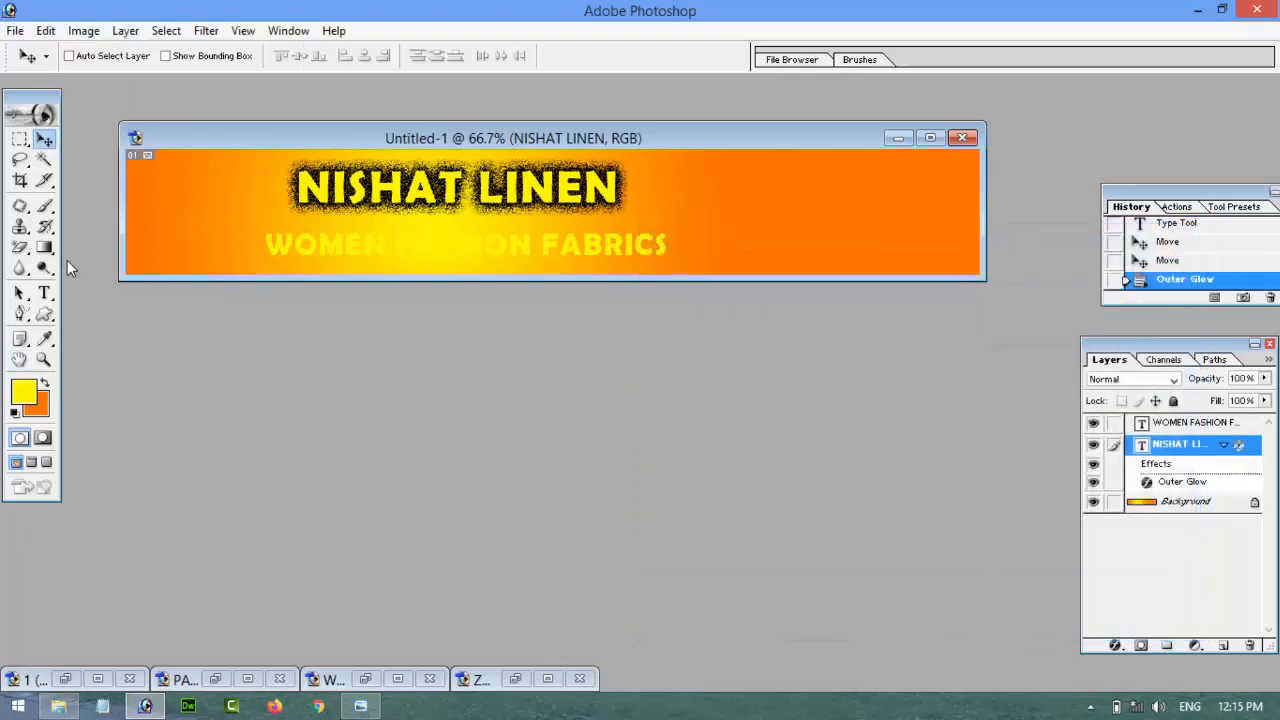
- Apply a drop shadow to the WOMEN FASHION FABRICS text with 100% opacity, 3% spread and 6 px size
left_click(44, 292)
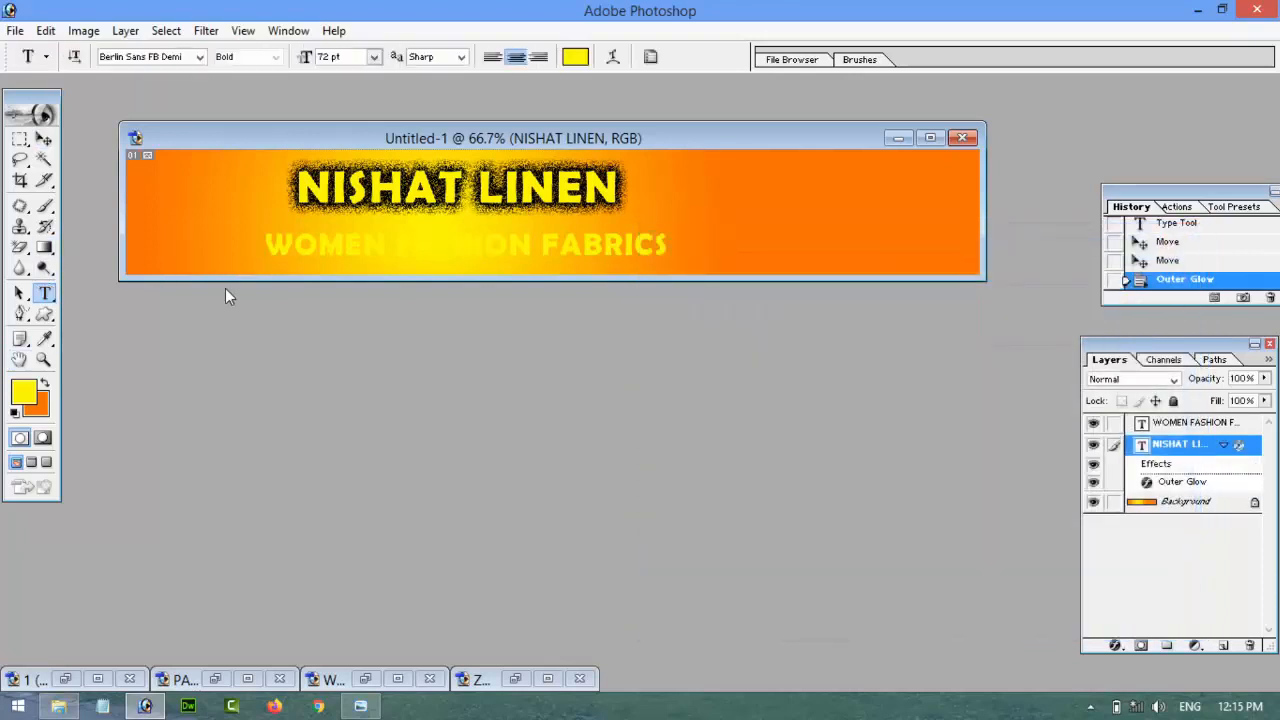
left_click(424, 250)
left_click_drag(659, 248, 264, 248)
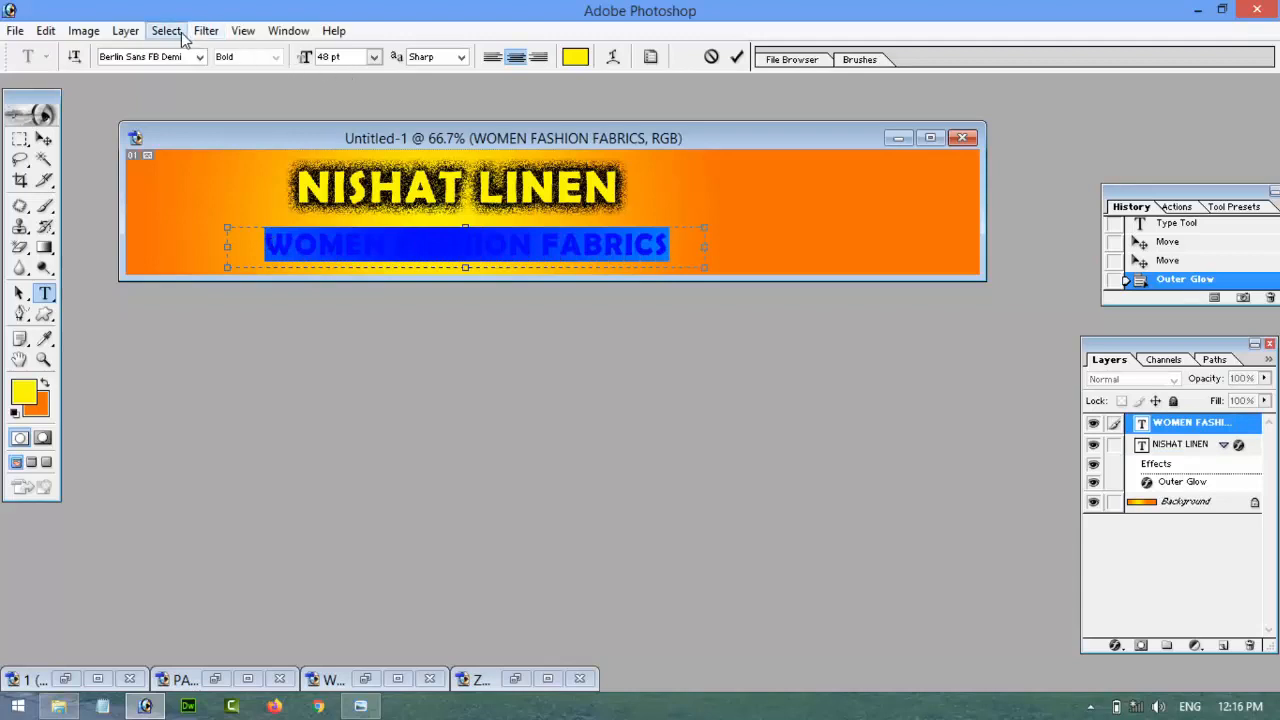
left_click(125, 31)
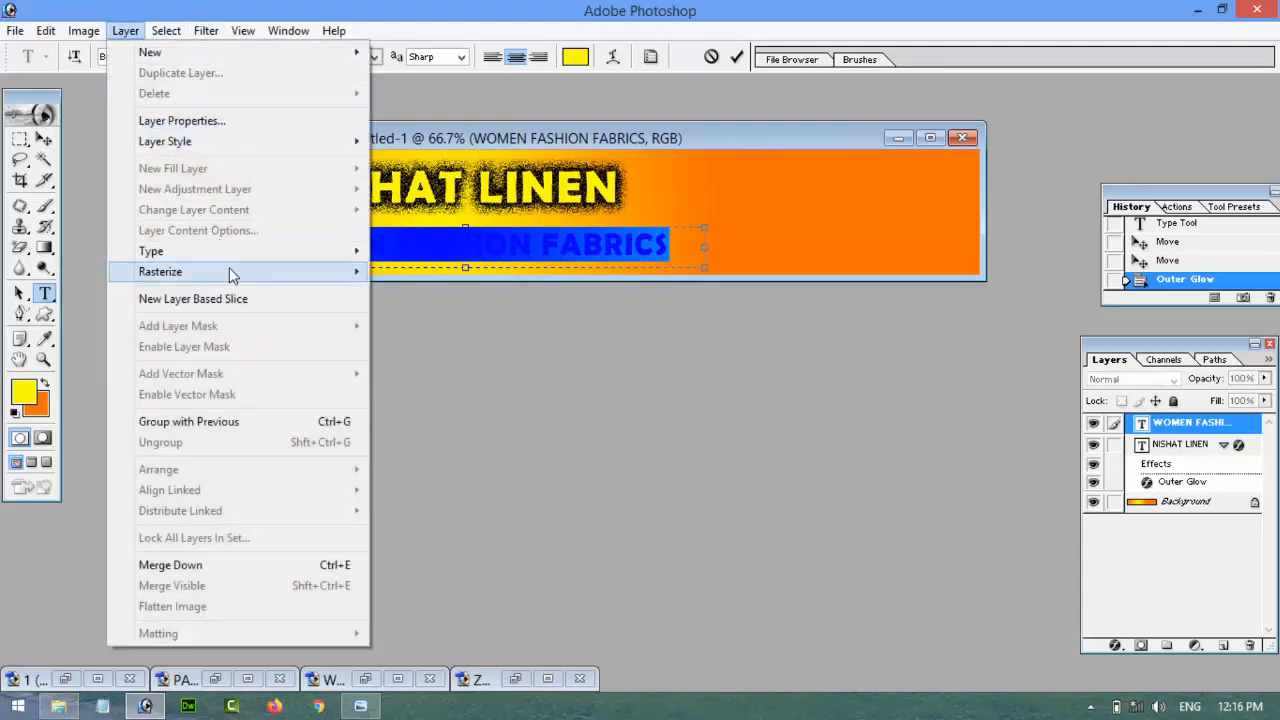
mouse_move(229, 139)
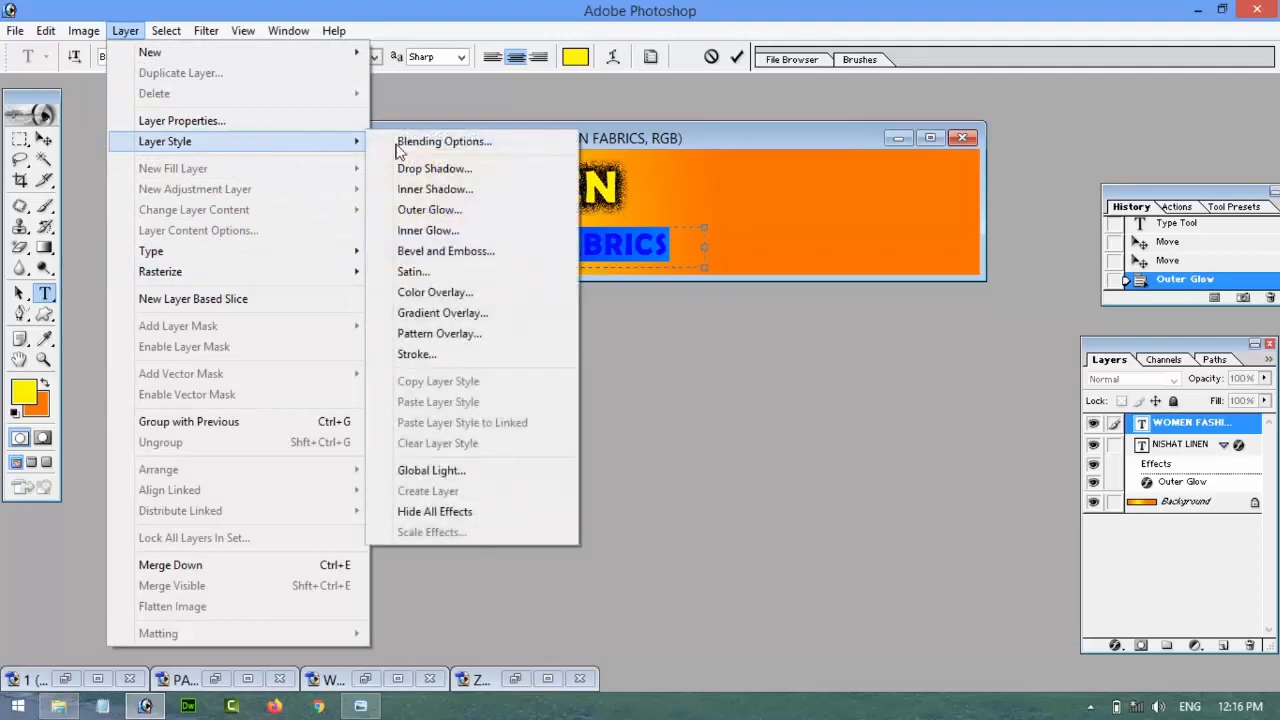
left_click(467, 166)
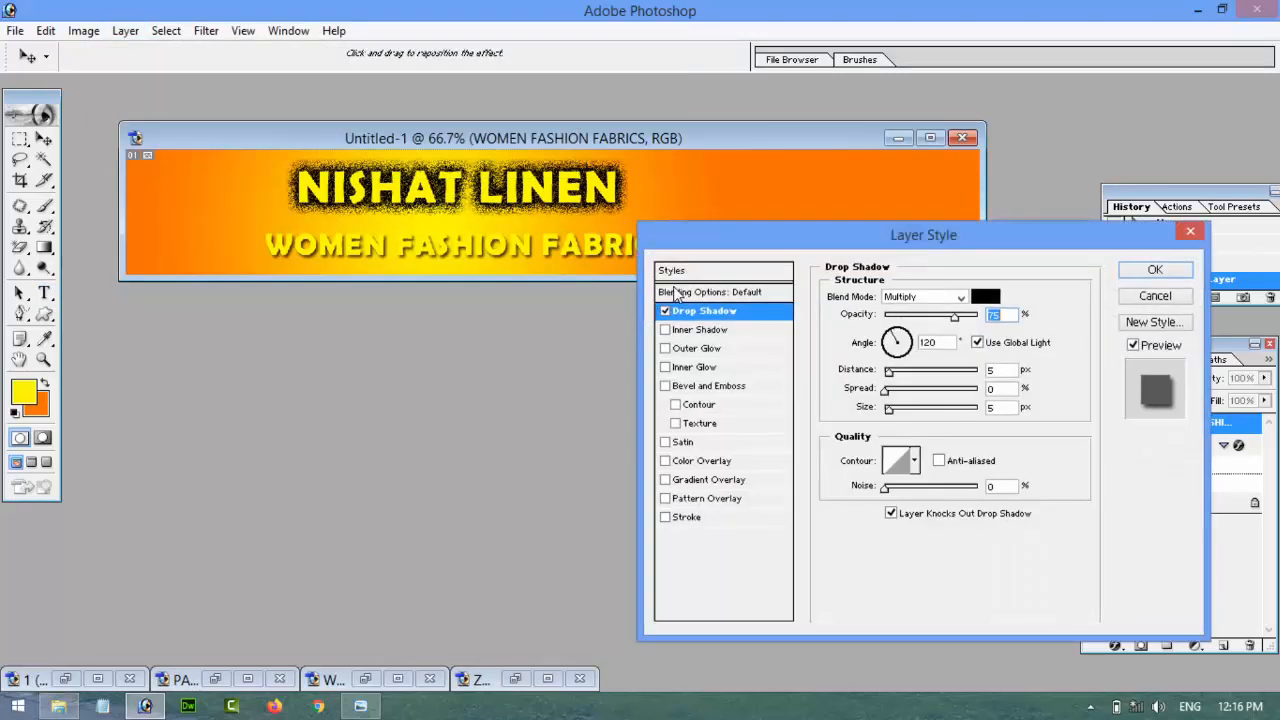
left_click_drag(722, 242, 763, 260)
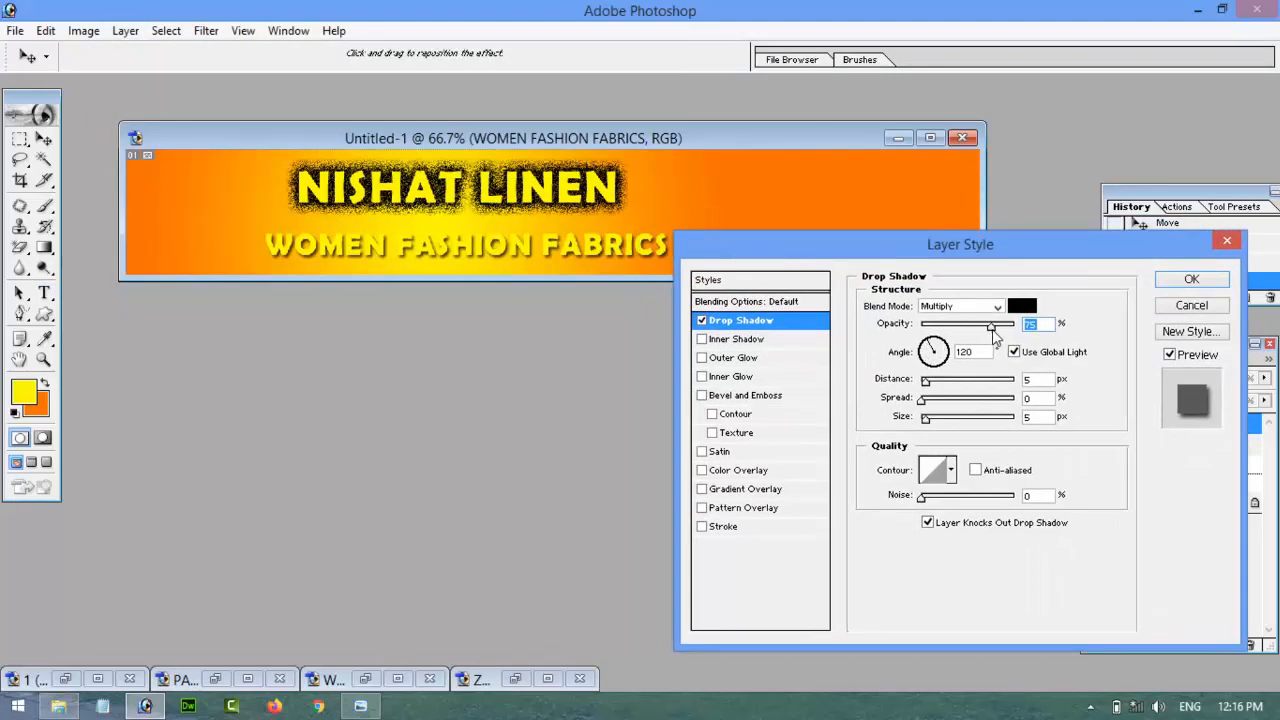
left_click_drag(992, 328, 1014, 328)
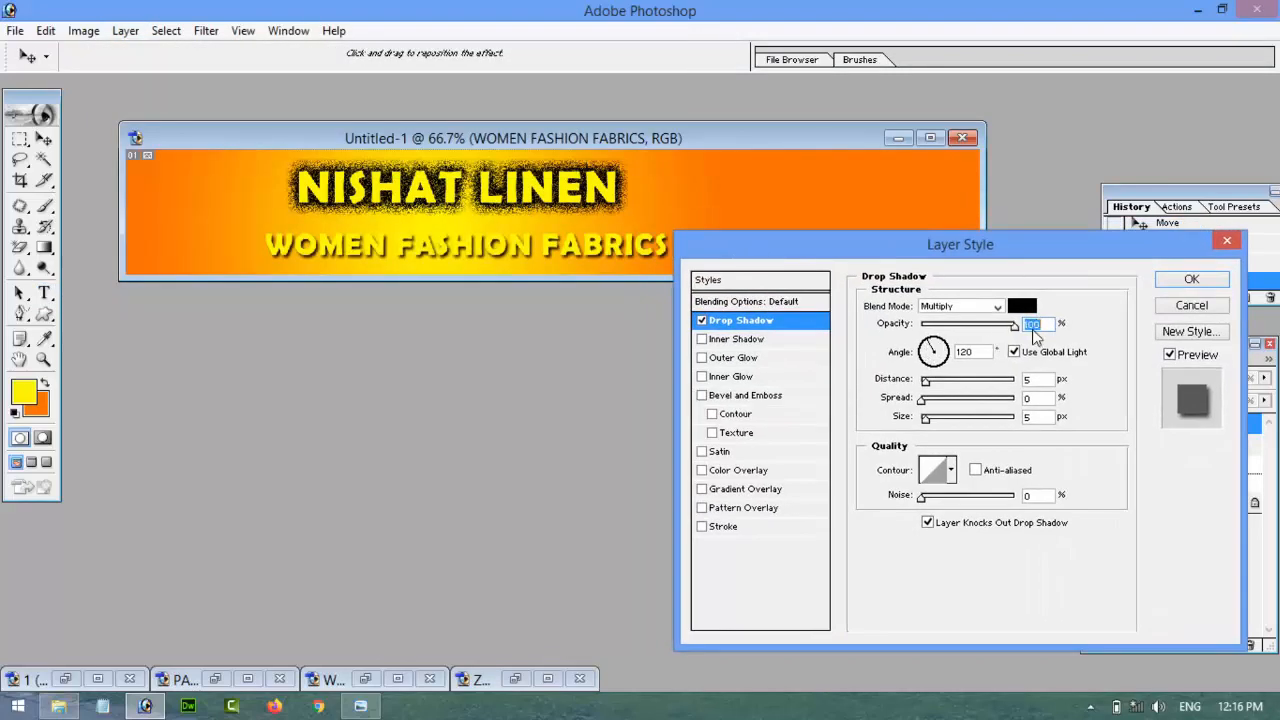
left_click(923, 417)
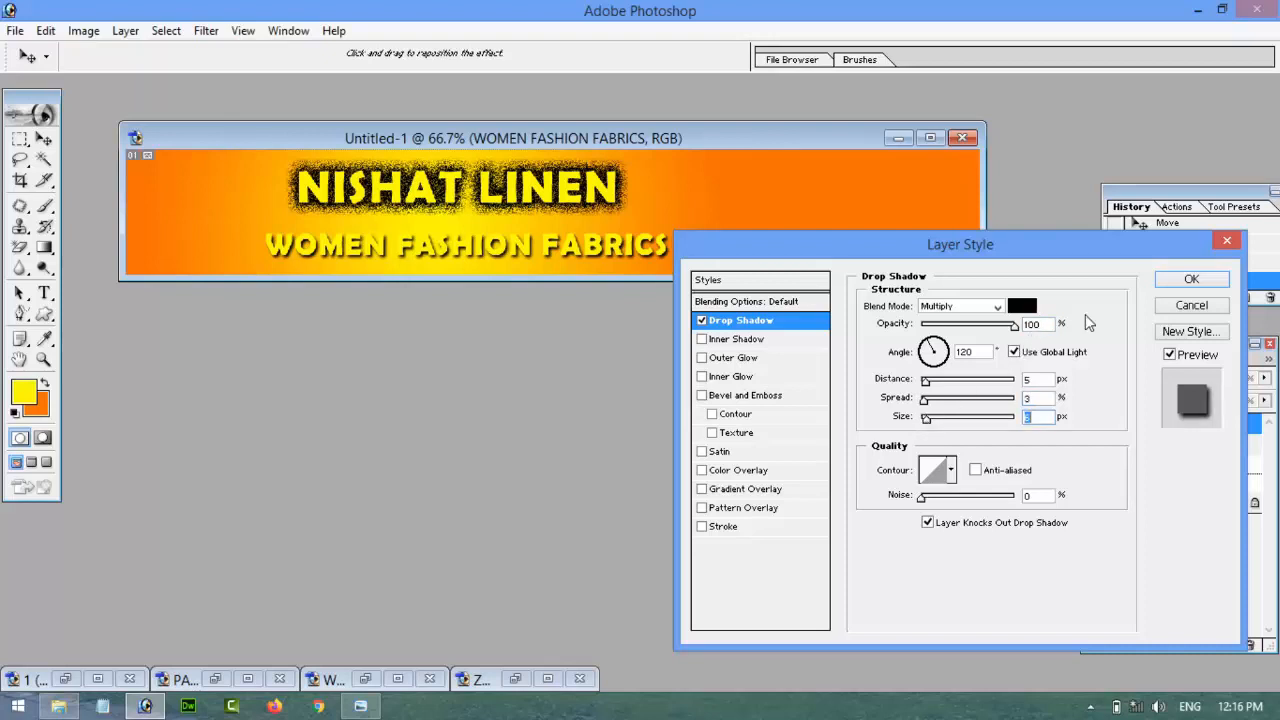
left_click(1192, 278)
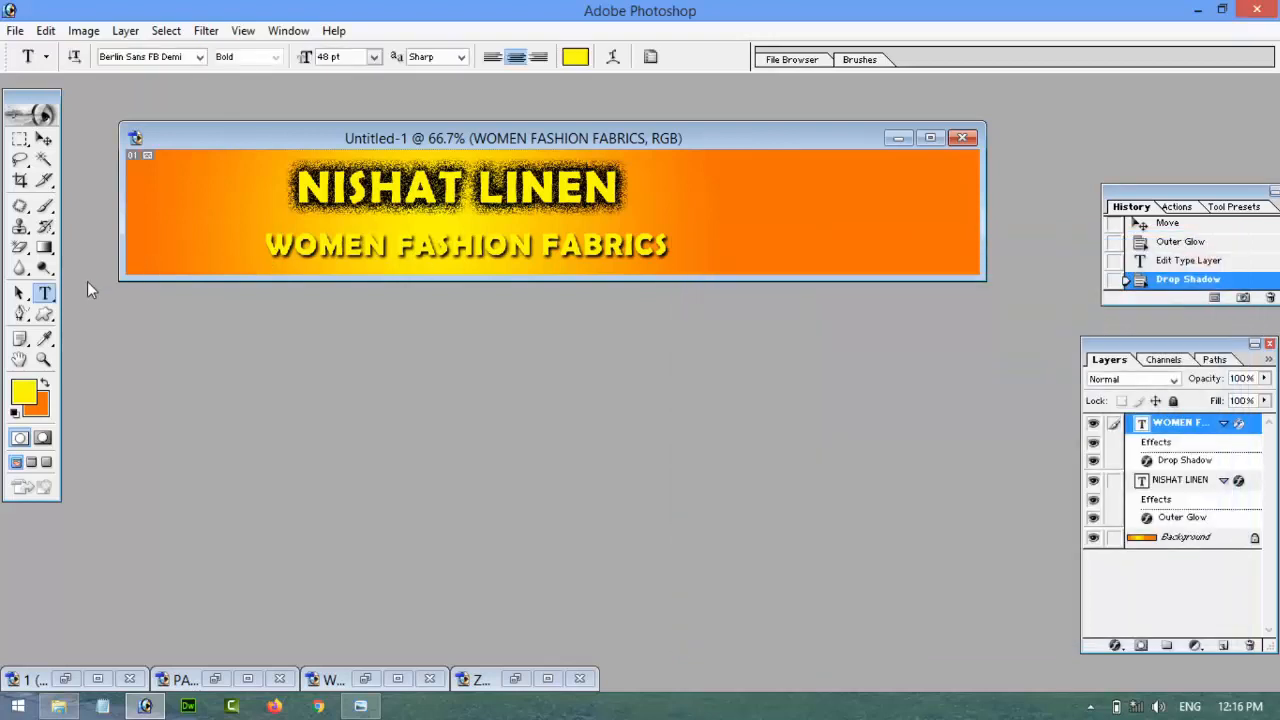
- Recolour the WOMEN FASHION FABRICS text orange (FF9C00) and commit the text edit
left_click_drag(670, 247, 262, 247)
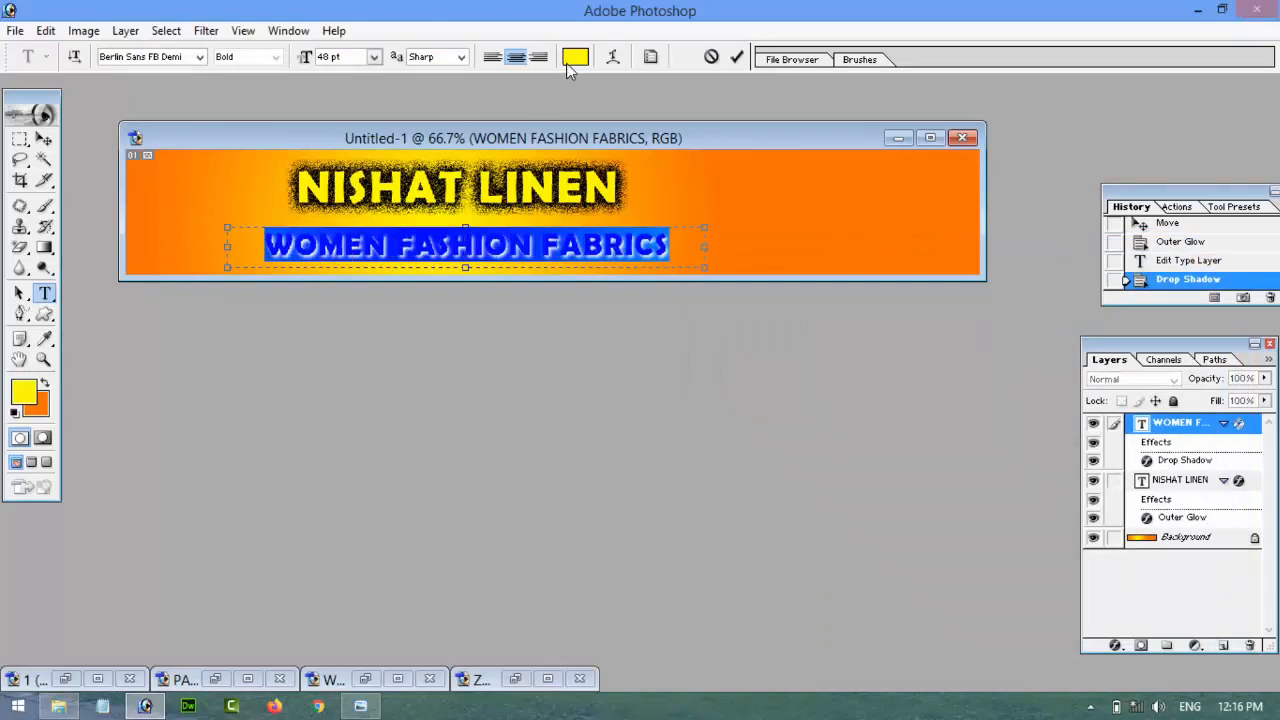
left_click(567, 60)
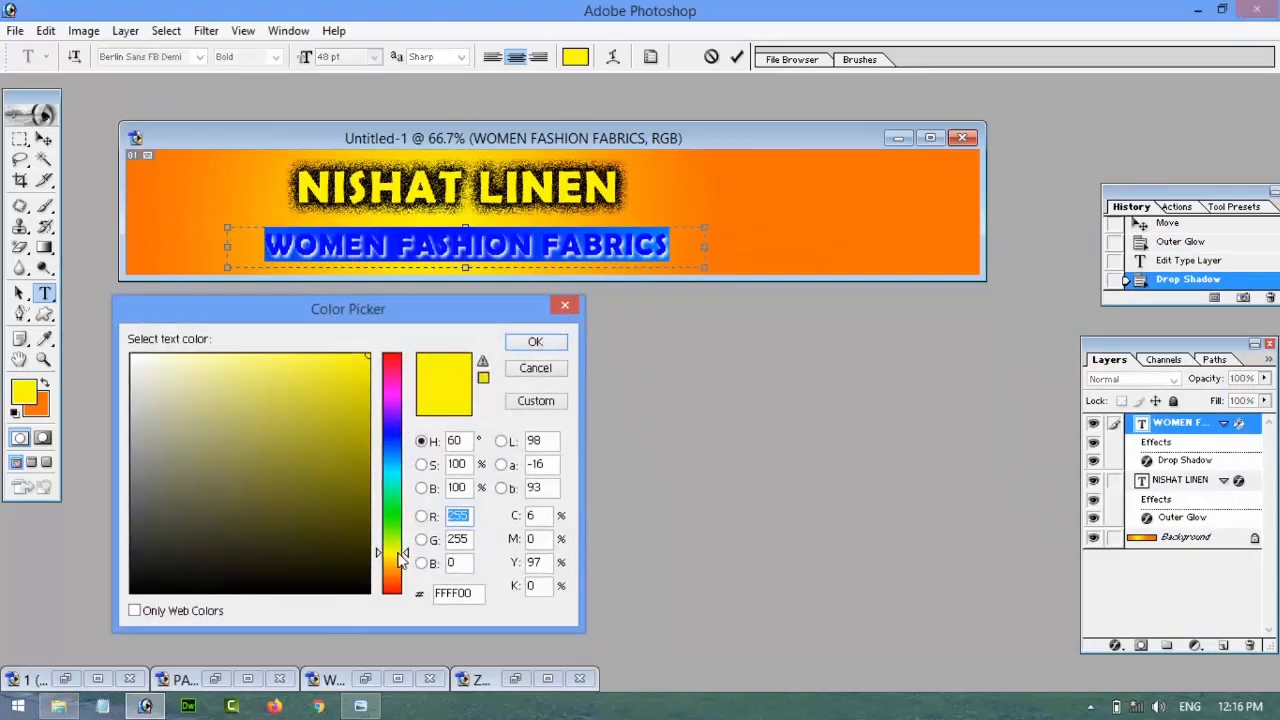
left_click_drag(405, 552, 407, 567)
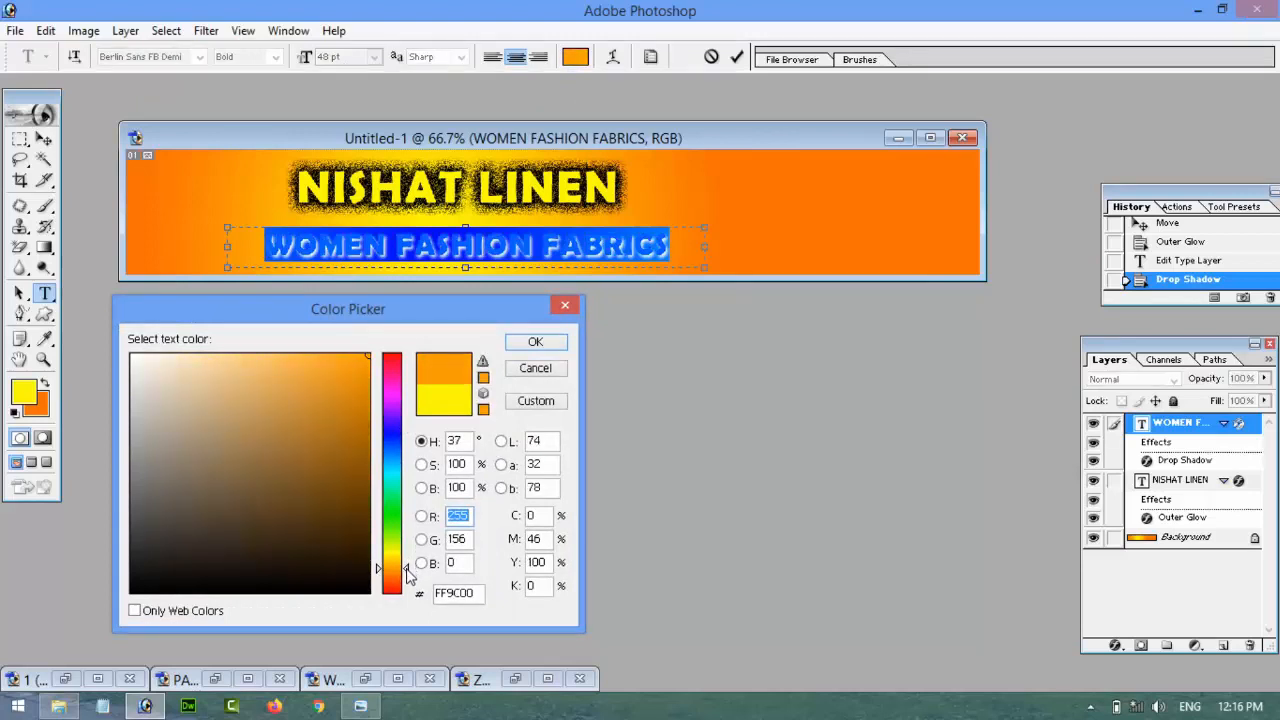
left_click(555, 345)
left_click(44, 139)
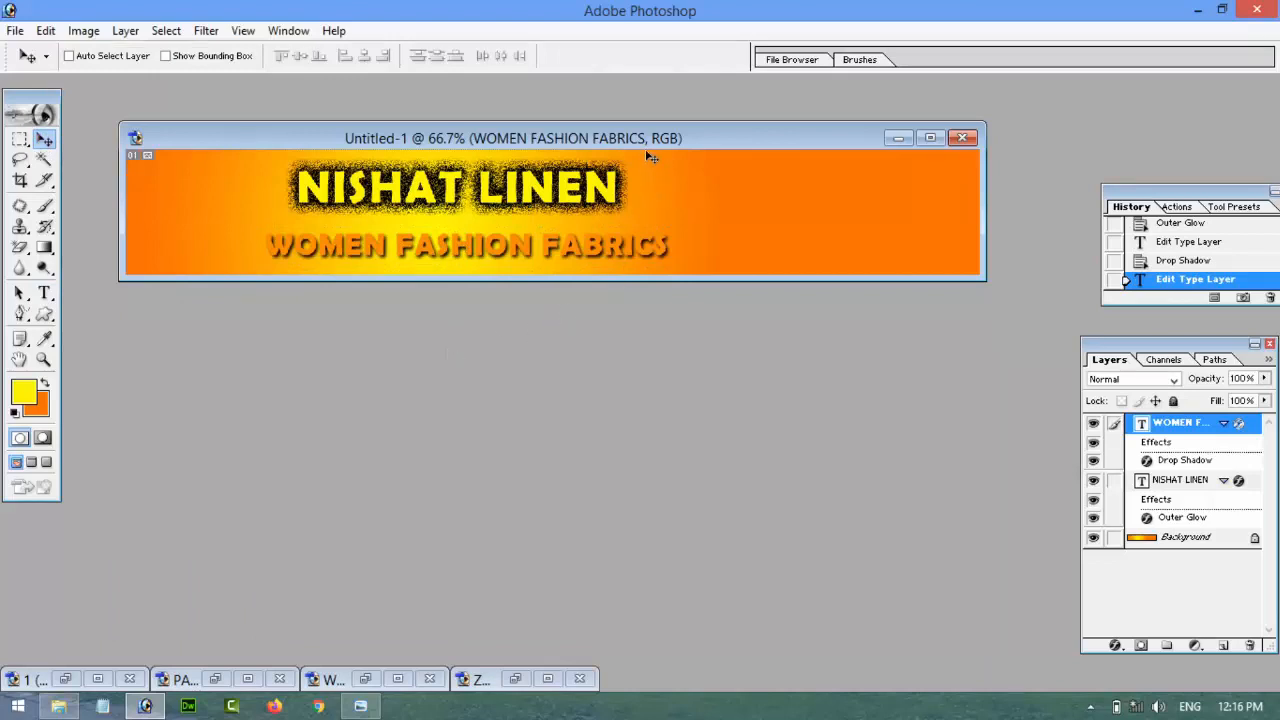
- Shift the banner window slightly right and restore 1 (12).png as a floating window just below the banner
left_click_drag(648, 155, 695, 162)
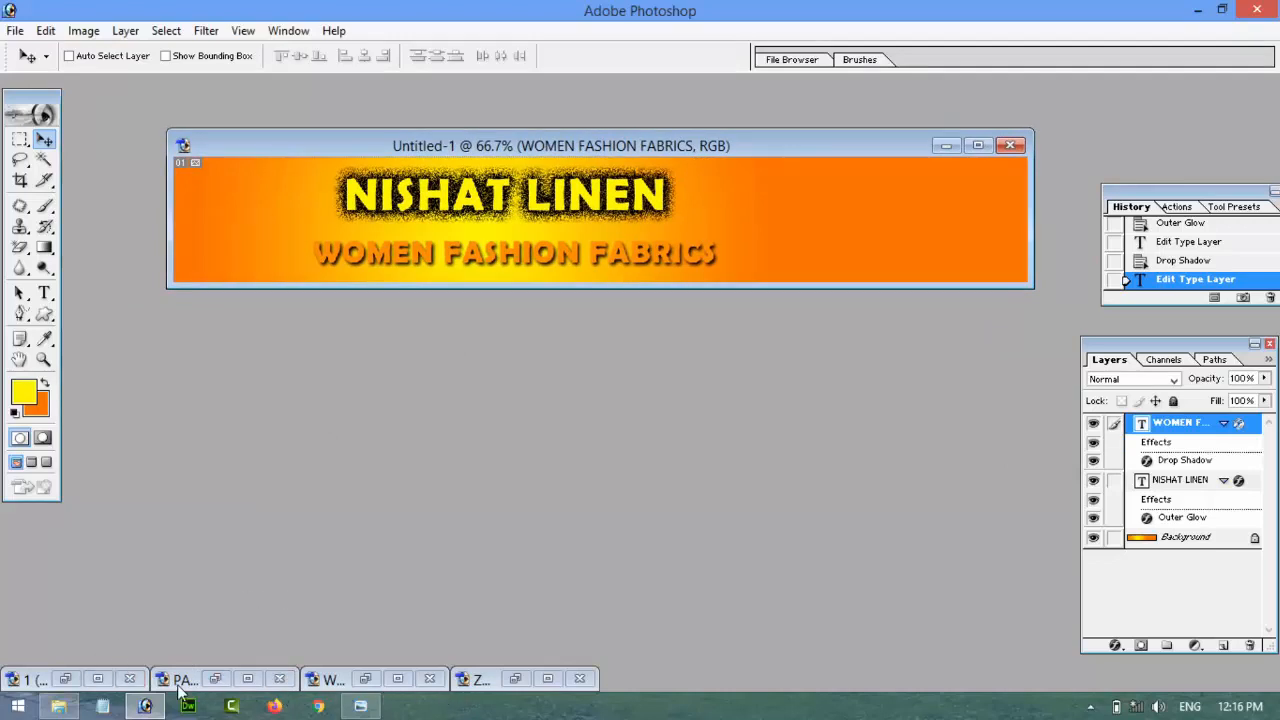
left_click(99, 679)
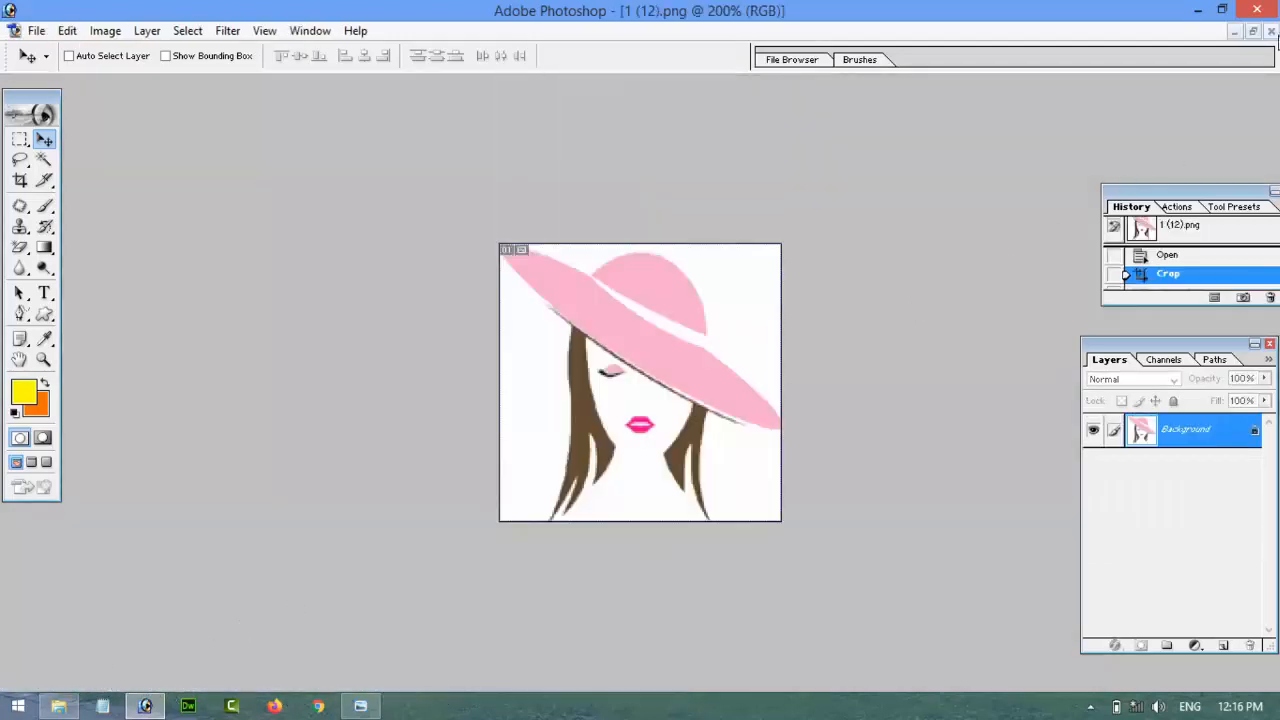
left_click(1252, 31)
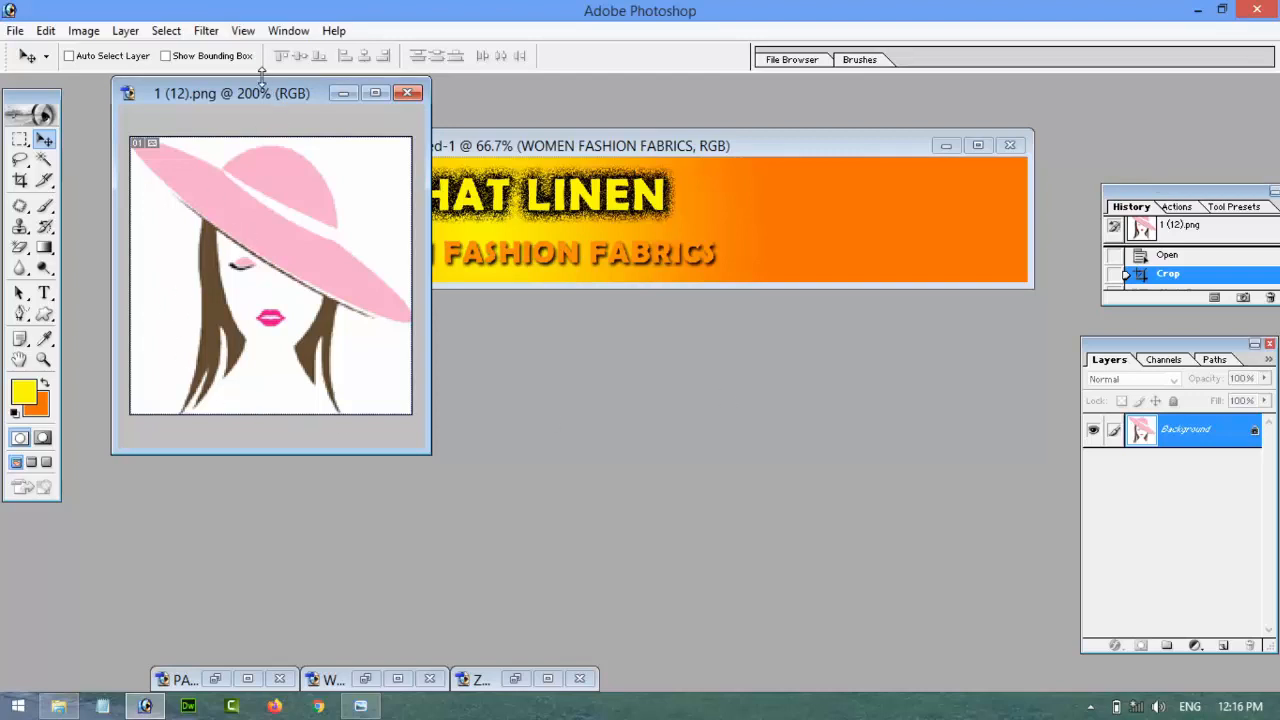
left_click_drag(261, 80, 508, 284)
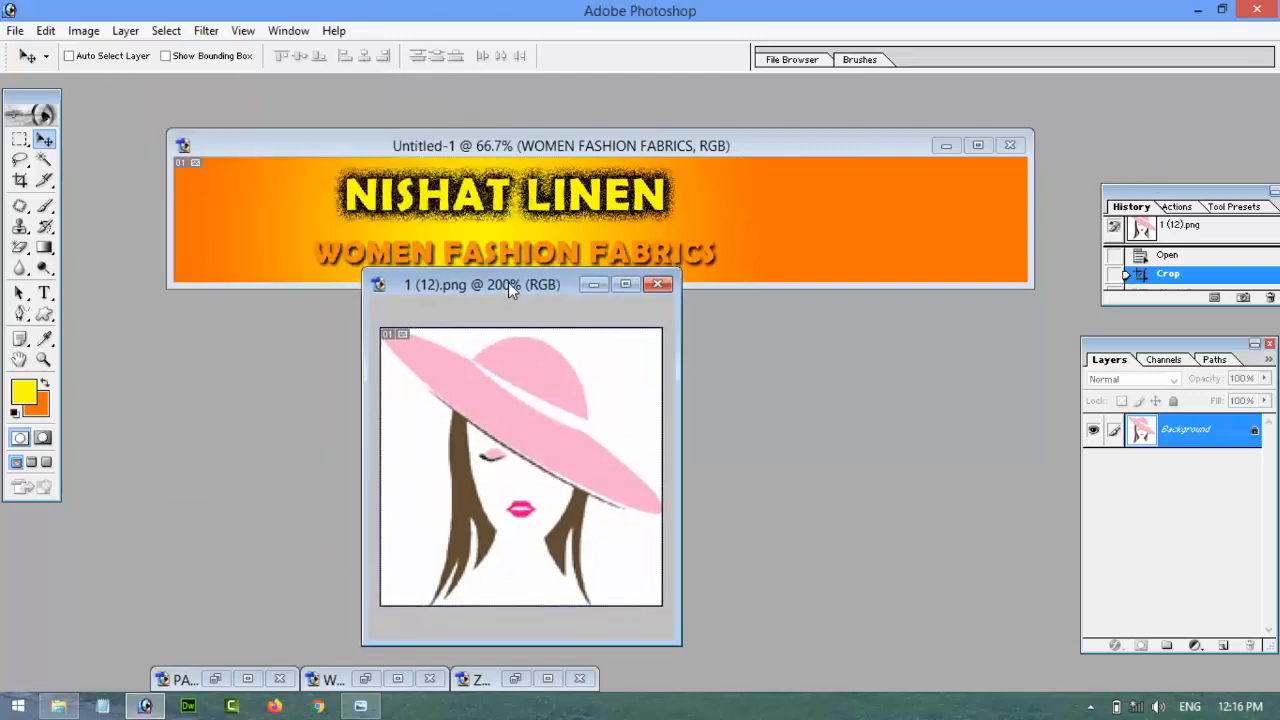
- Erase the white background on both sides of the woman in 1 (12).png with the Magic Eraser
left_click(20, 247)
left_click(415, 457)
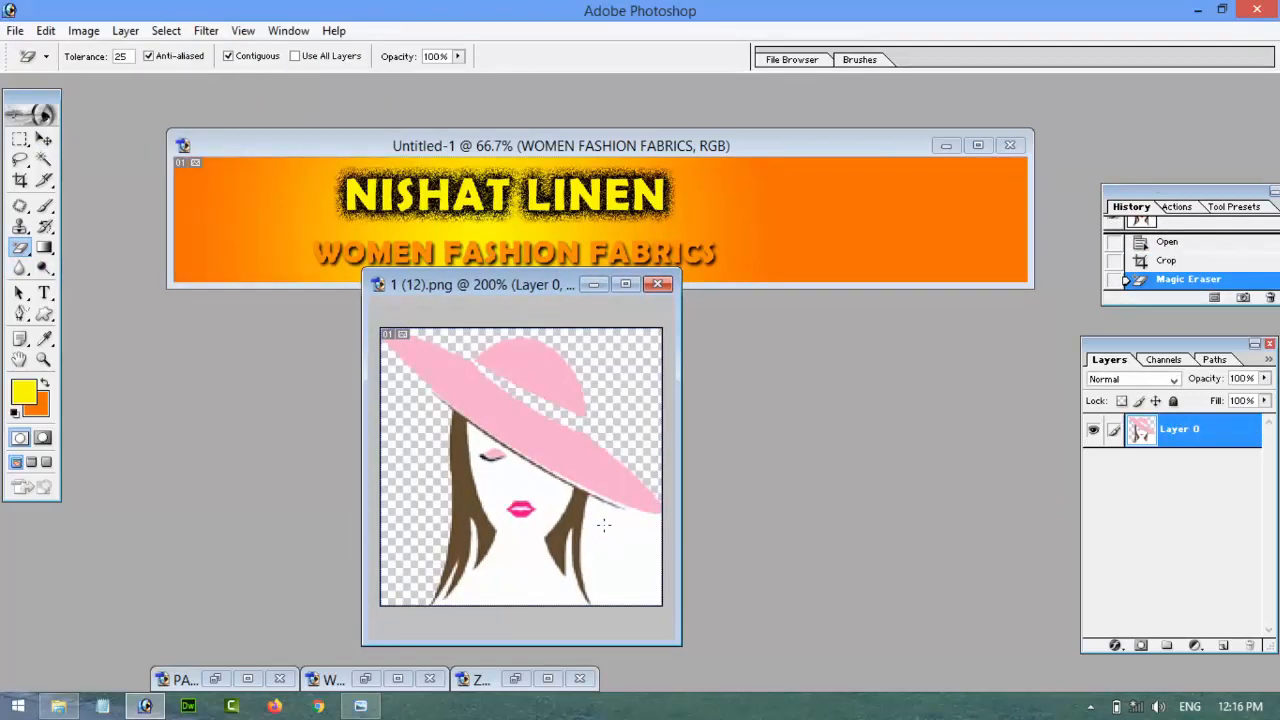
left_click(629, 567)
- Copy the cut-out woman in the pink hat to the left end of the banner and close 1 (12).png without saving
left_click(44, 140)
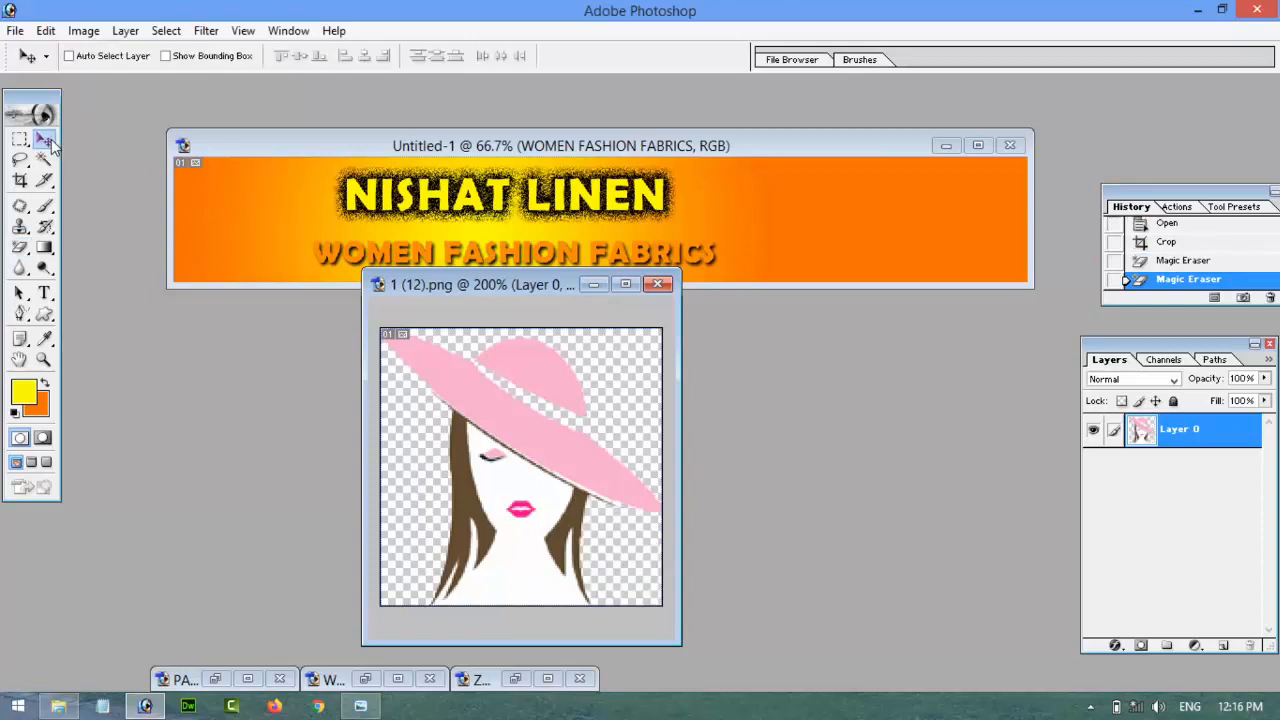
left_click_drag(518, 461, 257, 234)
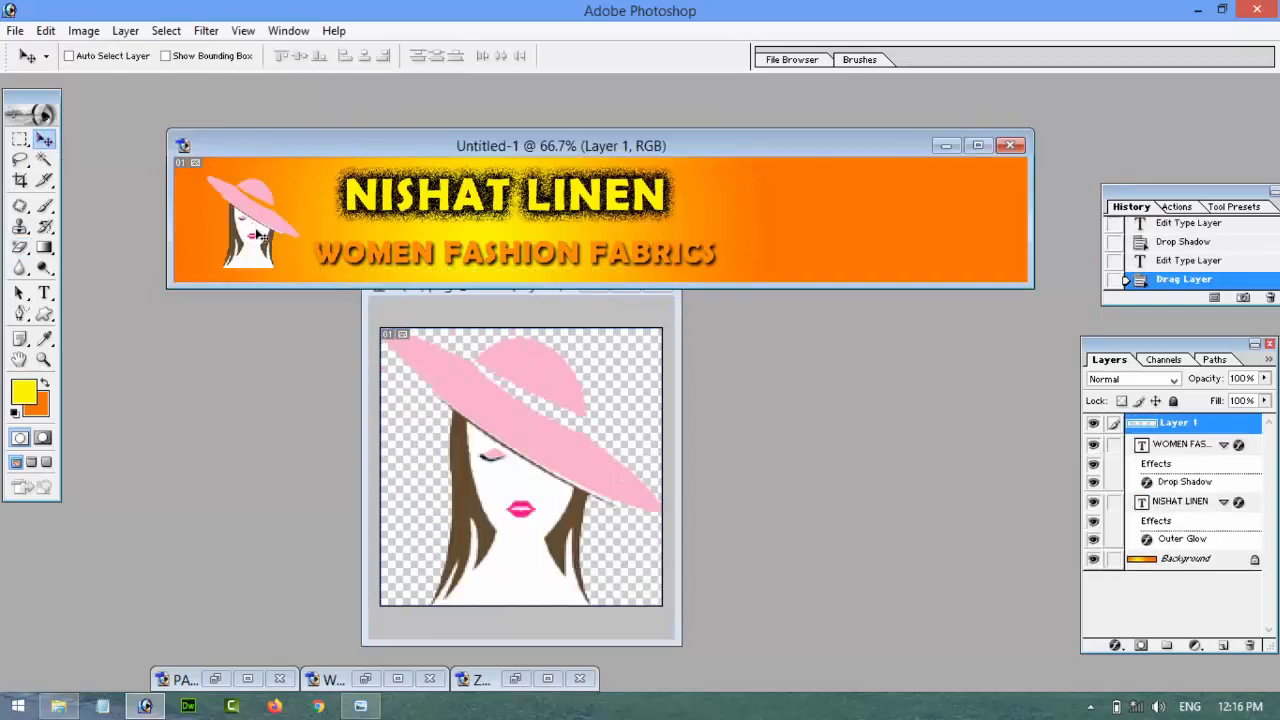
left_click(658, 333)
left_click(659, 287)
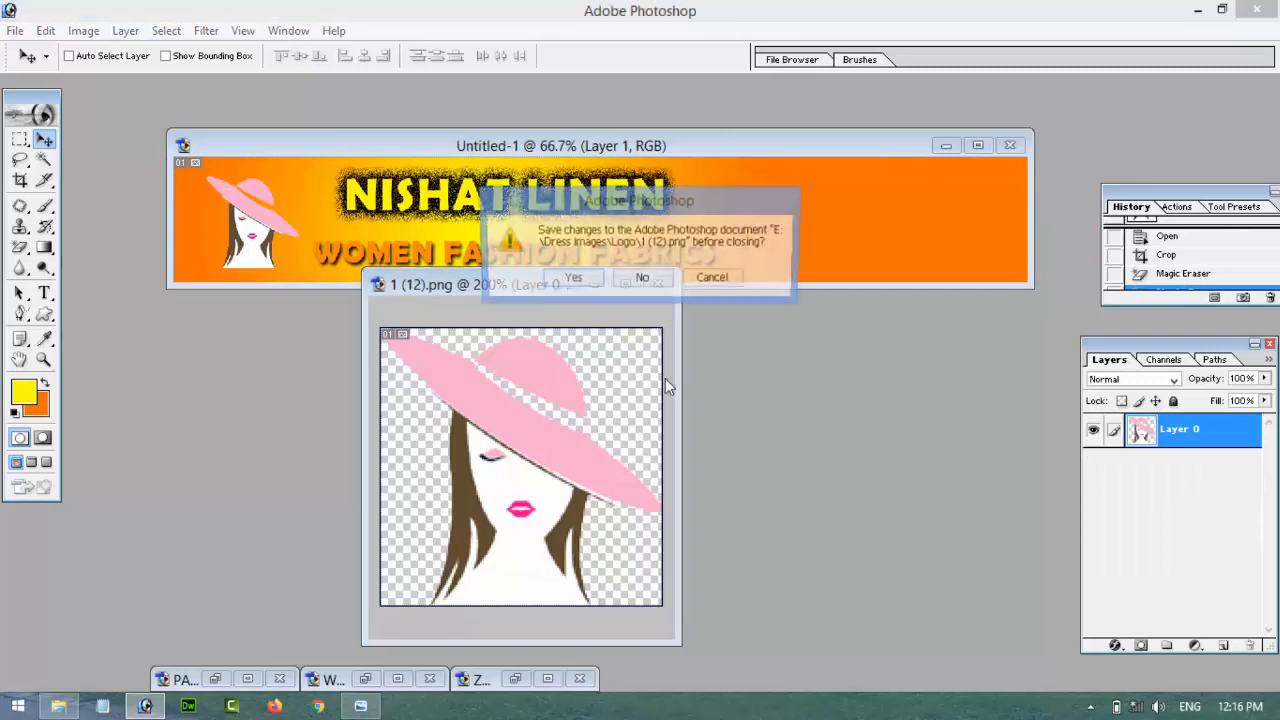
left_click(645, 279)
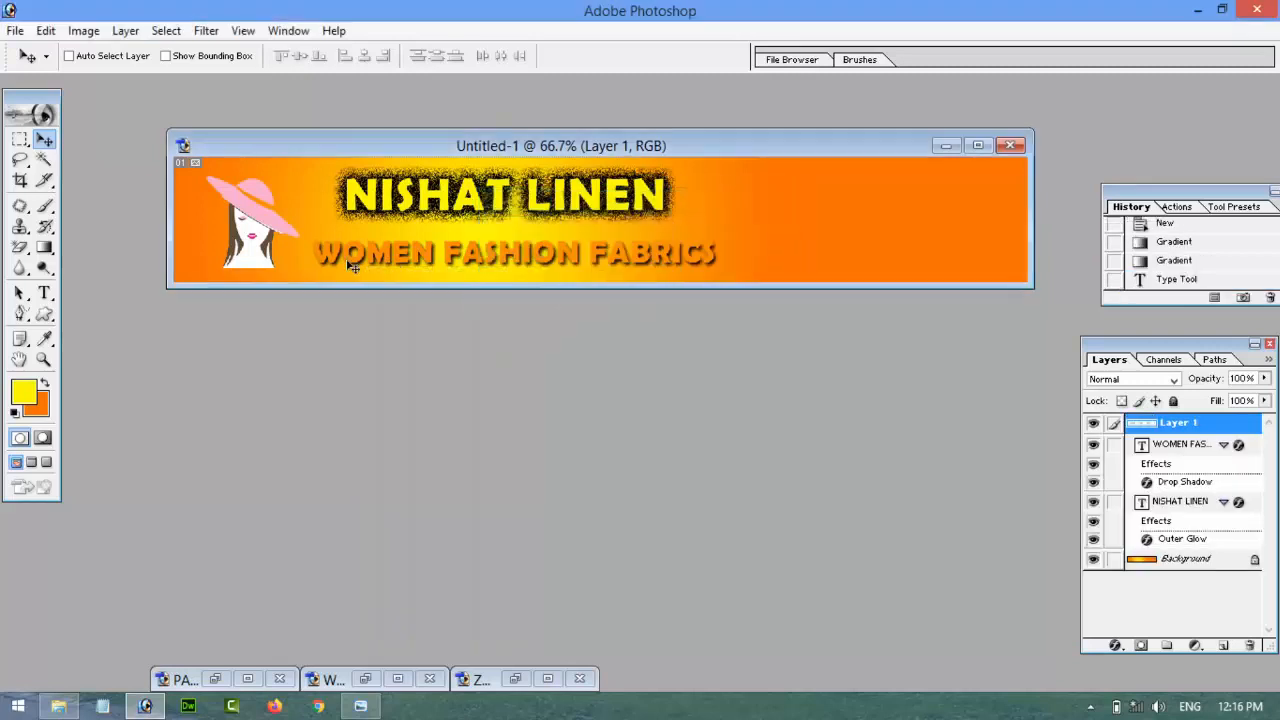
- Enlarge the hat woman with Free Transform to about the banner's full height and move her slightly up and left
key("ctrl+t")
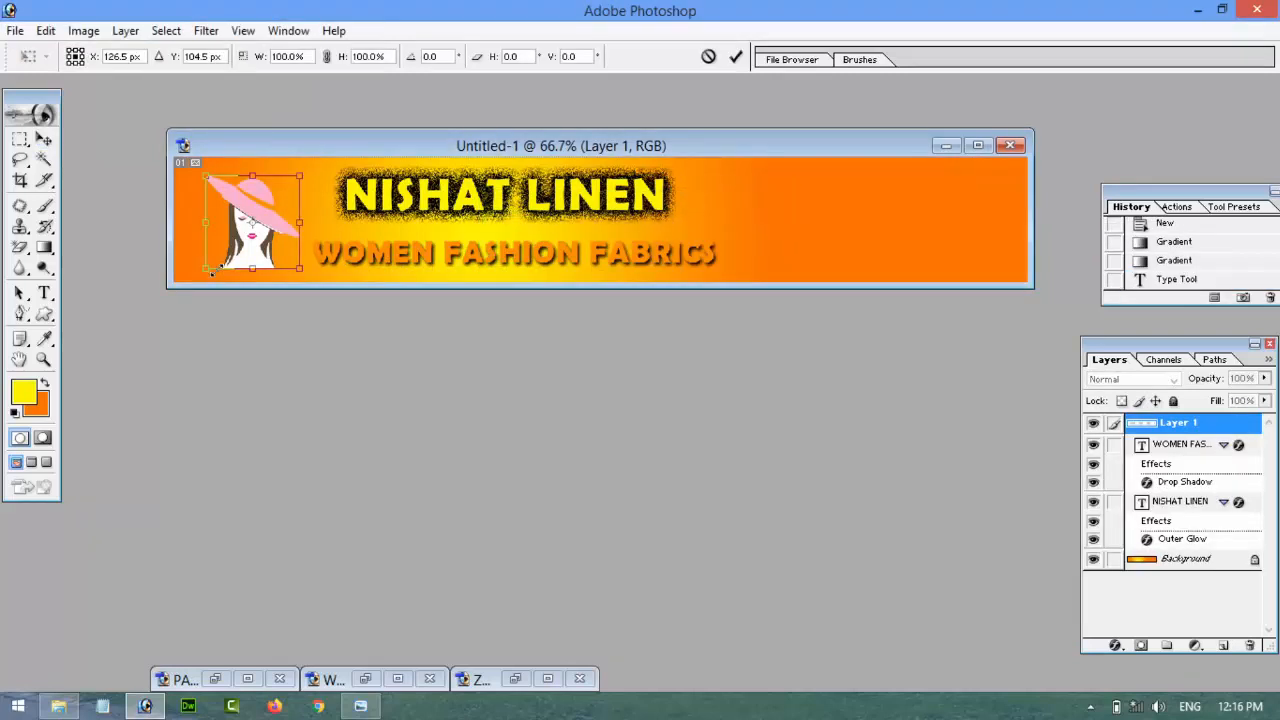
left_click_drag(212, 270, 182, 285)
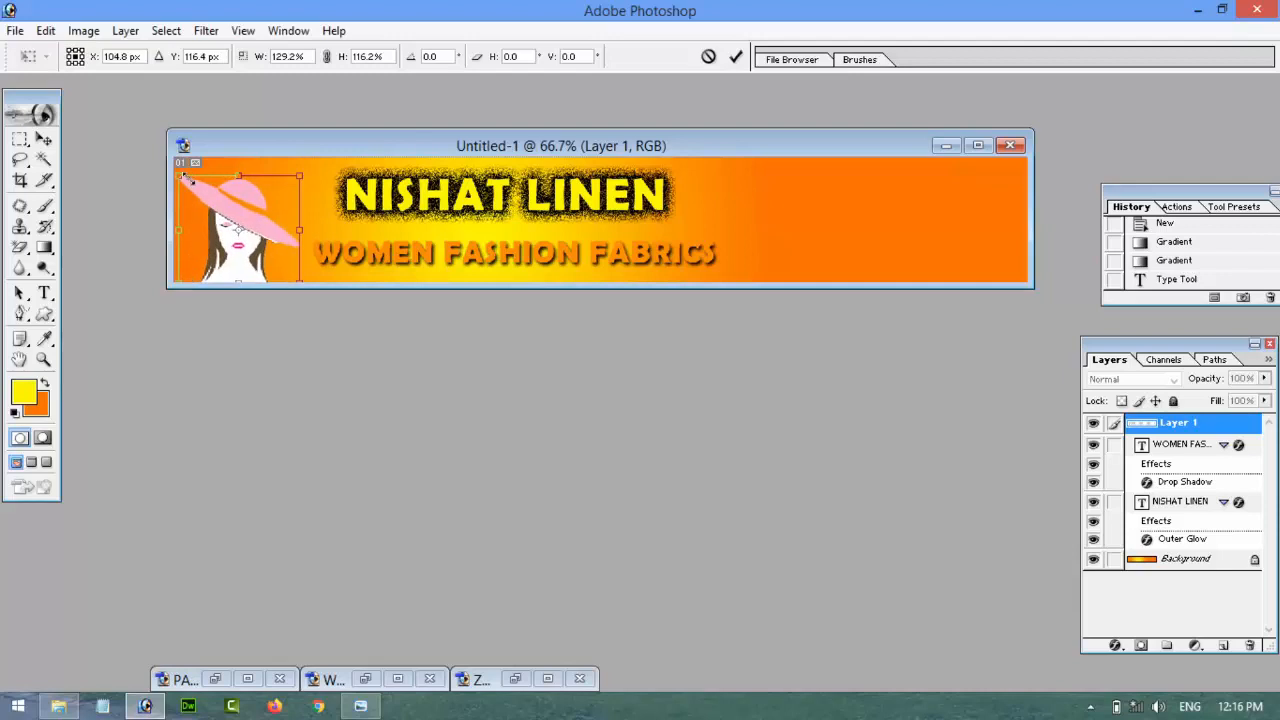
left_click_drag(182, 174, 177, 161)
key("Return")
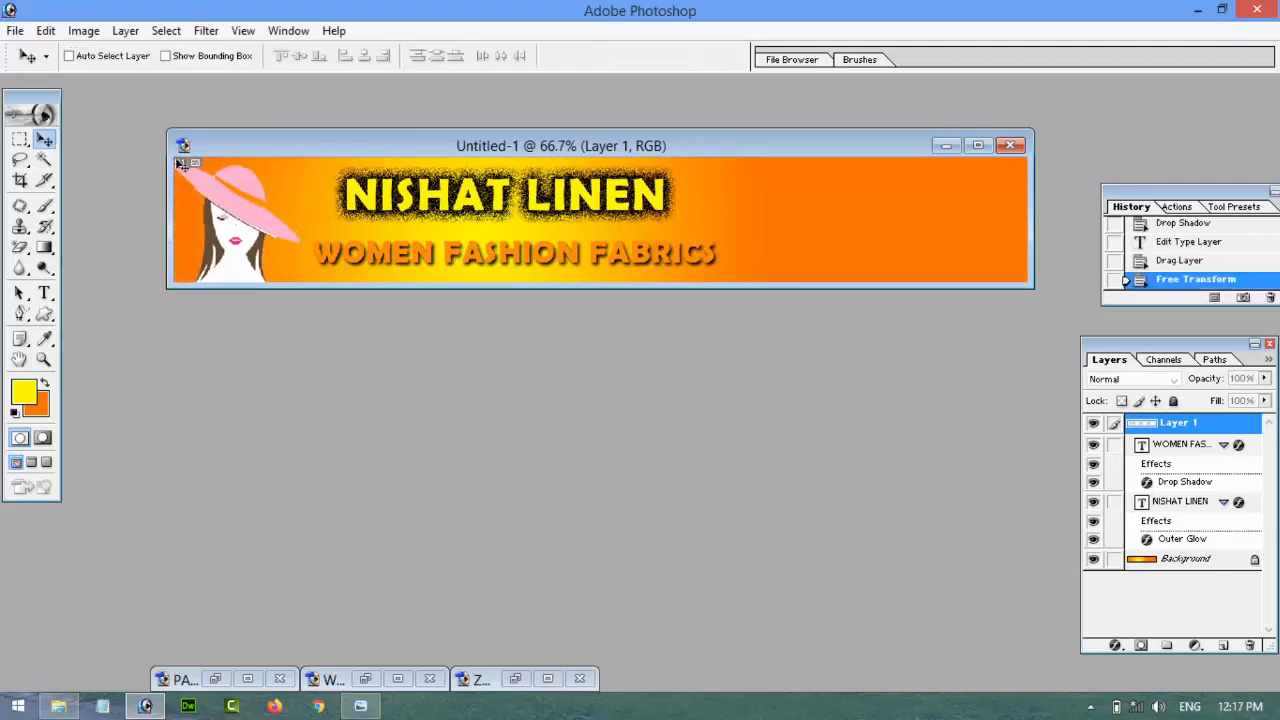
left_click_drag(268, 253, 257, 240)
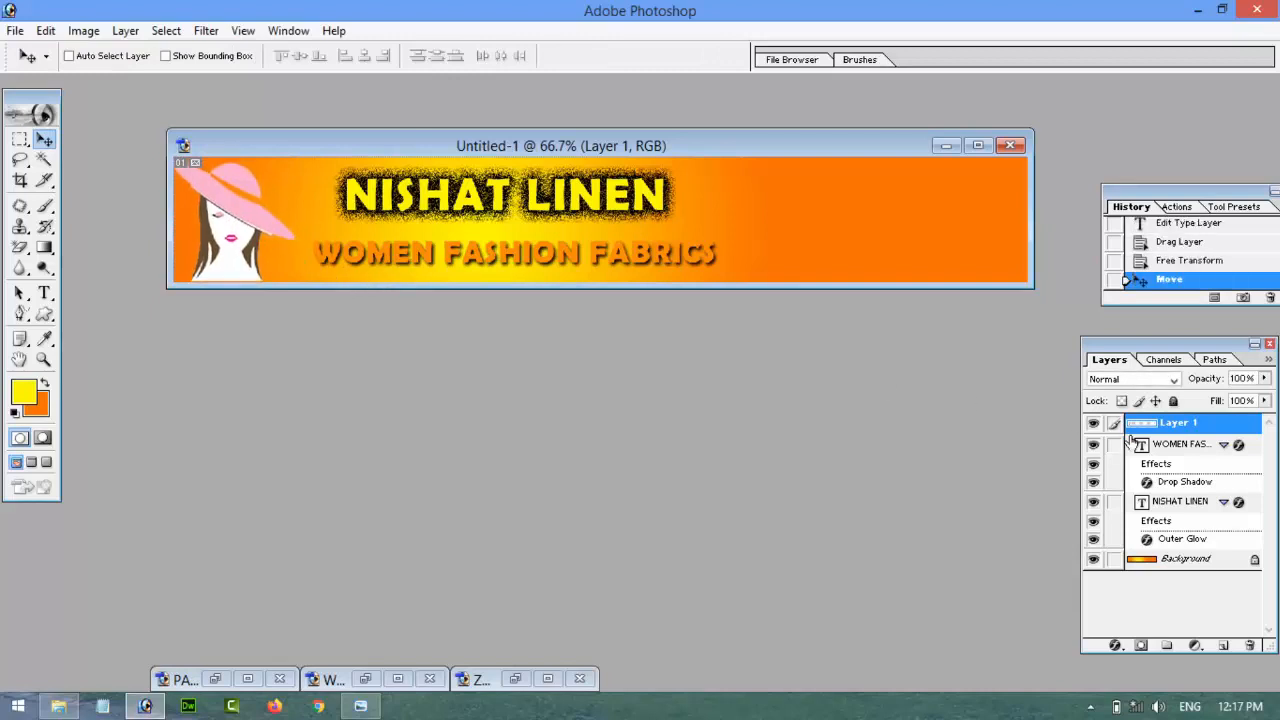
- Move the NISHAT LINEN and WOMEN FASHION FABRICS texts left, closer to the hat woman
left_click(1185, 505)
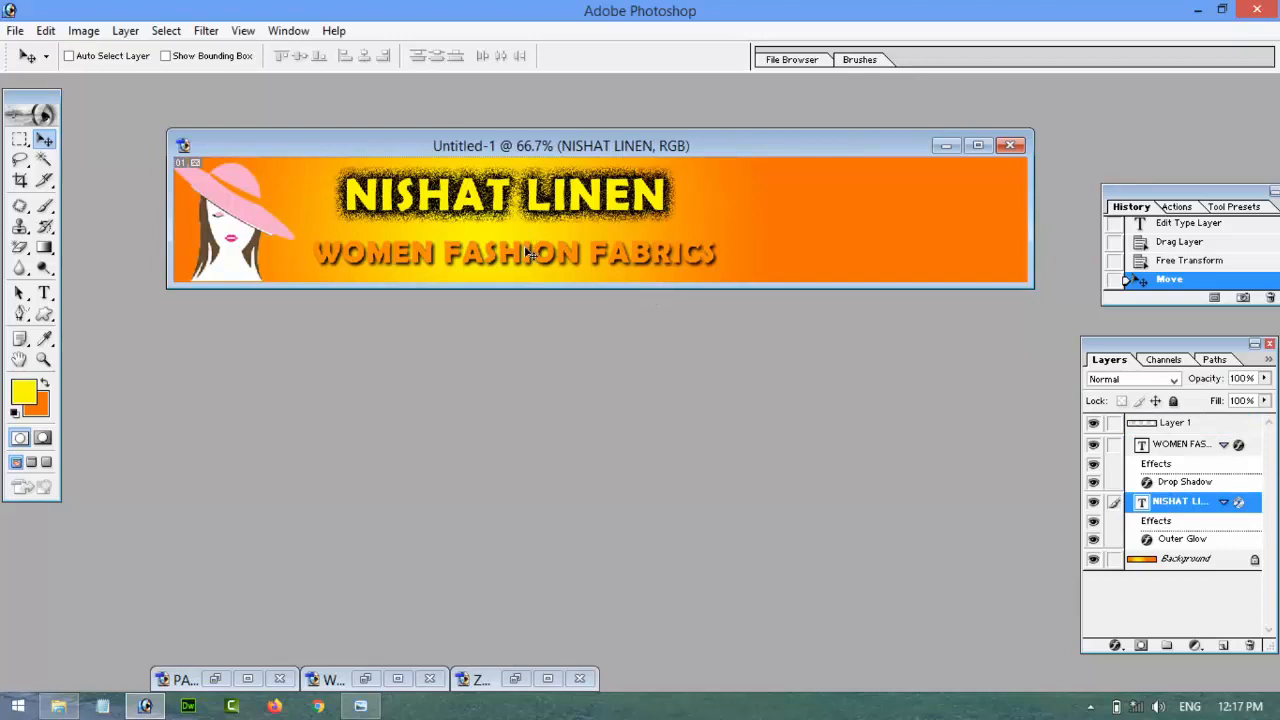
left_click_drag(530, 254, 490, 252)
left_click(1180, 445)
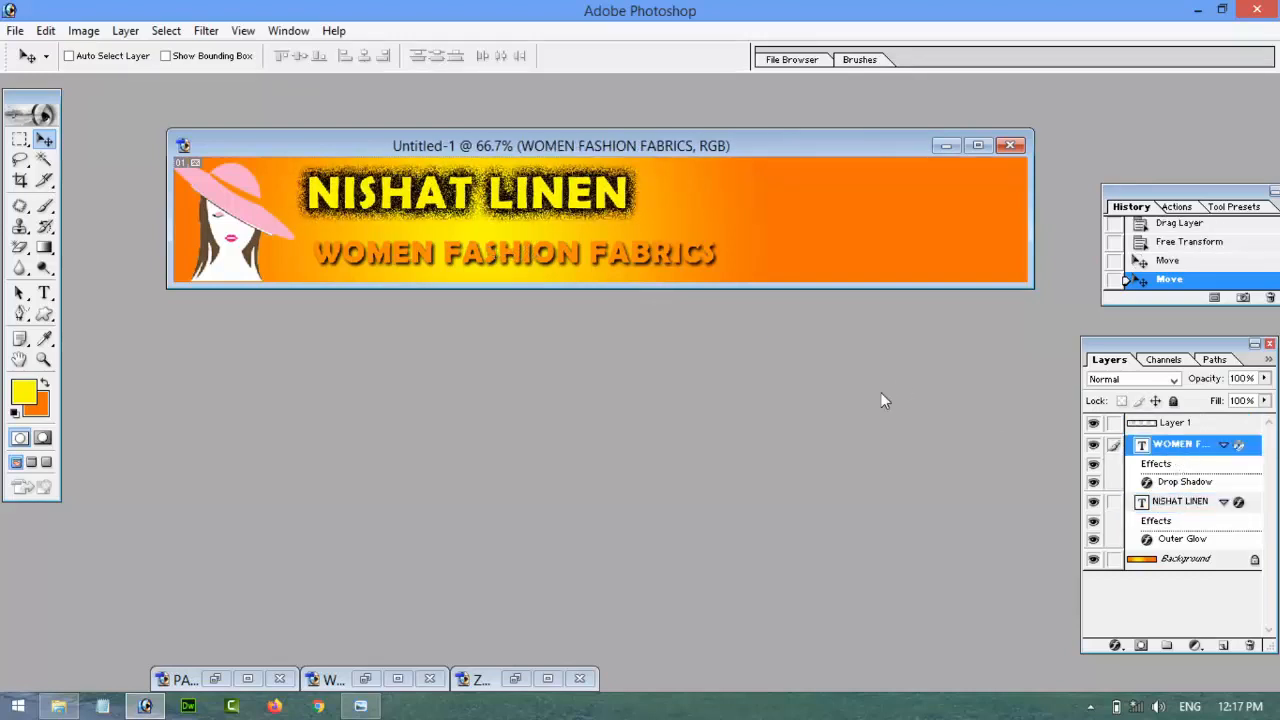
left_click_drag(603, 258, 563, 260)
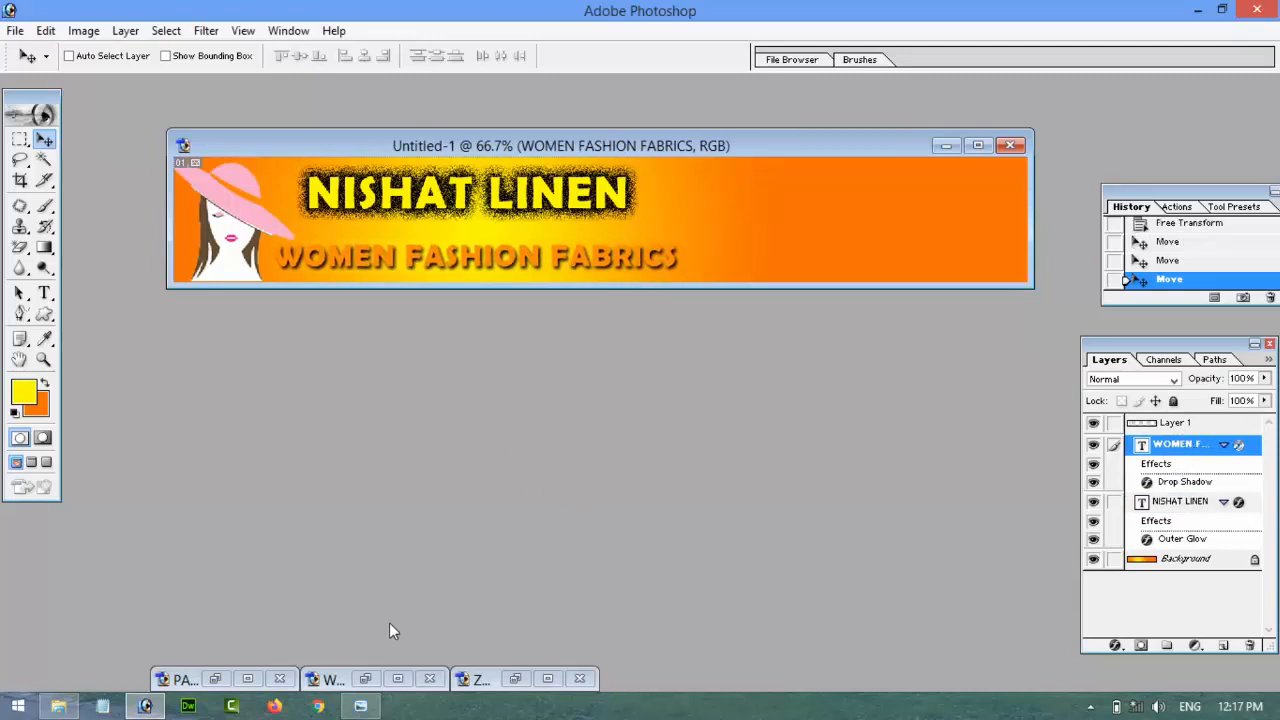
- Restore PAKIST~2.JPG as a floating window and erase the grey background around the bride with the Magic Eraser at tolerance 40
left_click(256, 681)
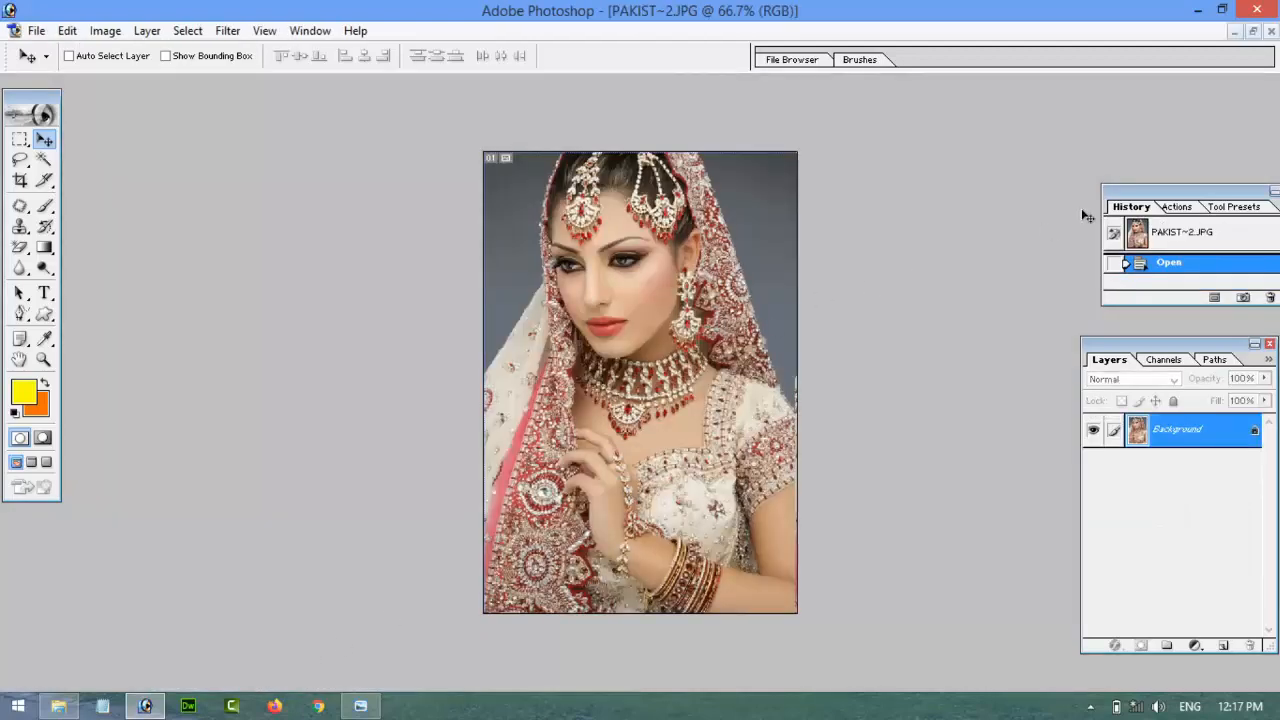
left_click(1250, 32)
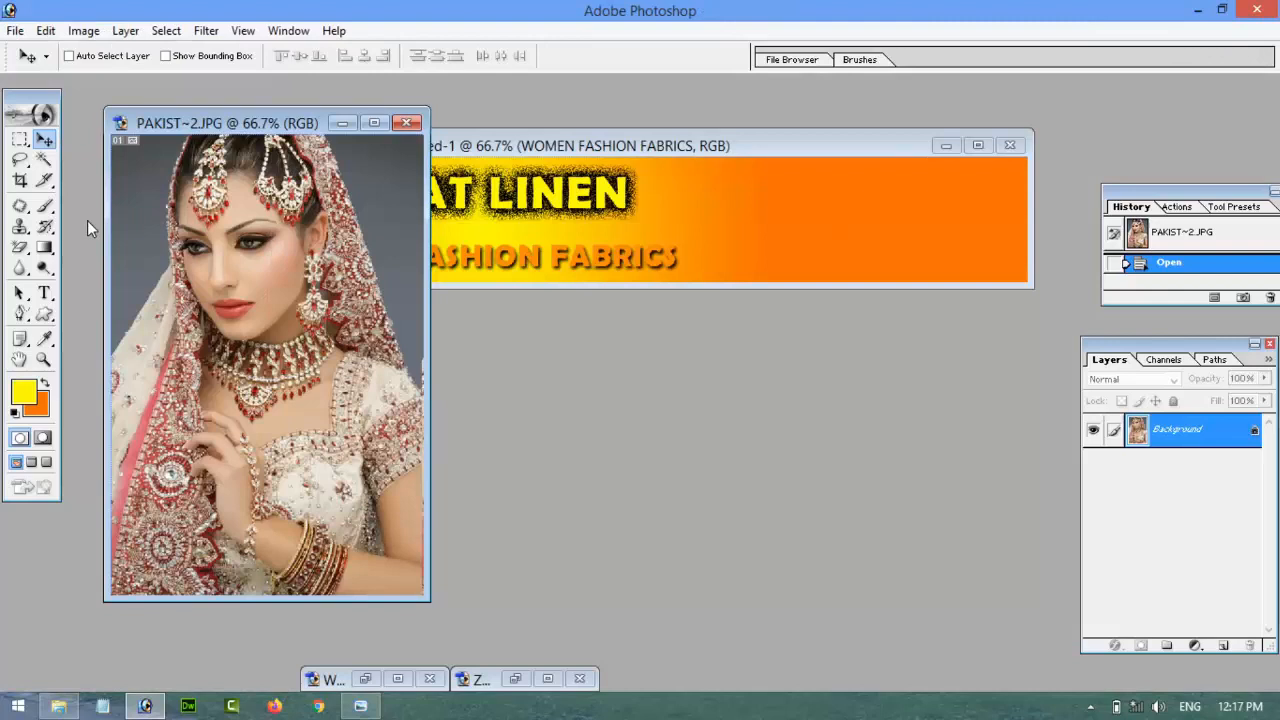
left_click(20, 247)
left_click(133, 219)
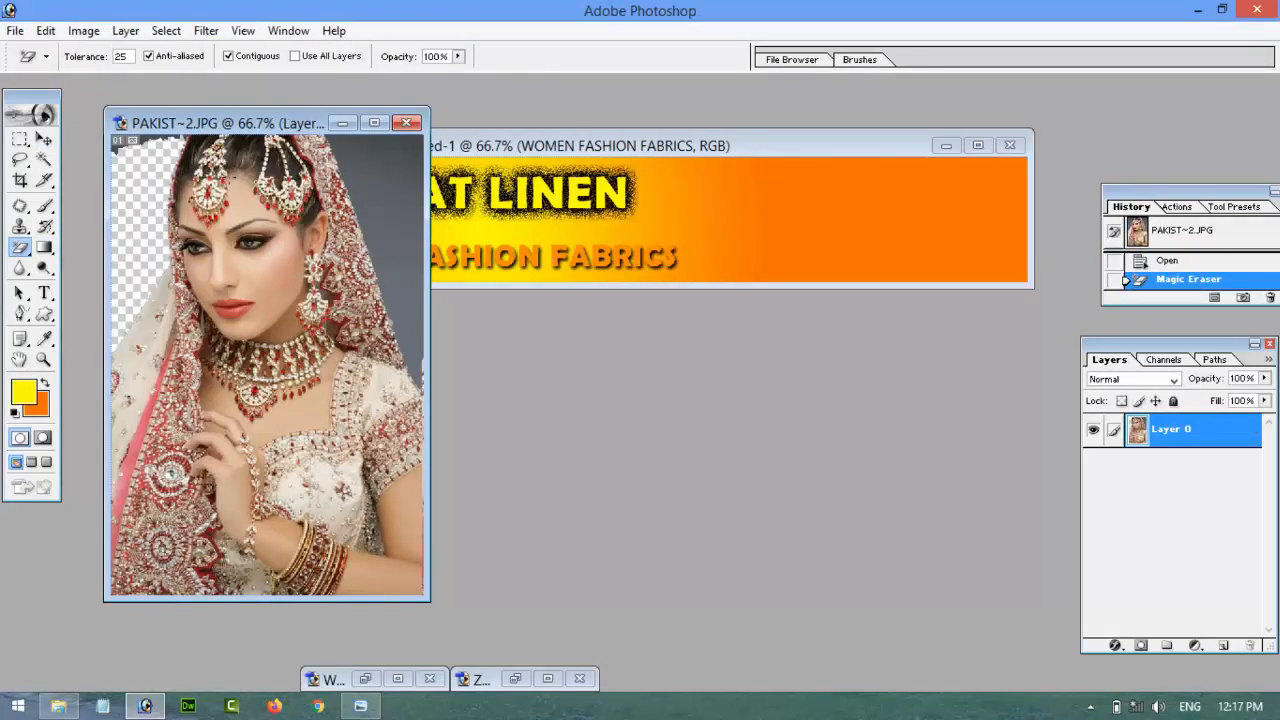
key("ctrl+z")
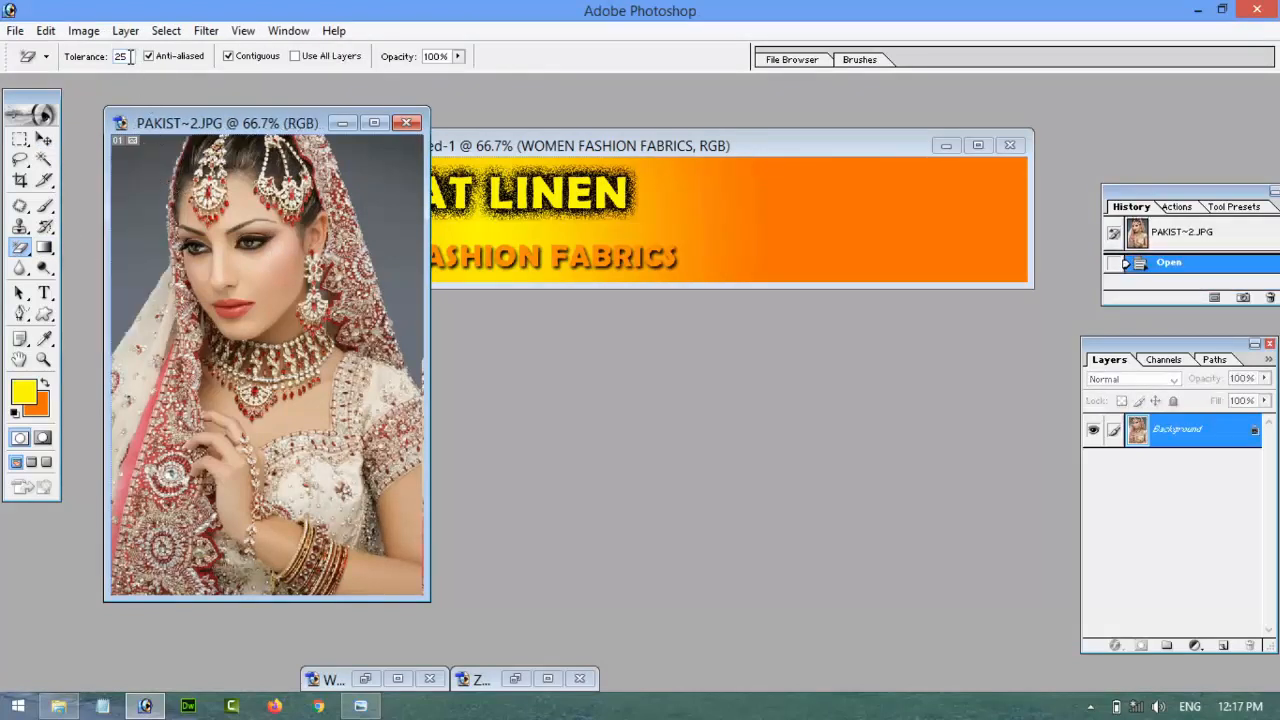
double_click(130, 56)
type("40")
left_click(143, 228)
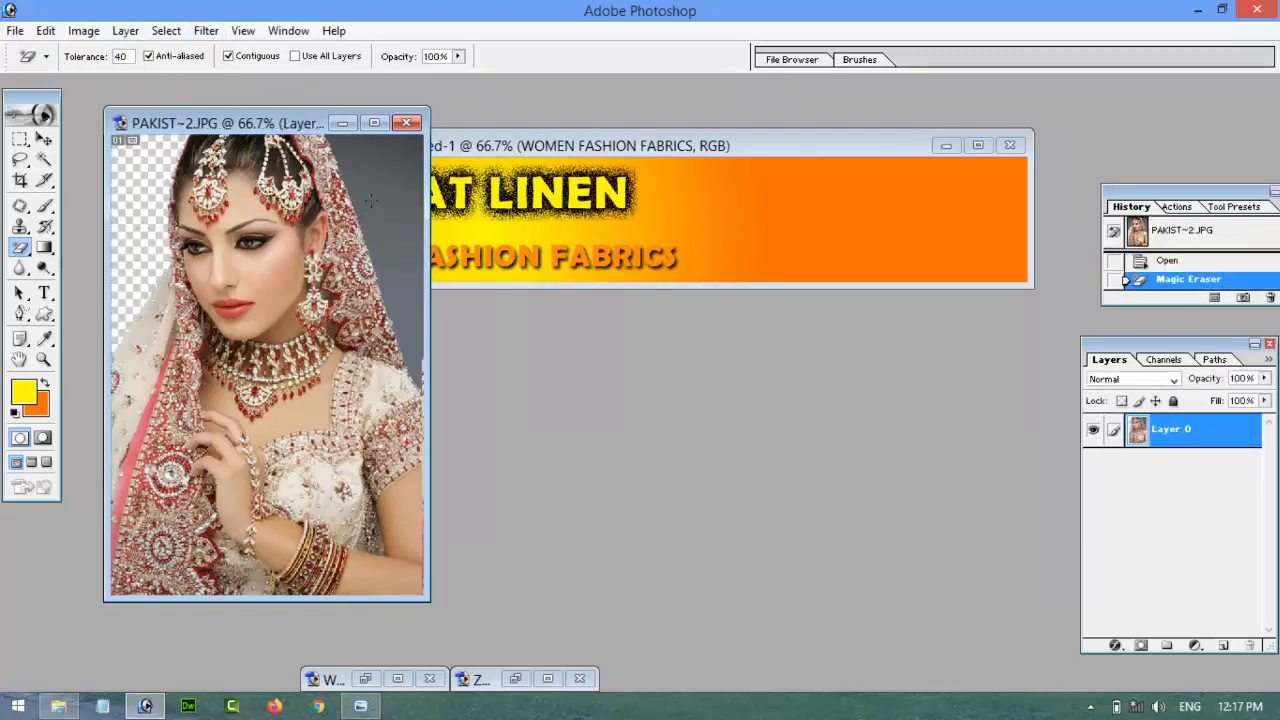
left_click(397, 257)
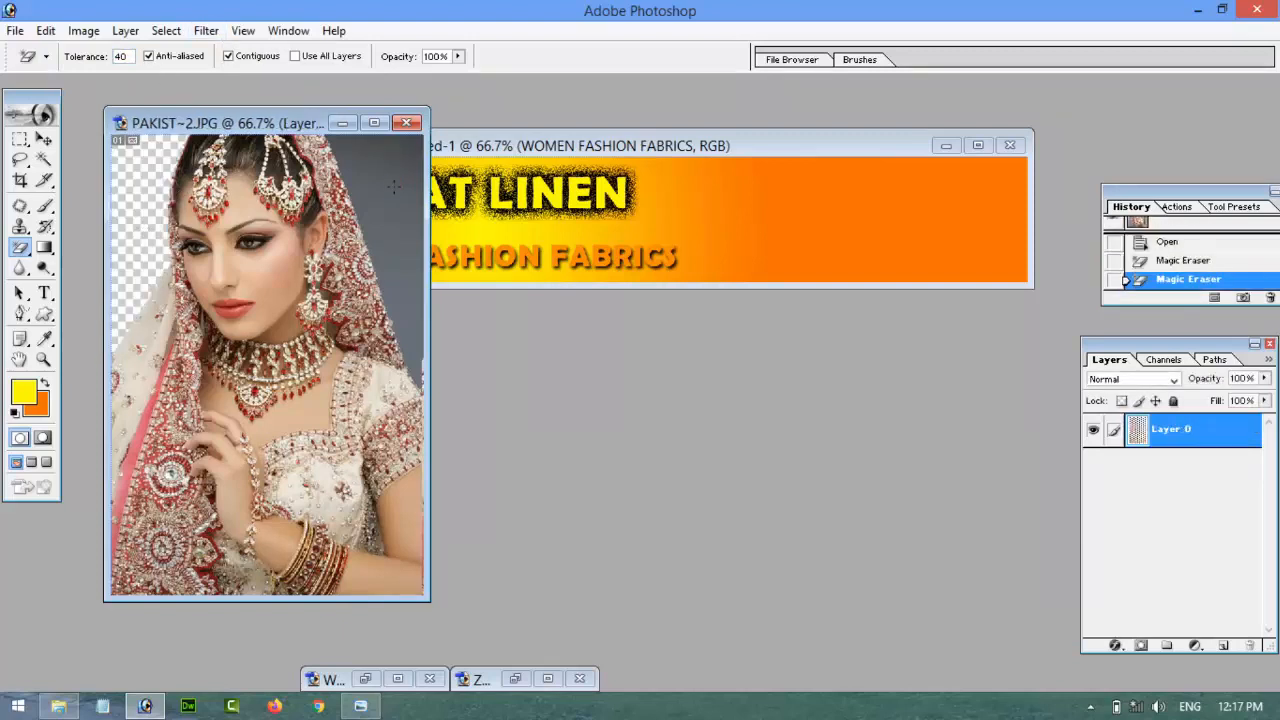
- Copy the cut-out bride into the right half of the banner and close PAKIST~2.JPG without saving
left_click(43, 139)
left_click_drag(311, 490, 793, 255)
left_click(347, 399)
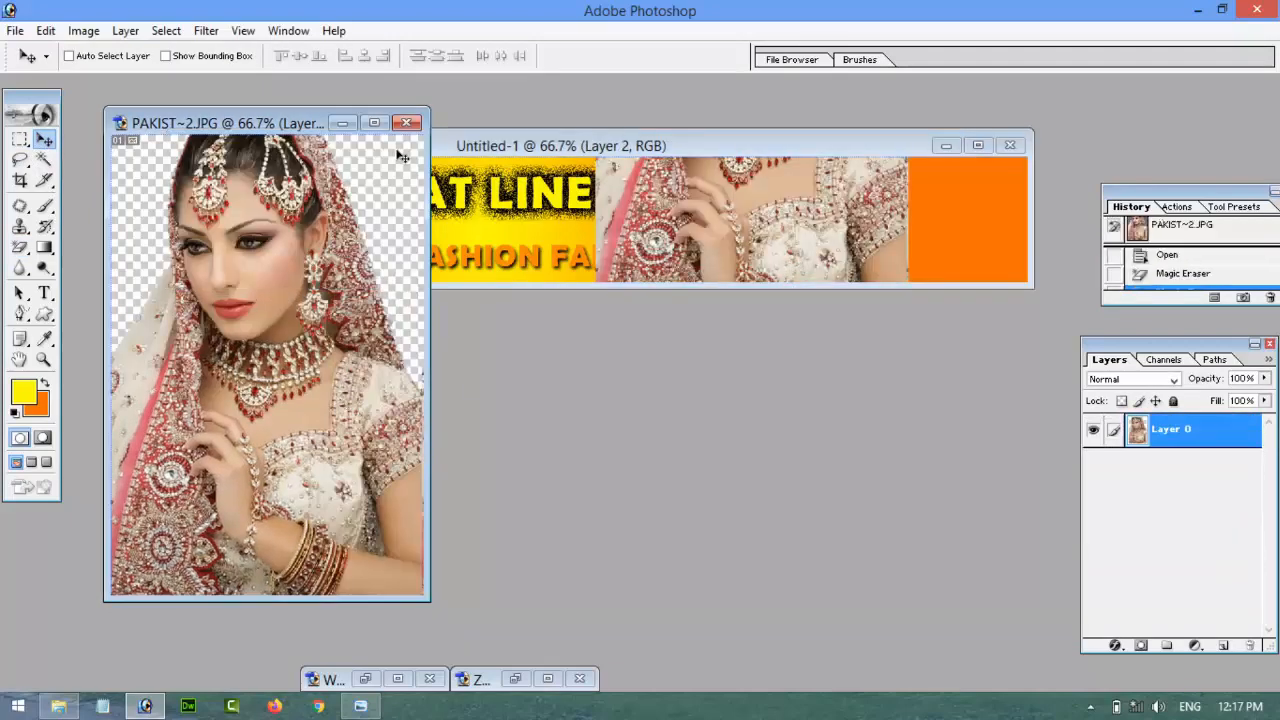
left_click(406, 122)
left_click(643, 280)
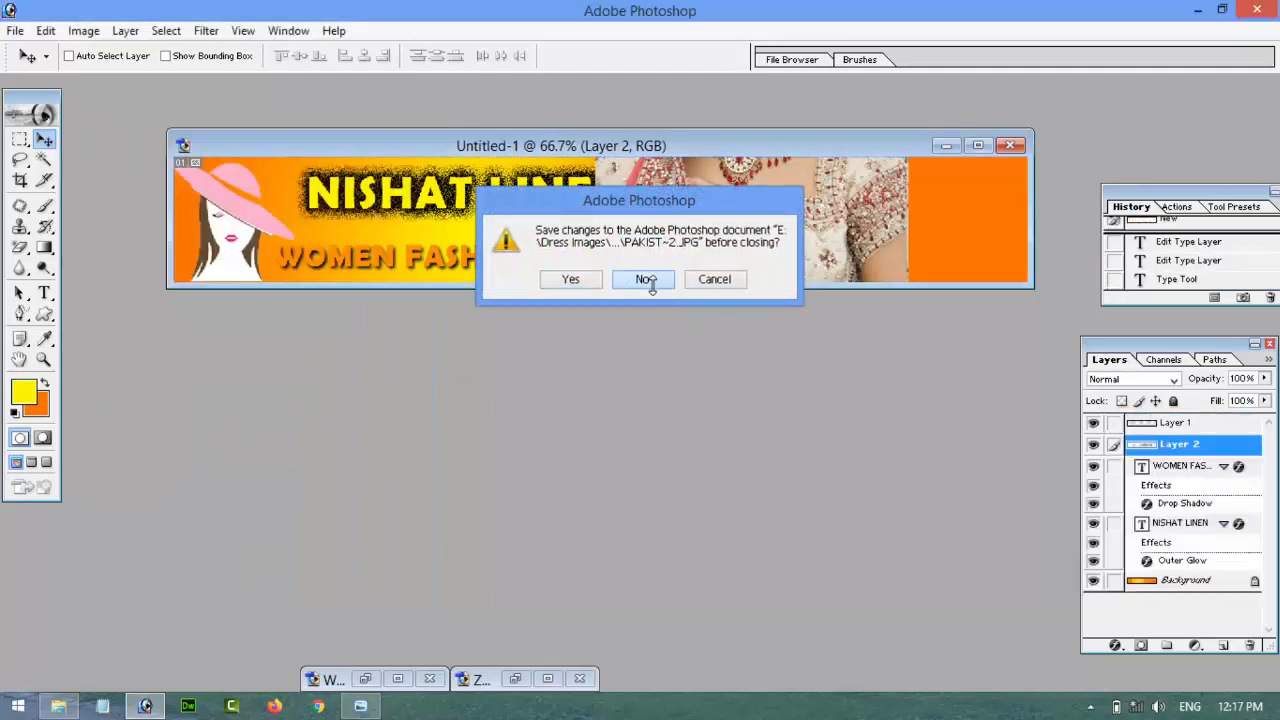
- Maximize WA45CE~1.JPG and erase the brown and black backdrop around the woman and her shawl with the Magic Eraser
left_click(395, 680)
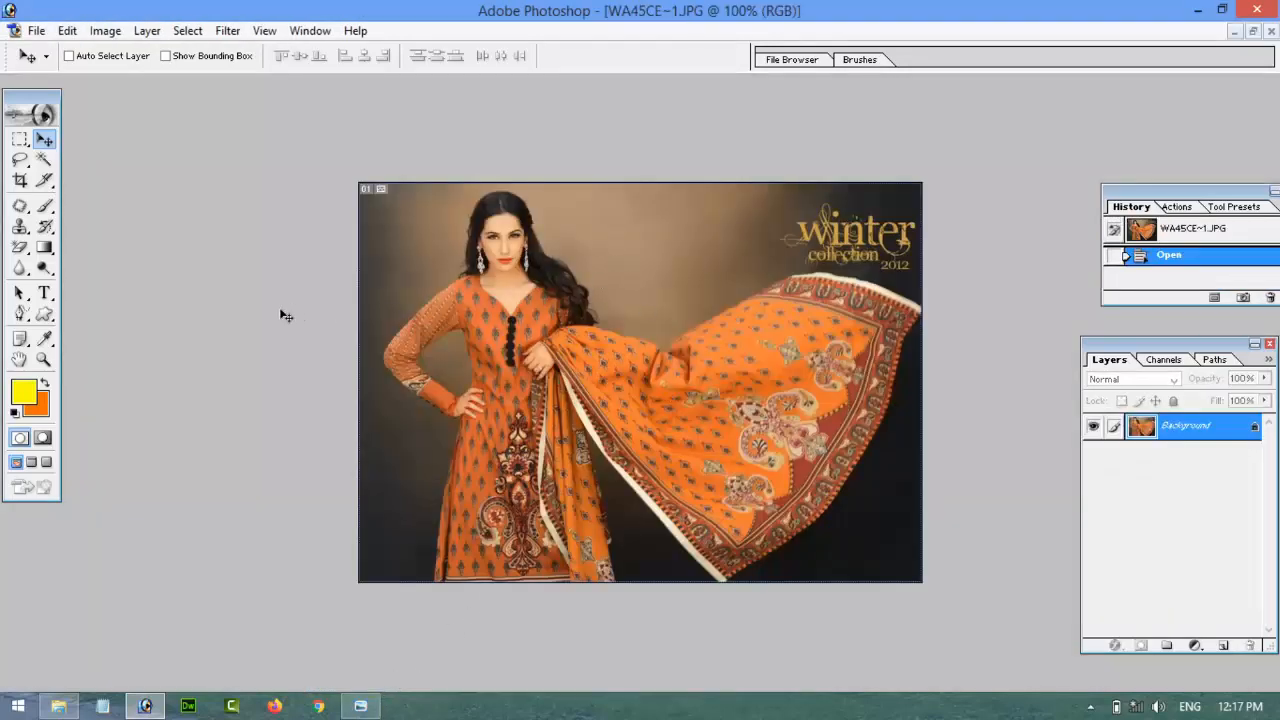
left_click(20, 247)
left_click(417, 252)
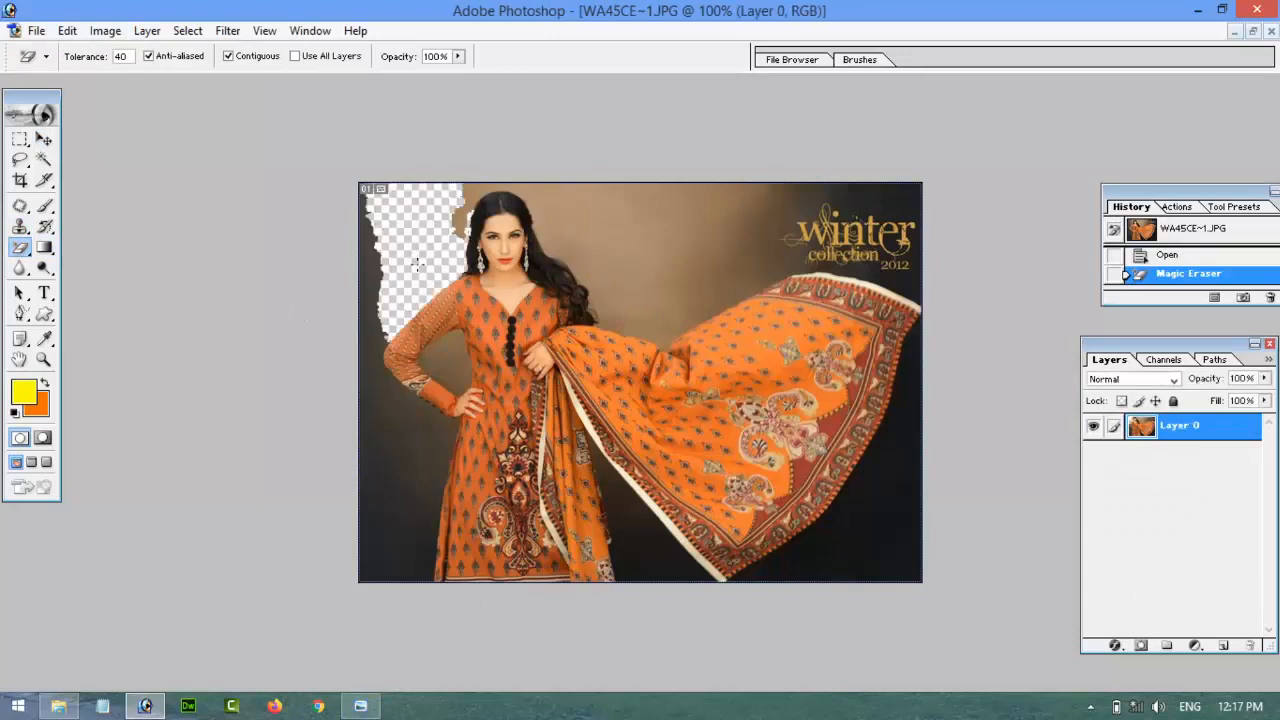
left_click(468, 188)
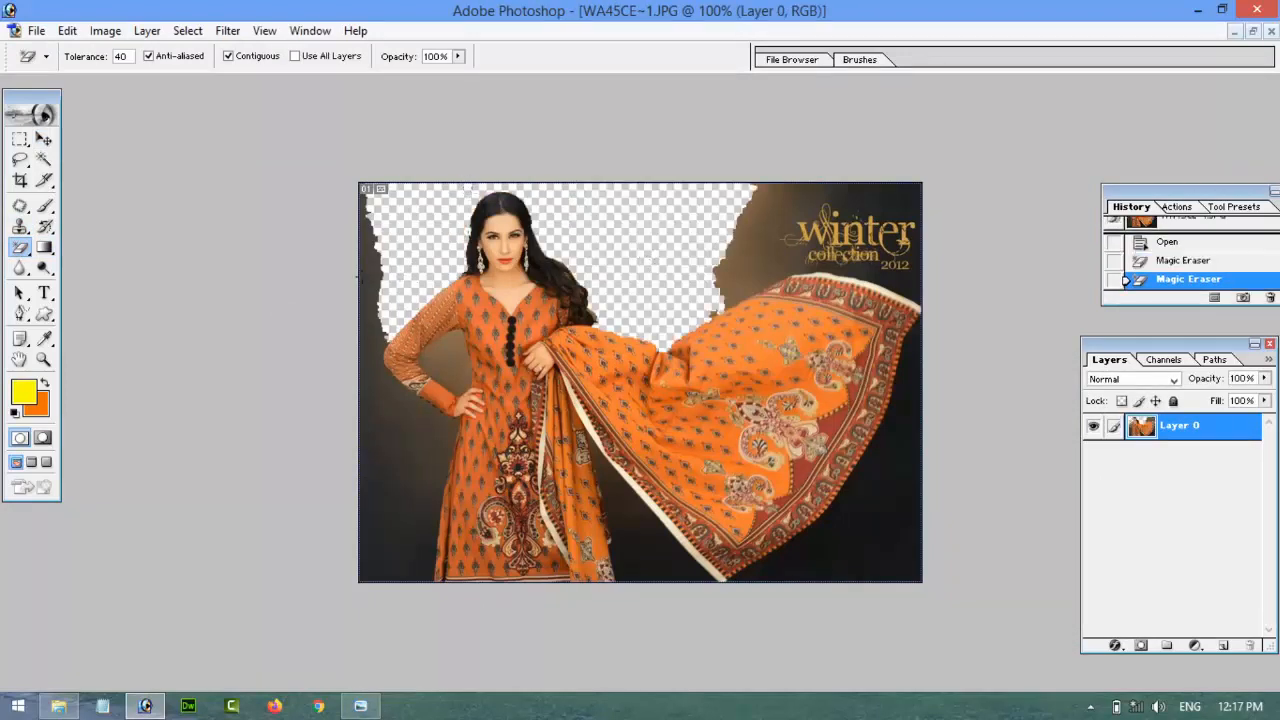
left_click(370, 271)
left_click(440, 365)
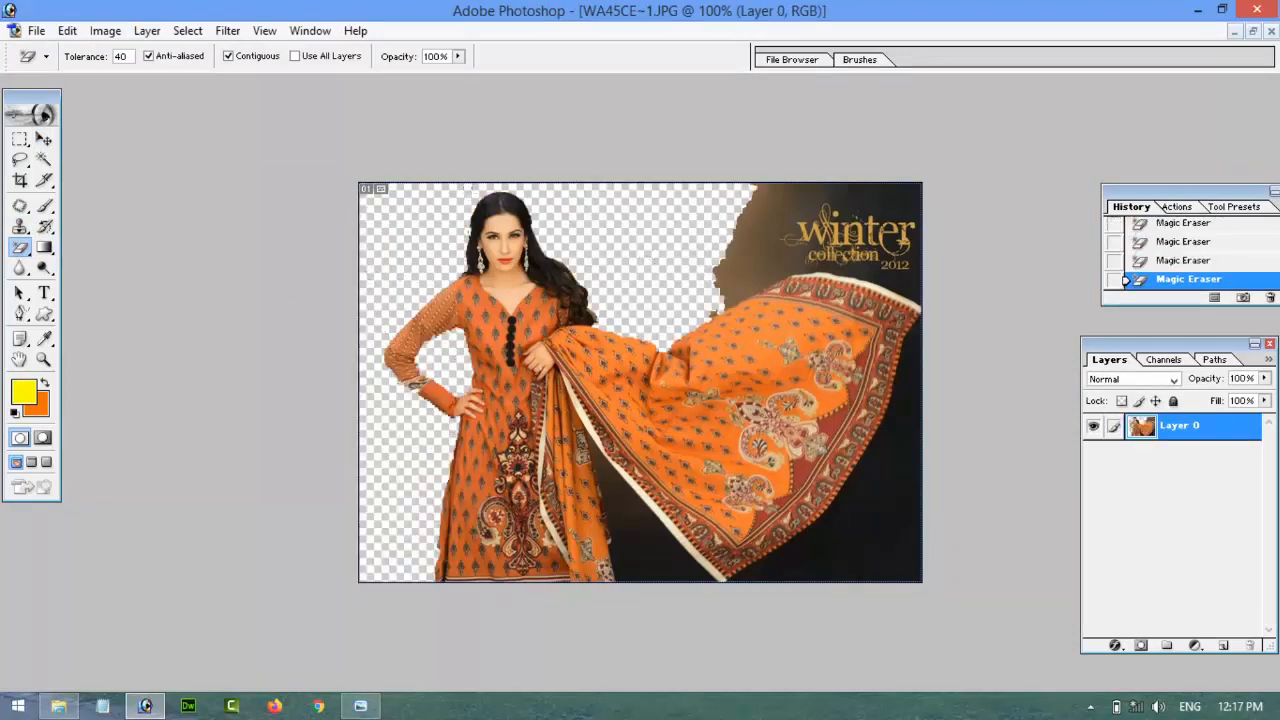
left_click(633, 505)
left_click(811, 548)
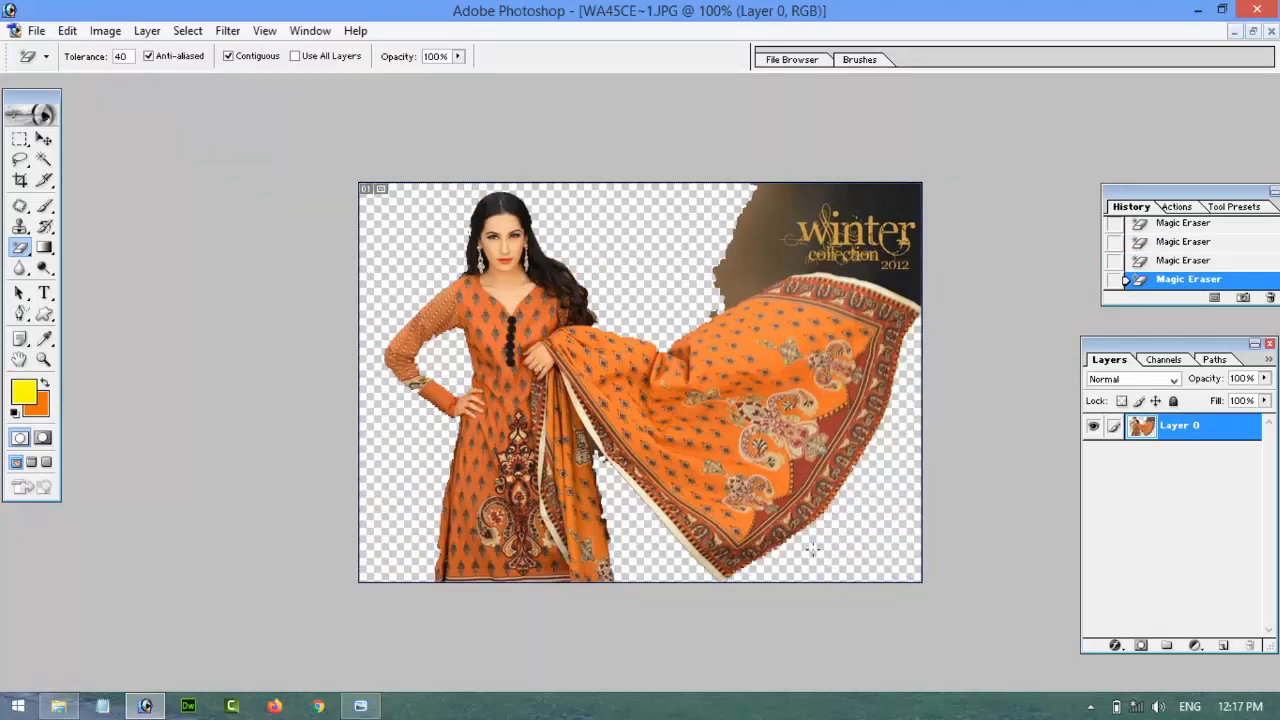
left_click(752, 263)
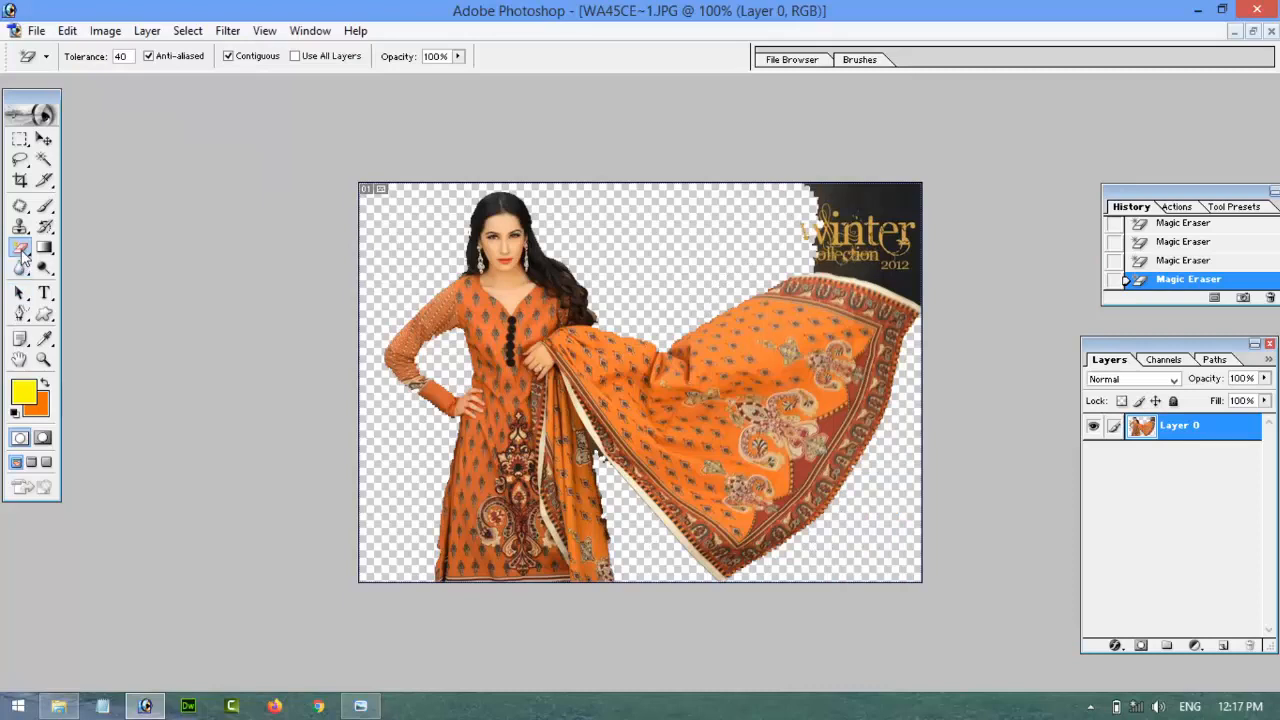
- Erase the remaining dark corner with the winter collection 2012 lettering using the Eraser with a 100 px brush
left_click_drag(20, 248, 62, 250)
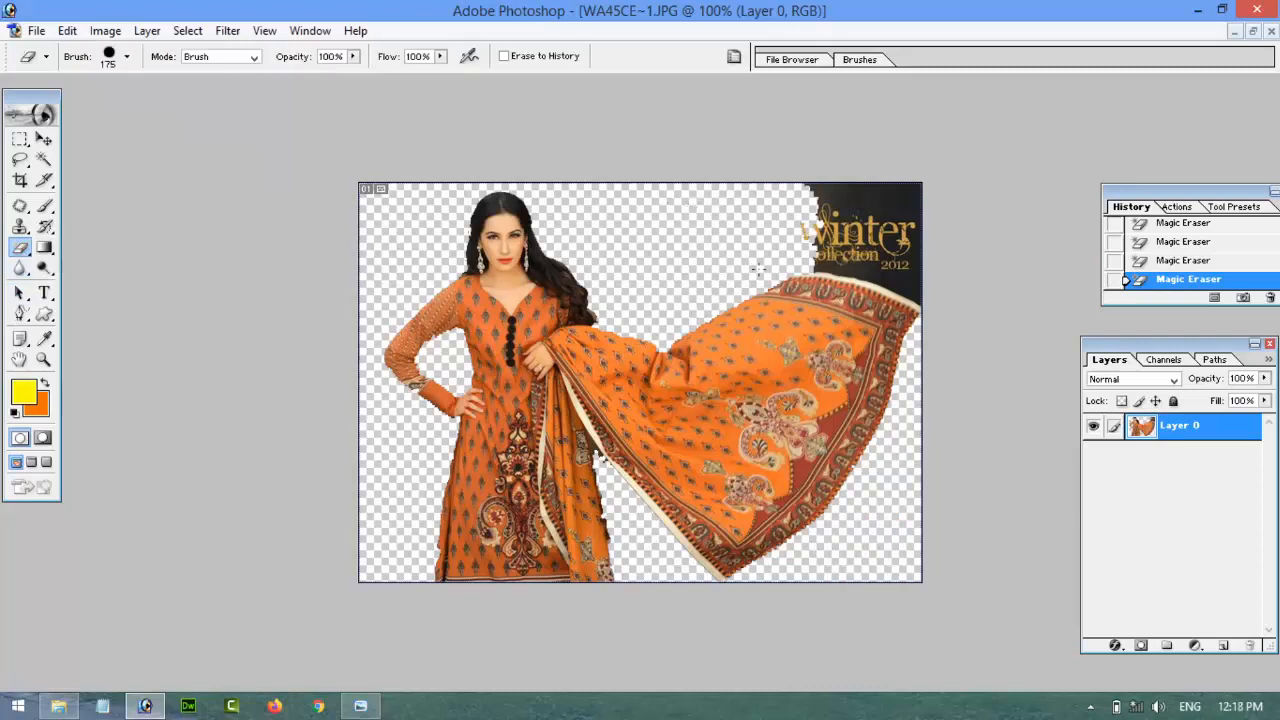
key("bracketleft")
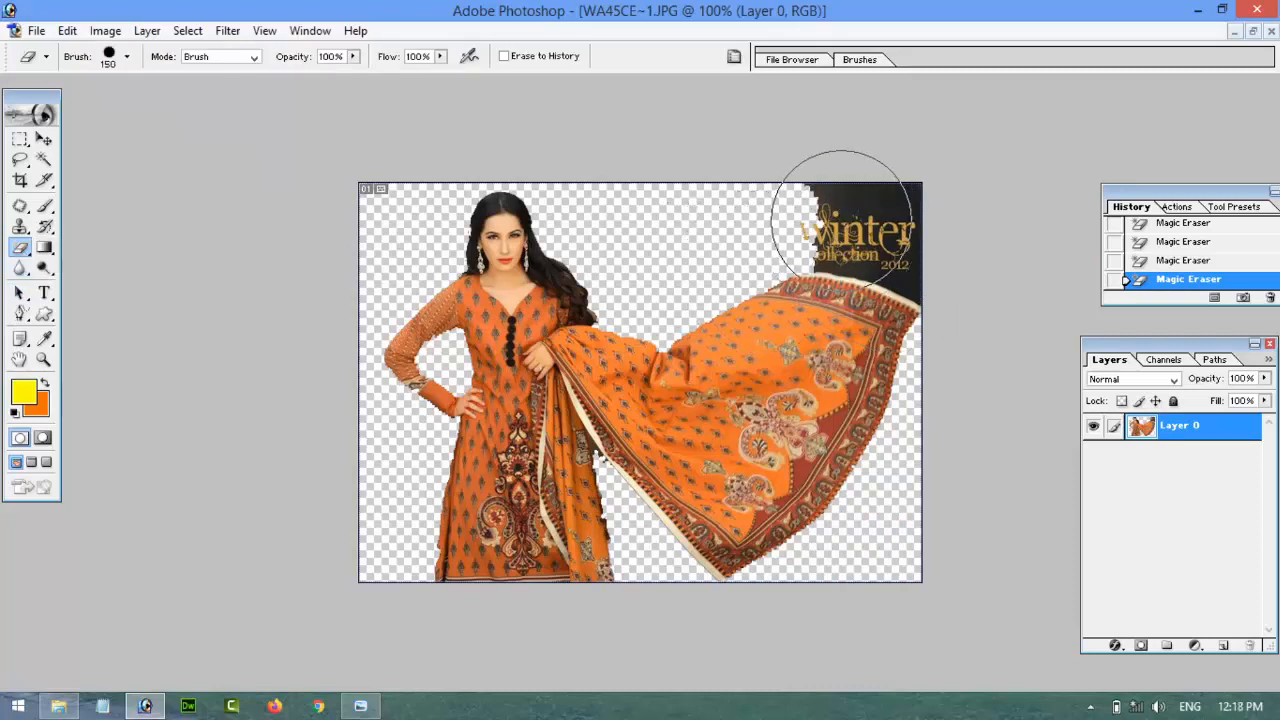
key("bracketleft")
key("bracketleft")
mouse_move(831, 200)
left_mouse_down()
mouse_move(908, 204)
mouse_move(930, 255)
mouse_move(836, 219)
left_mouse_up()
left_click(931, 257)
left_click(927, 254)
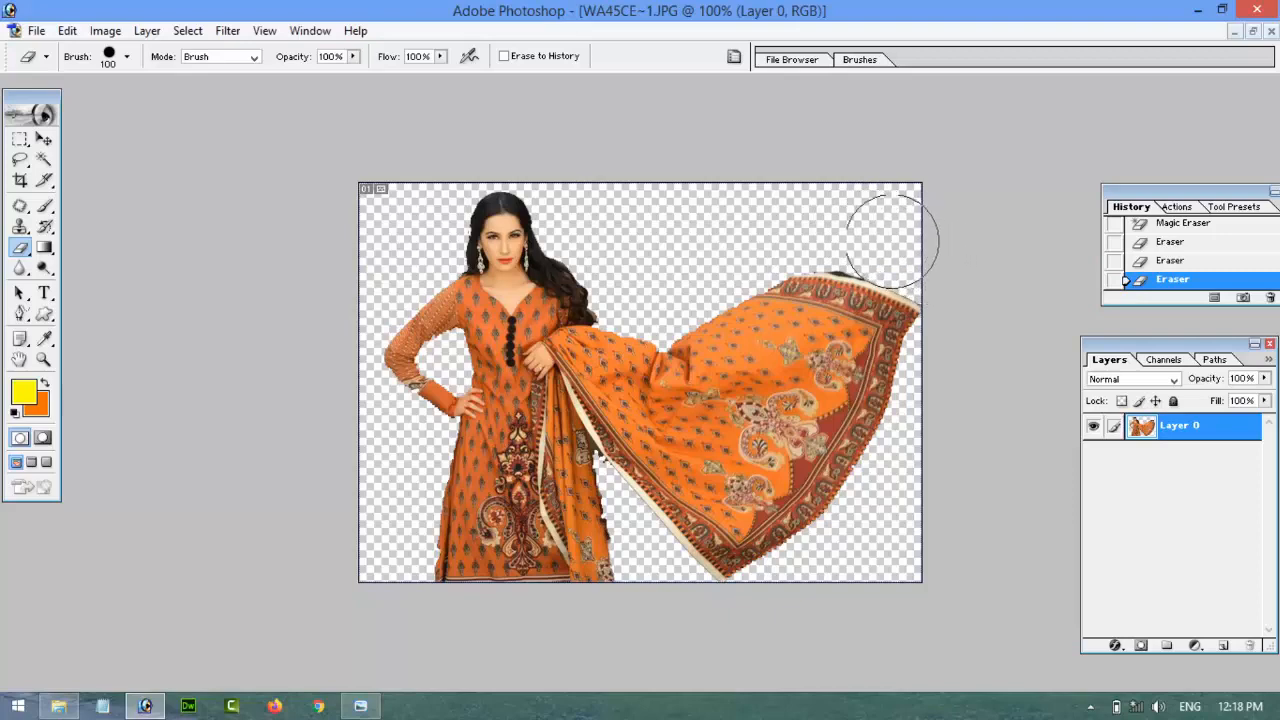
left_click_drag(892, 238, 815, 205)
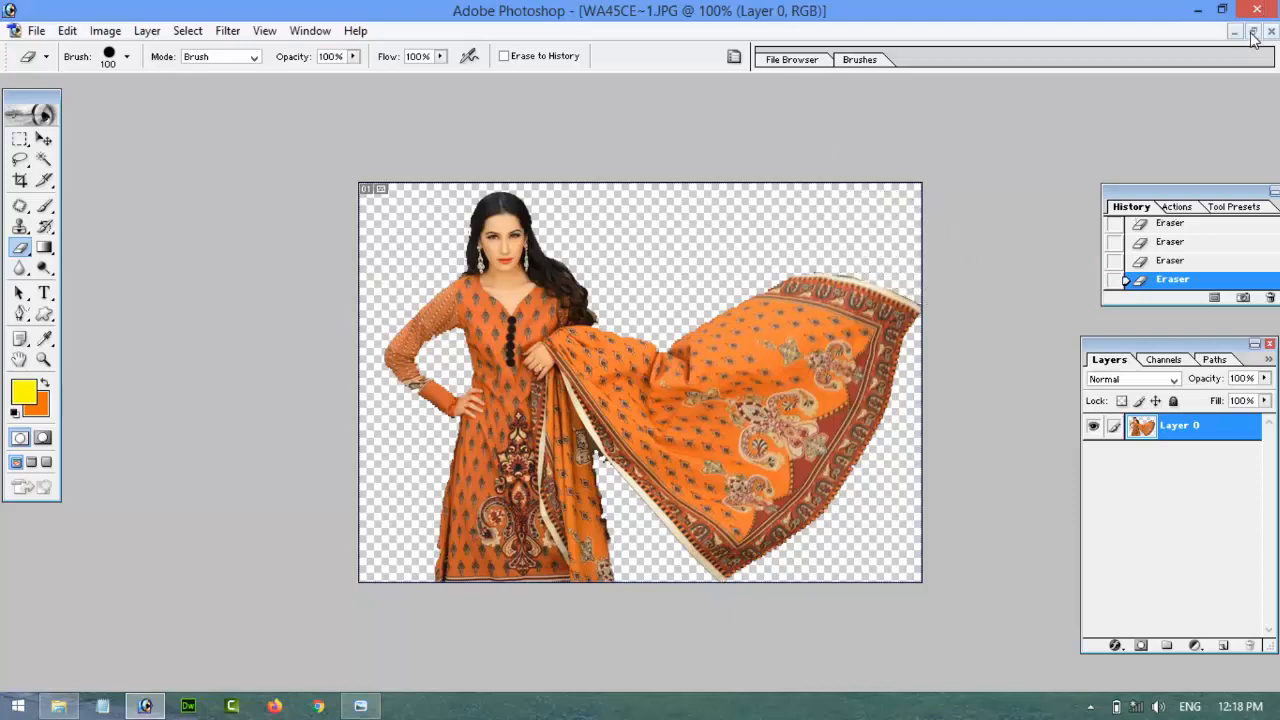
- Copy the cut-out woman in the orange dress to the banner's right end and close WA45CE~1.JPG without saving
left_click(1253, 31)
left_click(44, 139)
left_click_drag(351, 442, 872, 248)
left_click(737, 389)
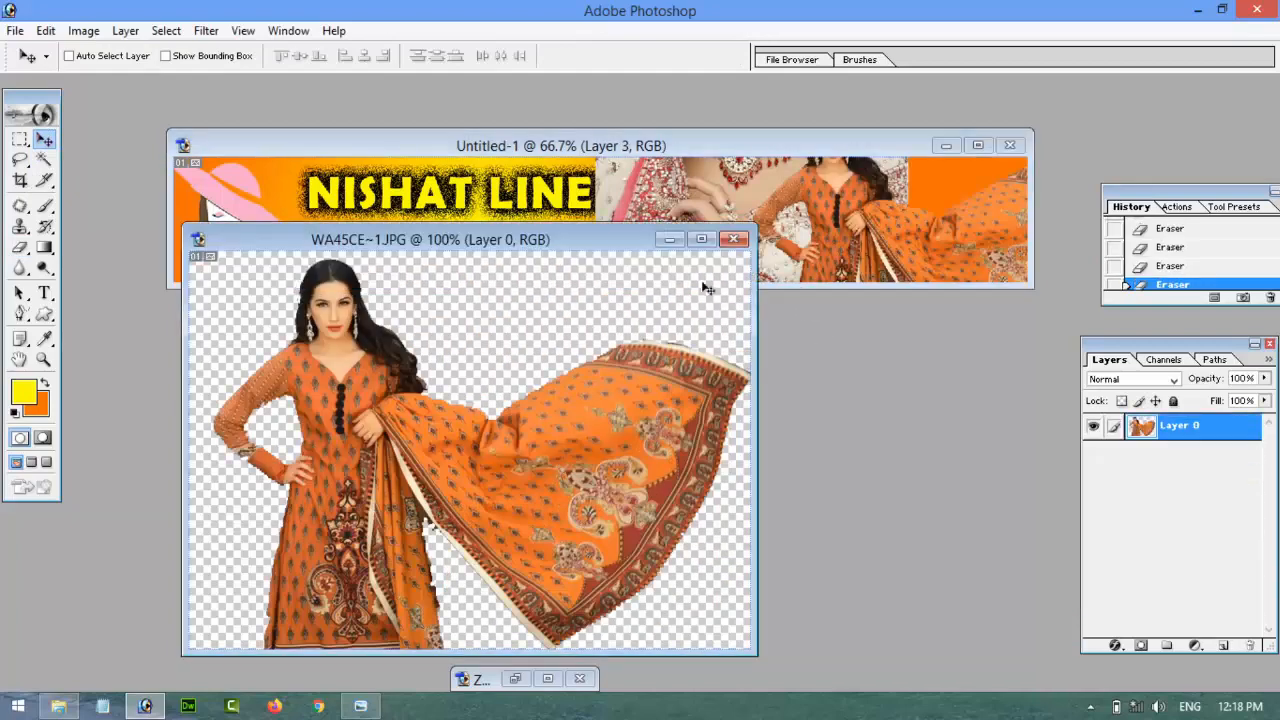
left_click(737, 241)
left_click(643, 278)
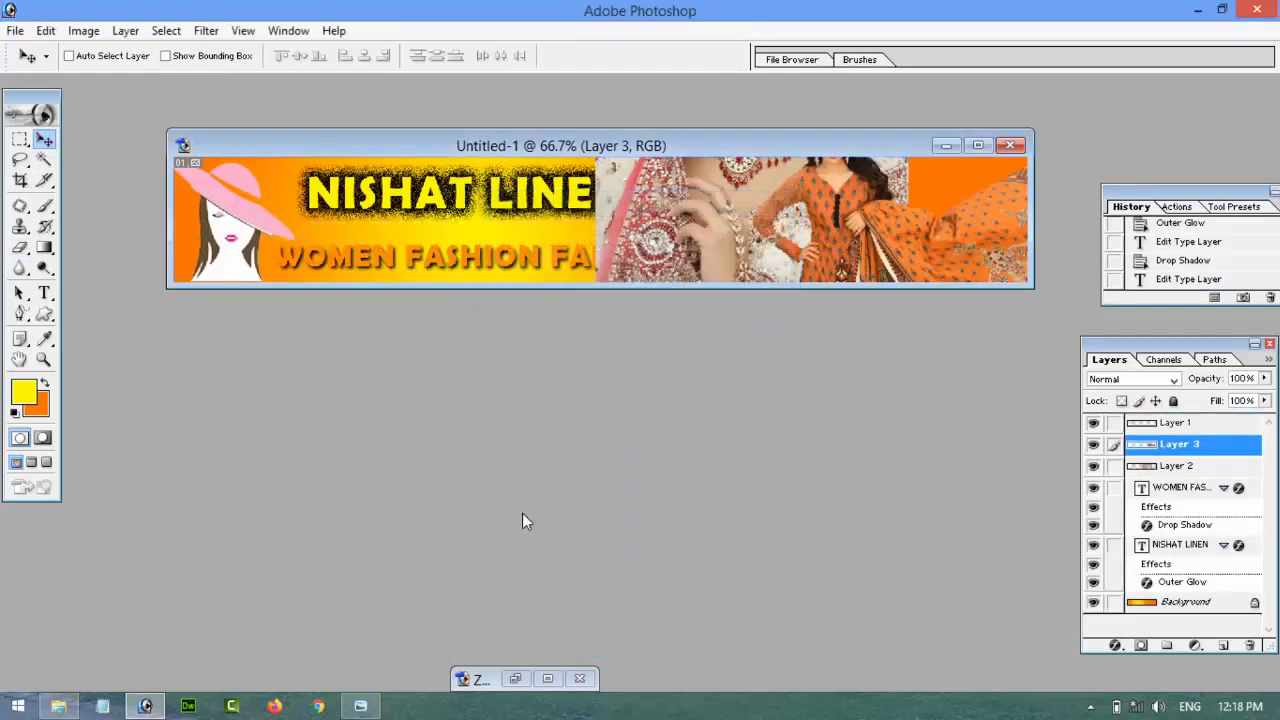
- Maximize ZAINAB~3.JPG and erase the white curtain backdrop and floor around the seated woman with the Magic Eraser at tolerance 40
left_click(558, 679)
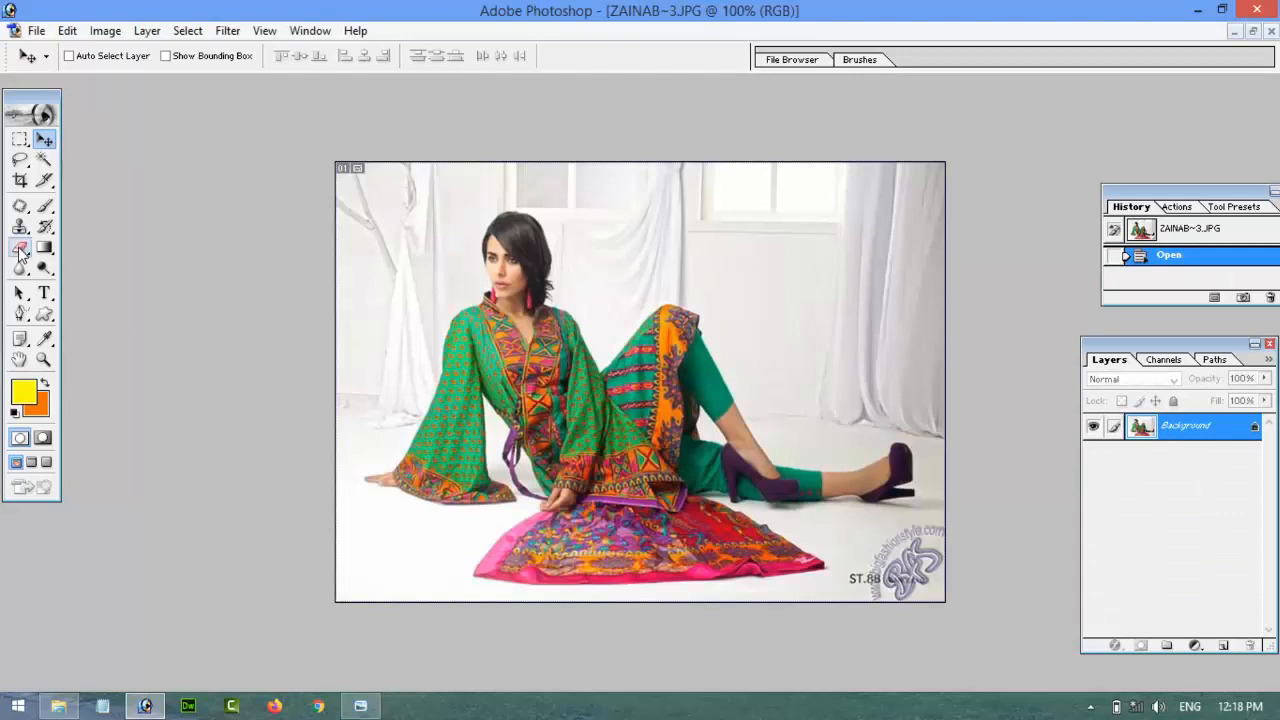
left_click_drag(20, 247, 95, 287)
left_click(388, 329)
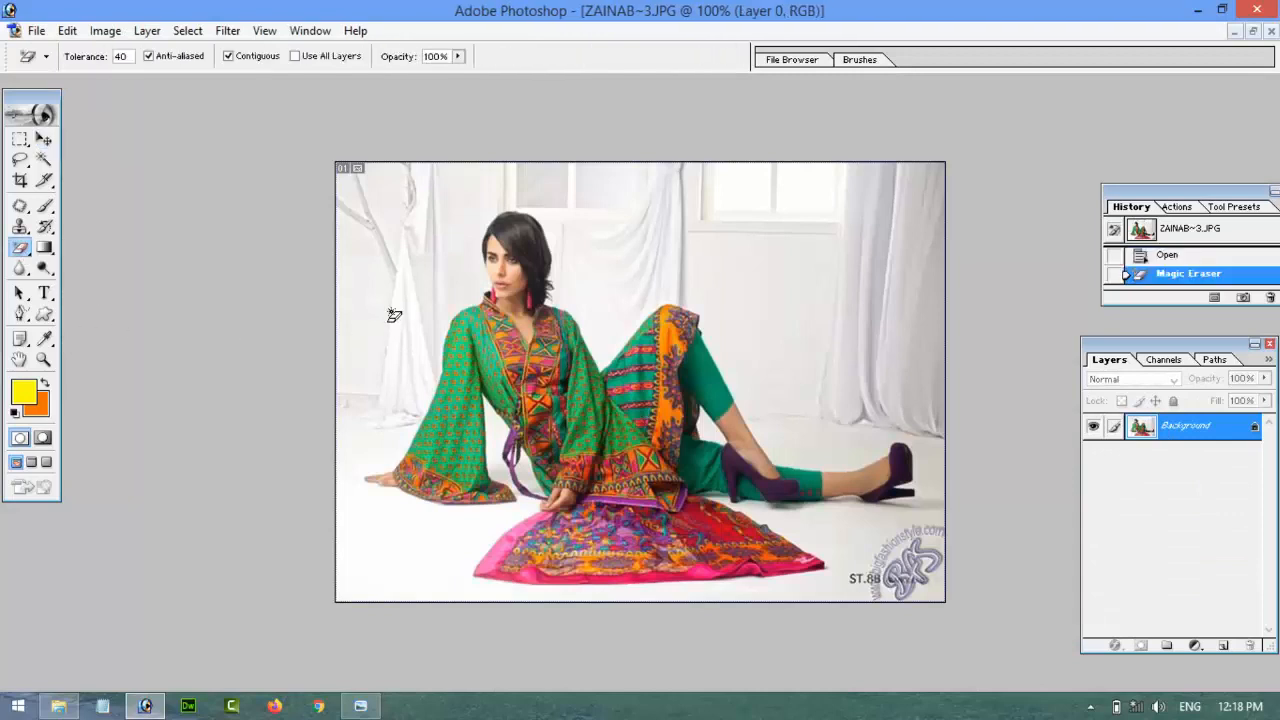
left_click(714, 283)
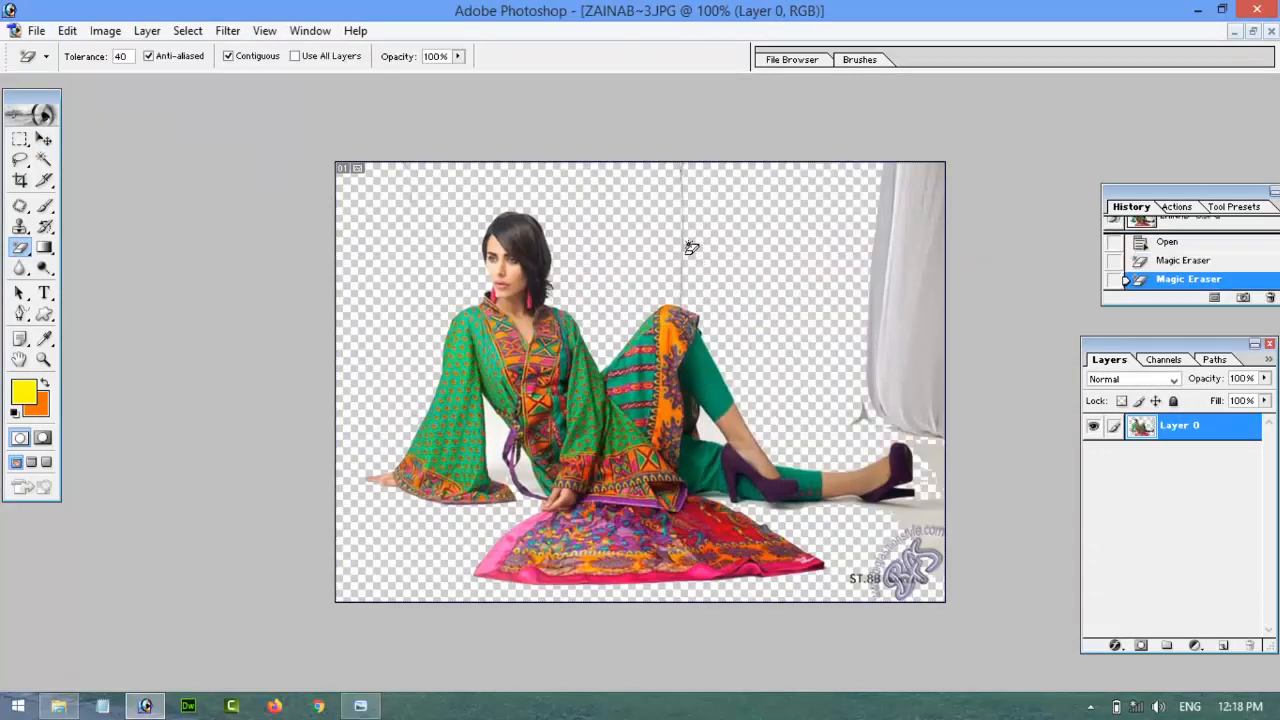
left_click(686, 248)
left_click(875, 279)
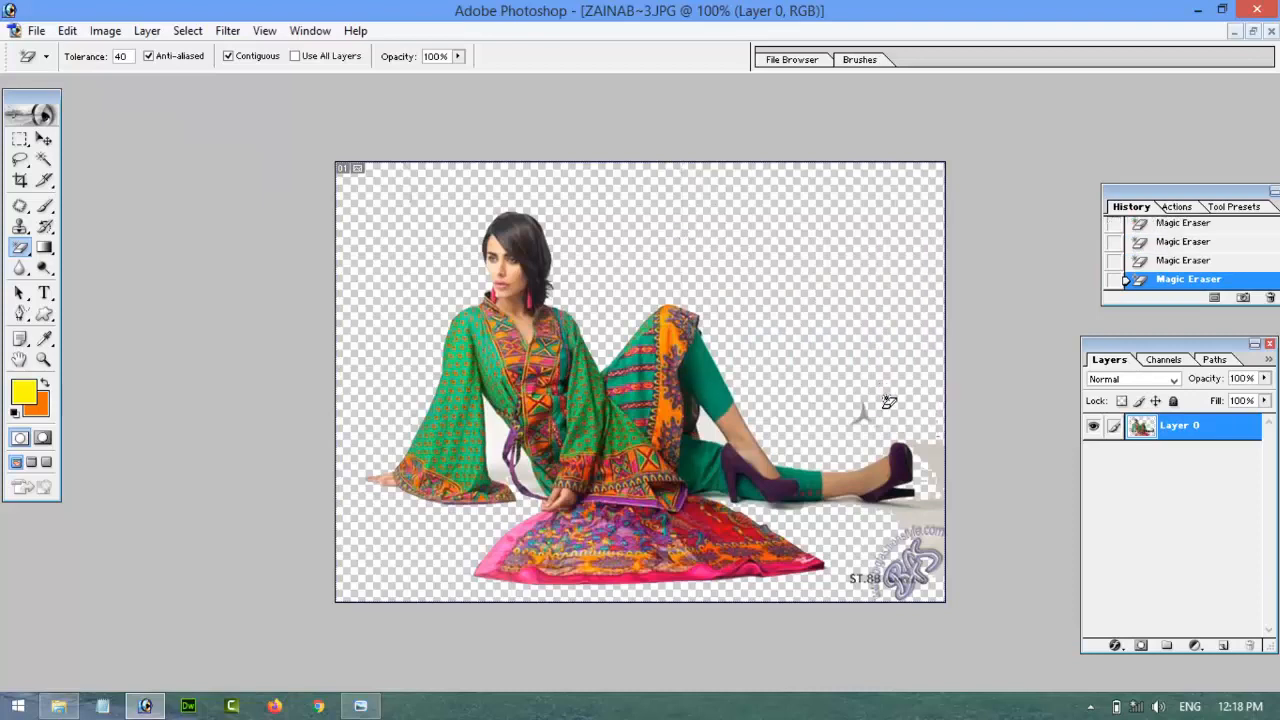
left_click(929, 500)
left_click(929, 503)
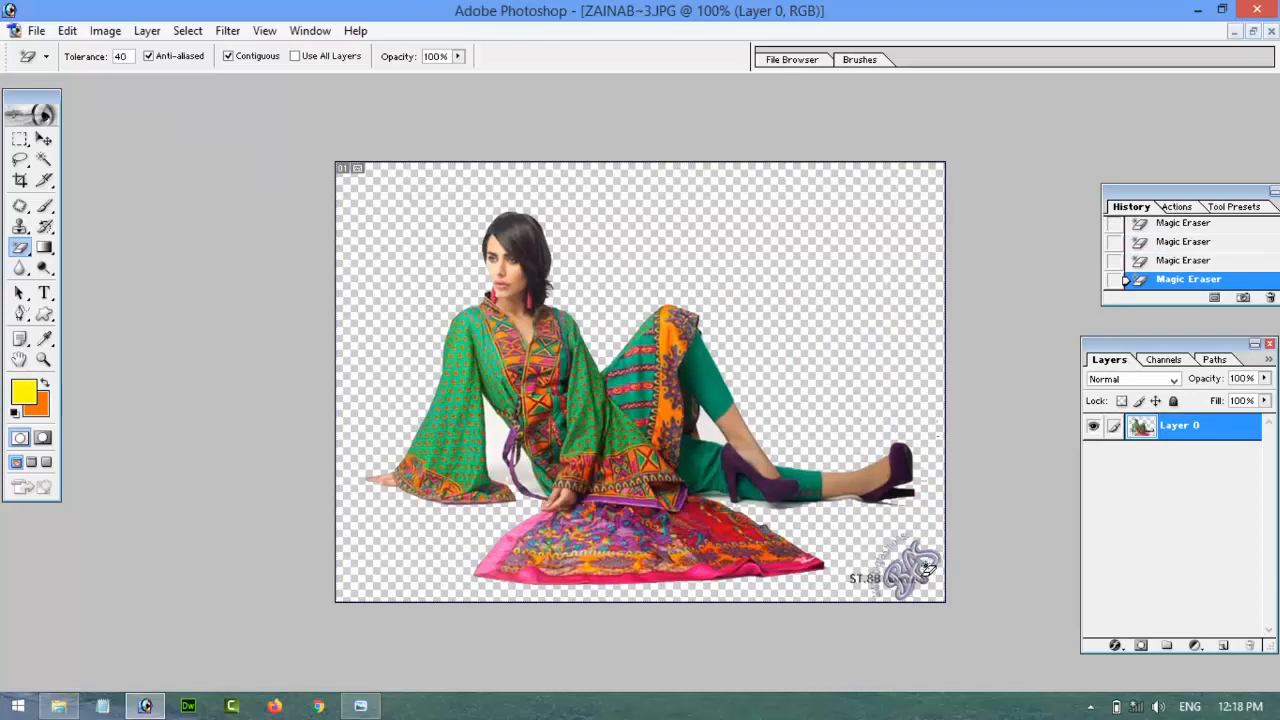
left_click(892, 579)
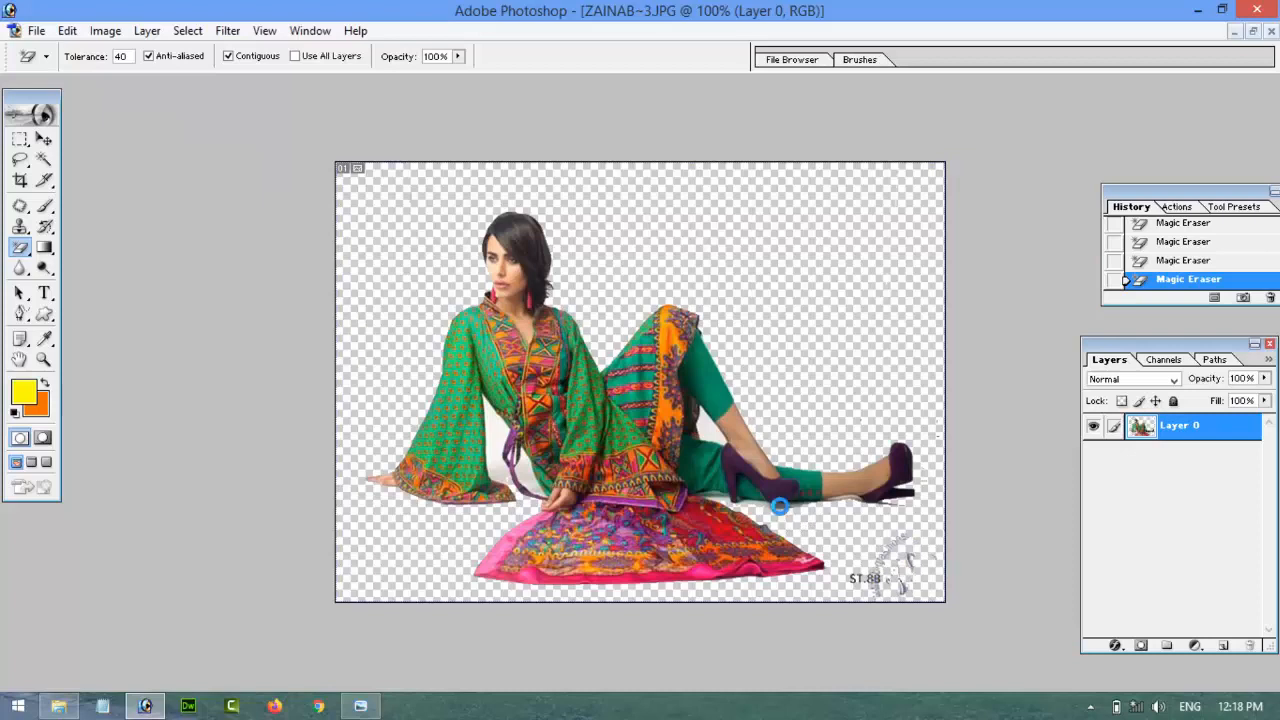
left_click(776, 503)
left_click(772, 515)
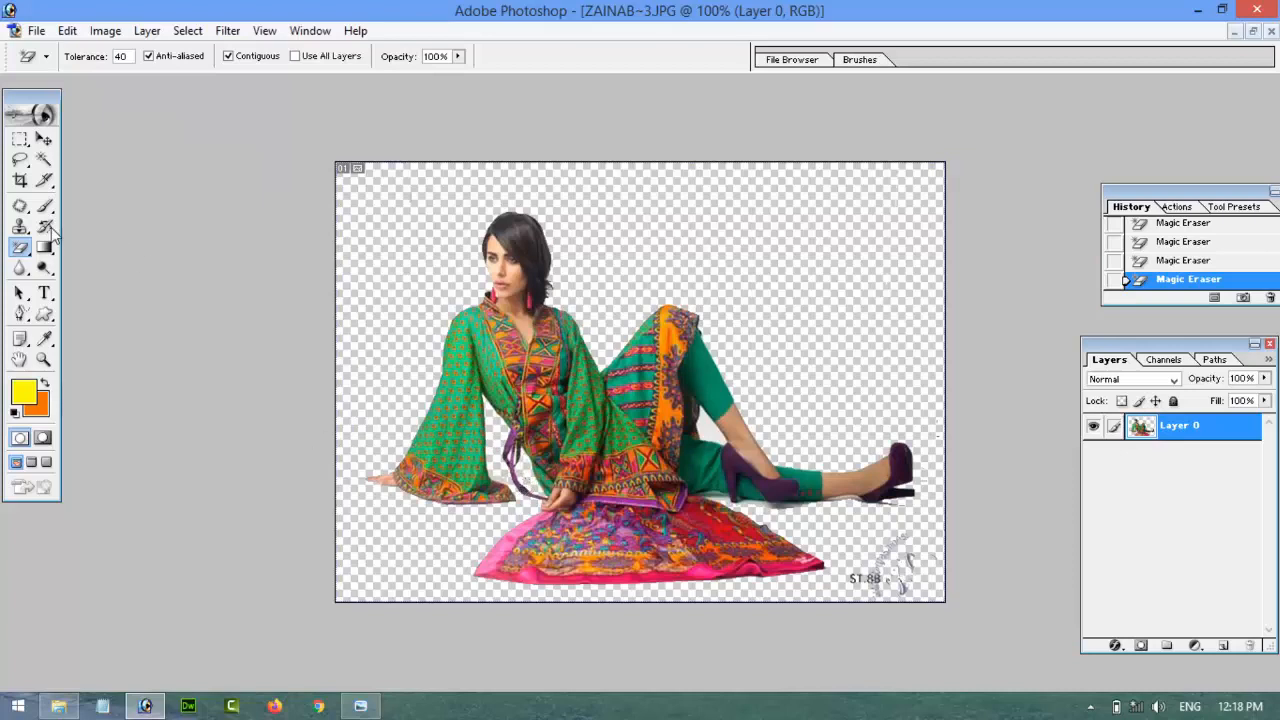
- Erase the leftover watermark and ST.88 lettering beside the pink shawl using the Eraser with a 100 px brush
left_click(20, 247)
left_click(72, 249)
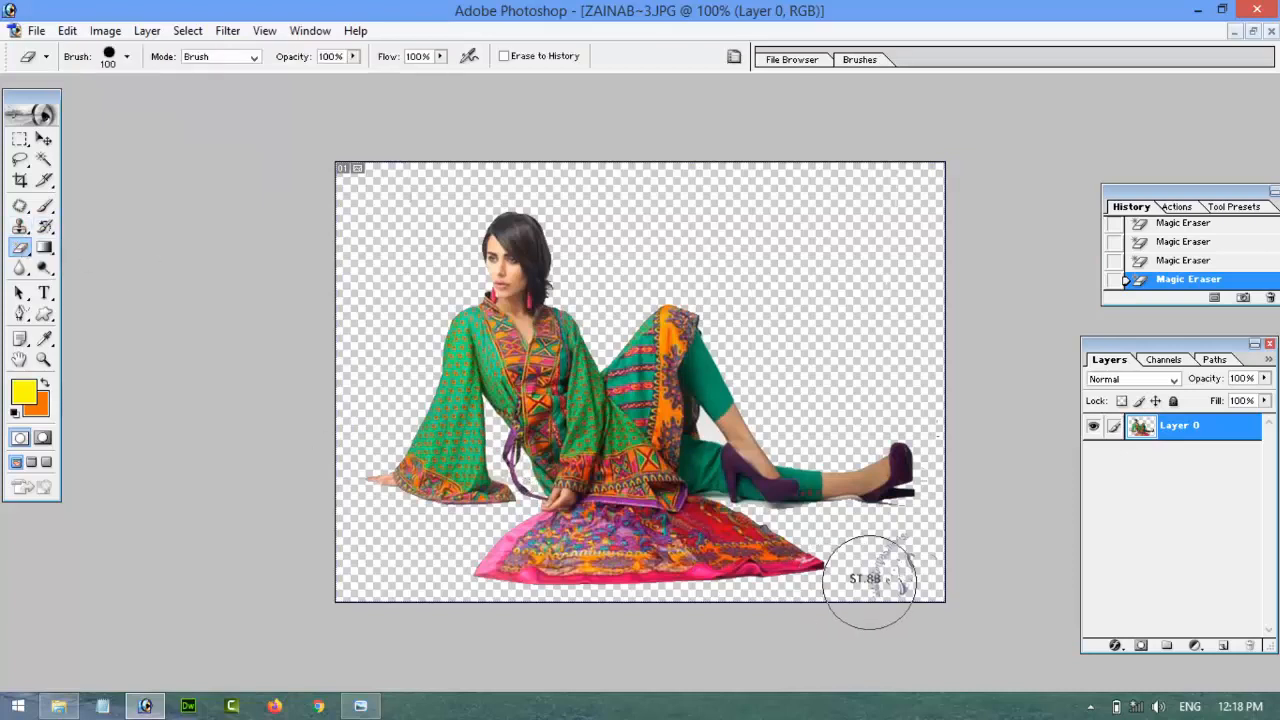
left_click(898, 575)
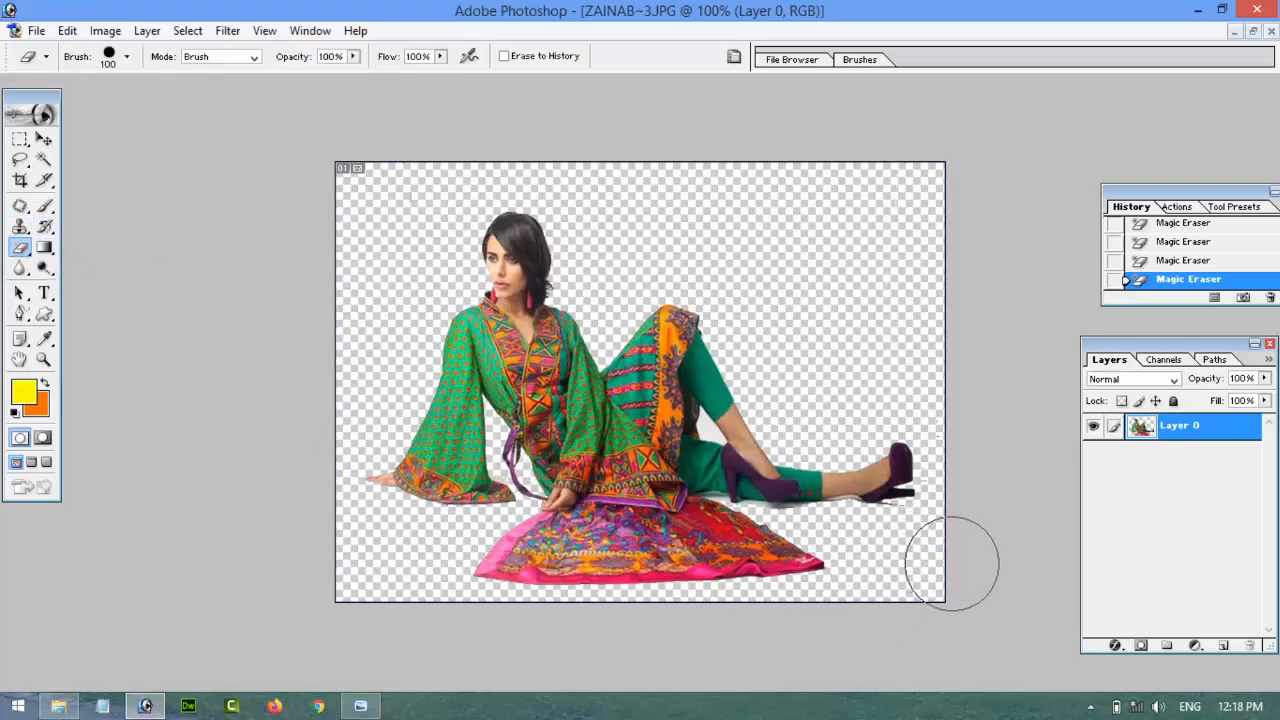
left_click(898, 595)
- Copy the cut-out seated woman into the banner and close ZAINAB~3.JPG without saving
left_click(45, 142)
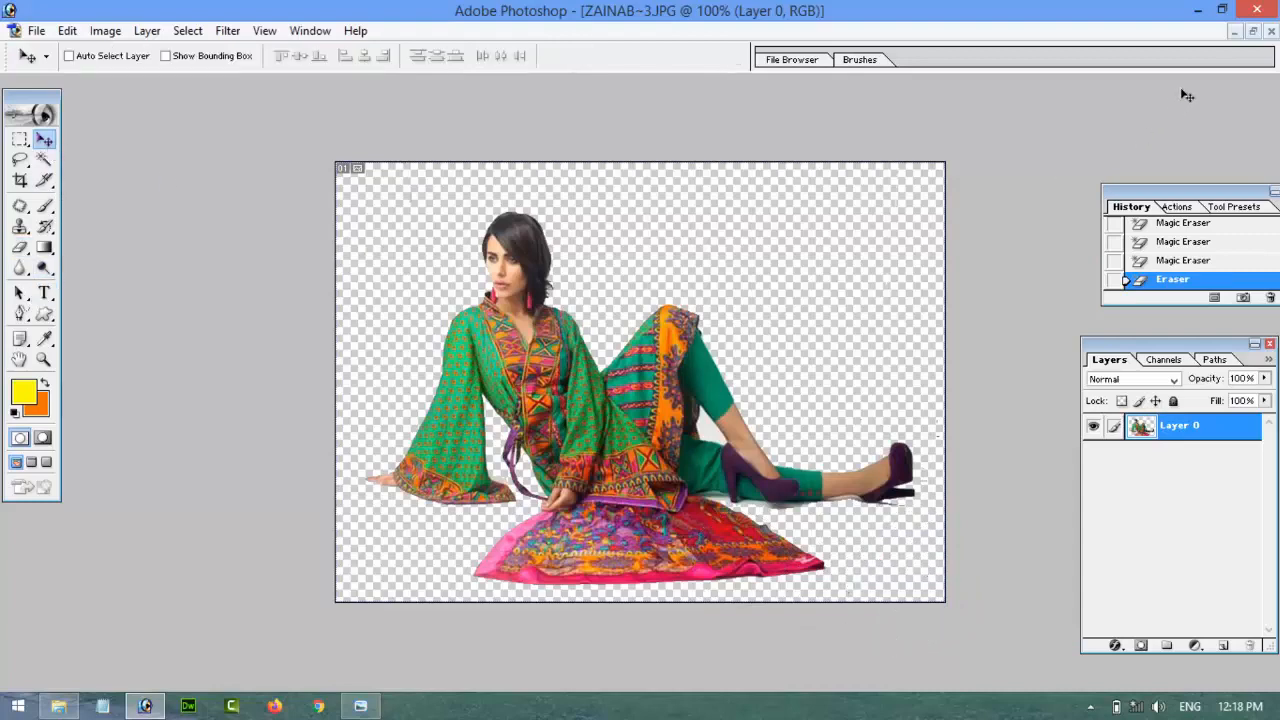
left_click(1252, 32)
left_click_drag(372, 480, 724, 211)
left_click(728, 341)
left_click(728, 341)
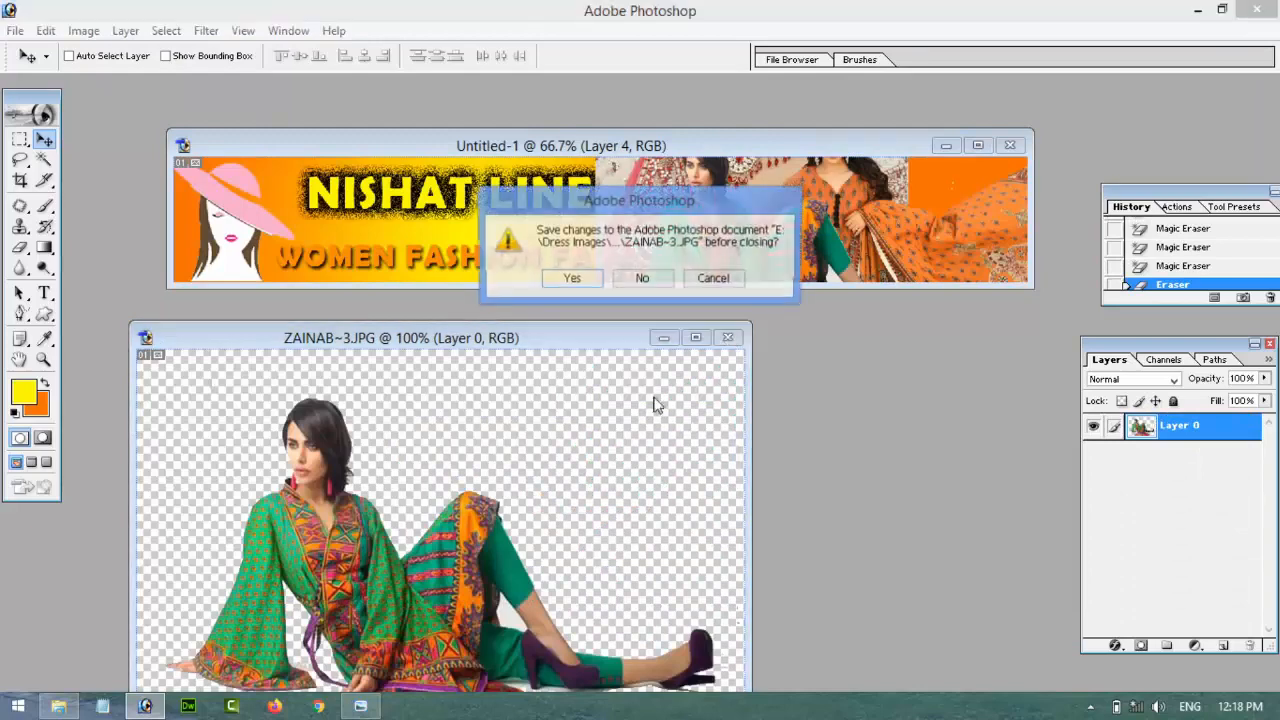
left_click(643, 277)
- Maximize the banner and hide Layer 3 and Layer 2, keeping the hat woman and the seated woman shown
left_click(980, 146)
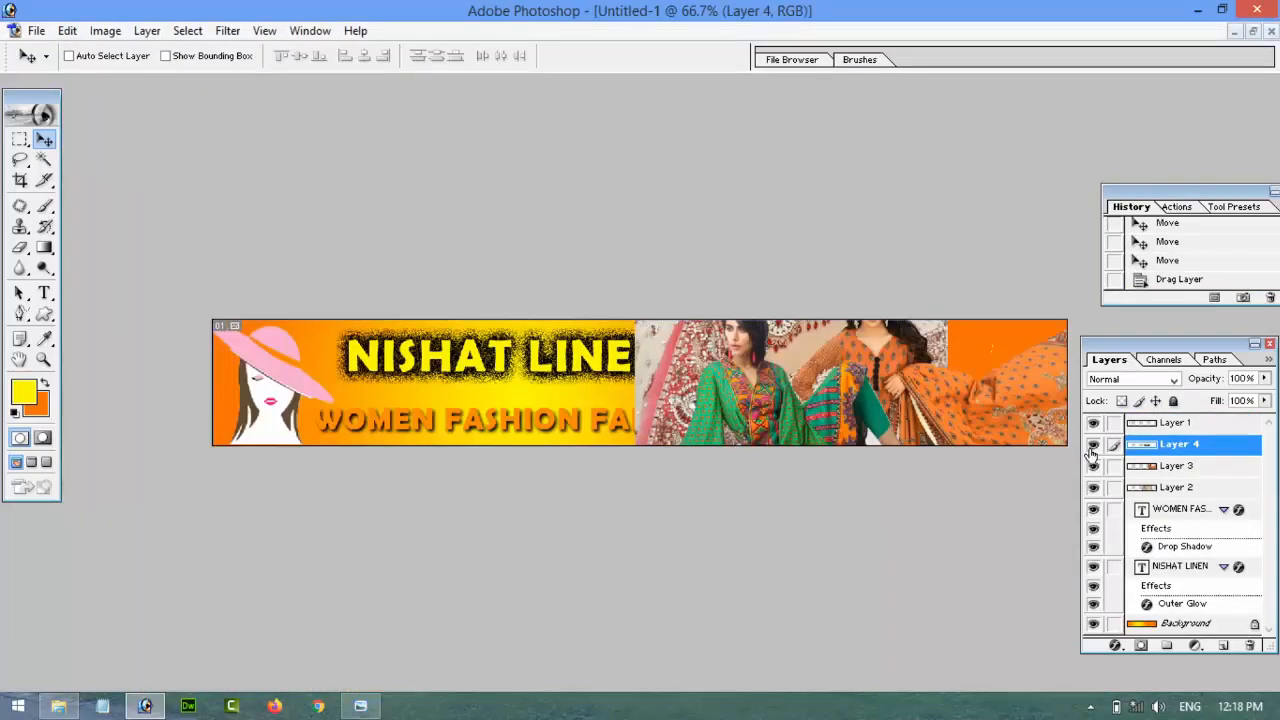
left_click(1093, 423)
left_click(1094, 445)
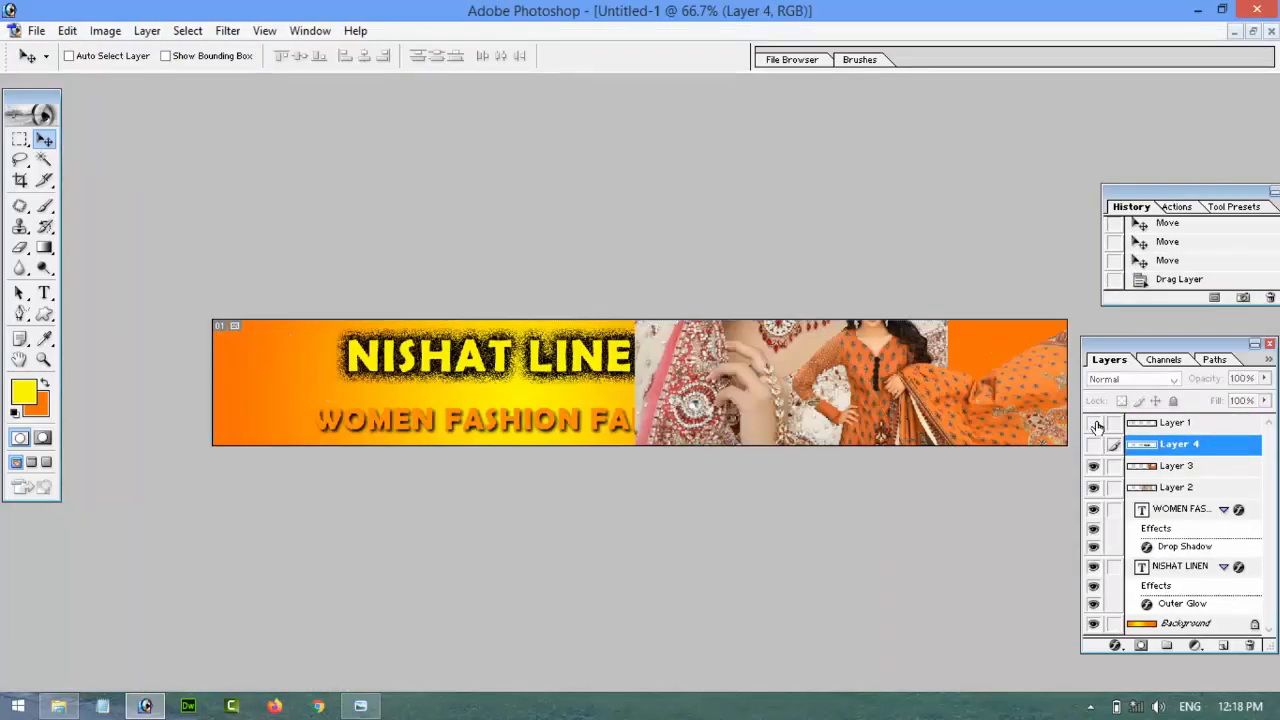
left_click(1094, 423)
left_click(1094, 445)
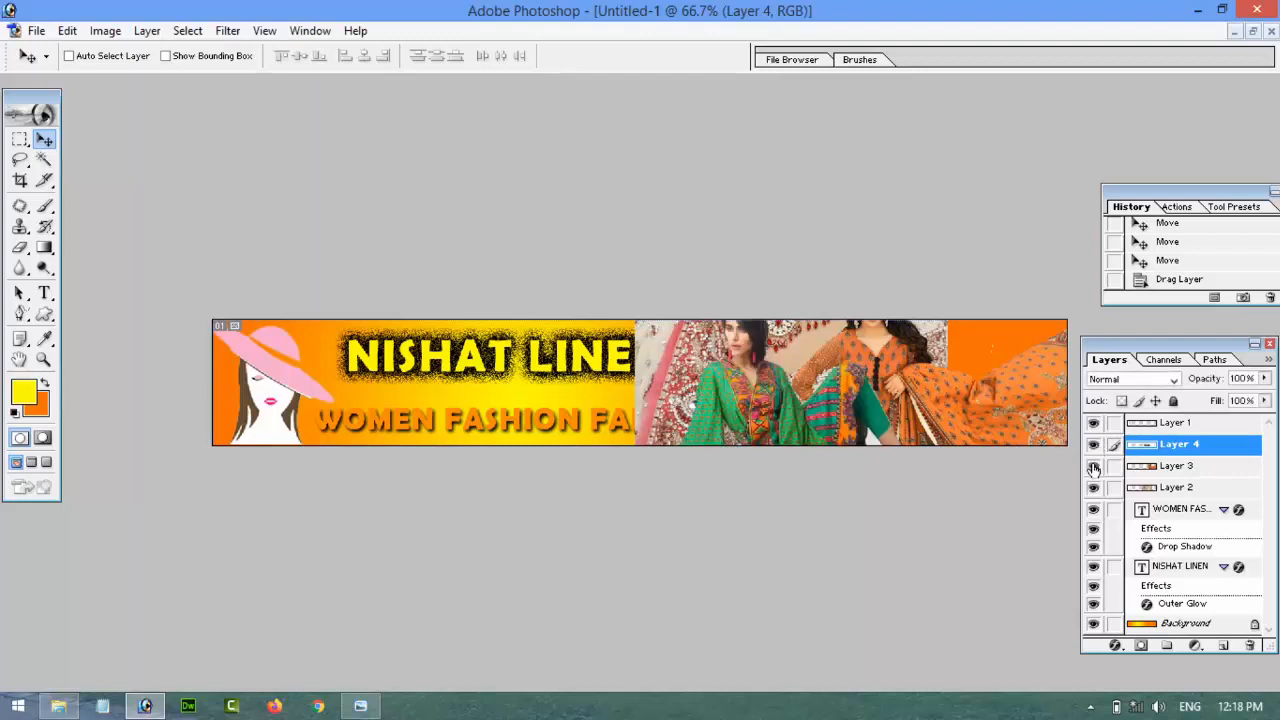
left_click(1093, 466)
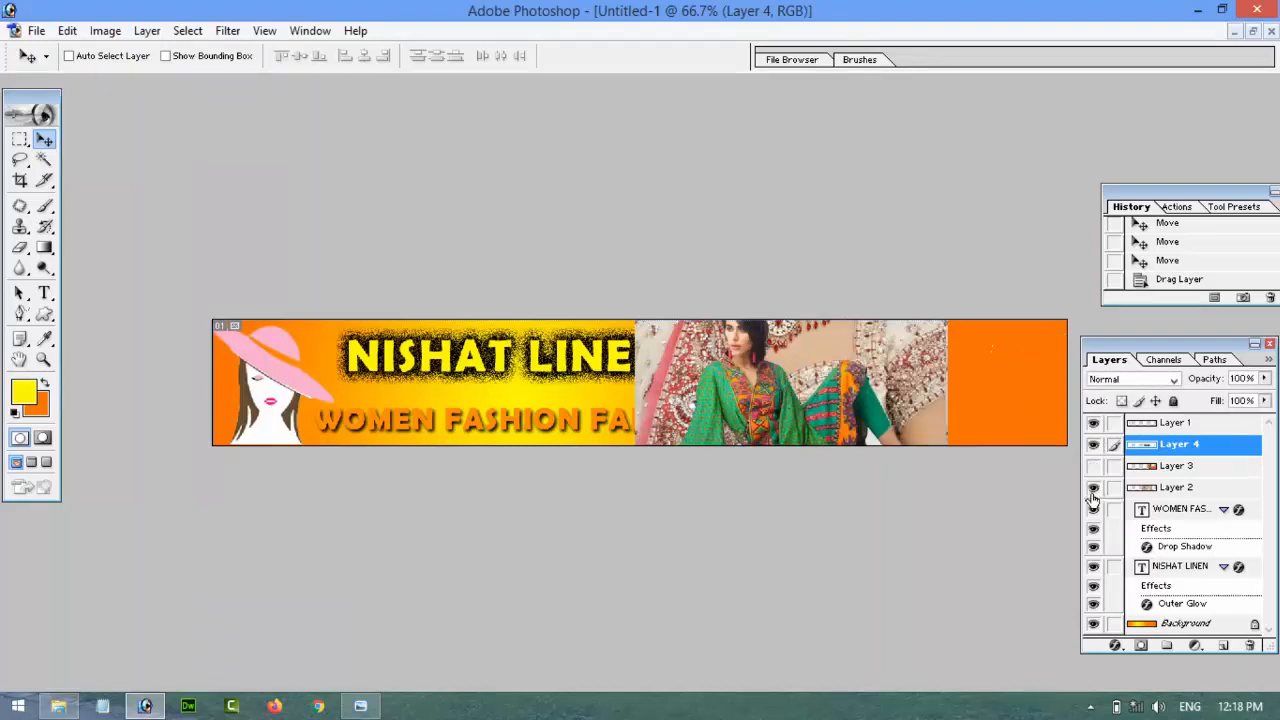
left_click(1093, 487)
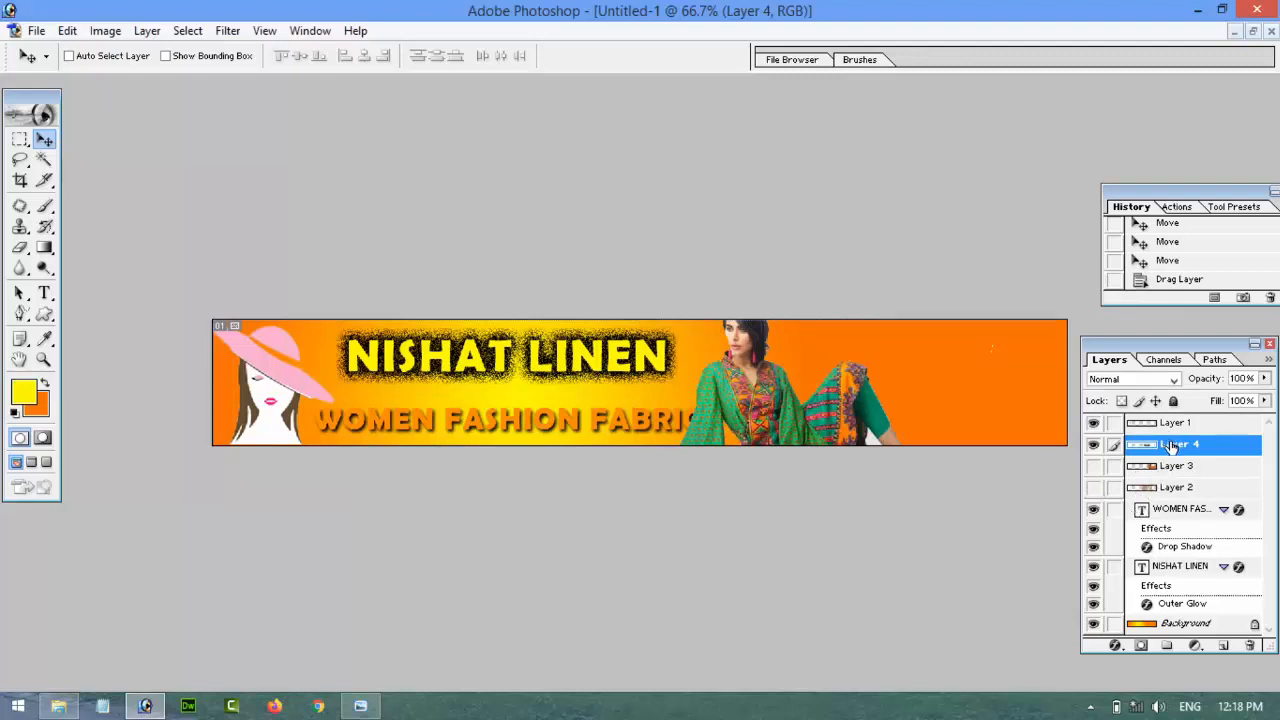
left_click(1095, 428)
left_click(1094, 426)
- Scale down the seated woman on Layer 4 and move her right, clear of the WOMEN FASHION FABRICS text
key("ctrl+t")
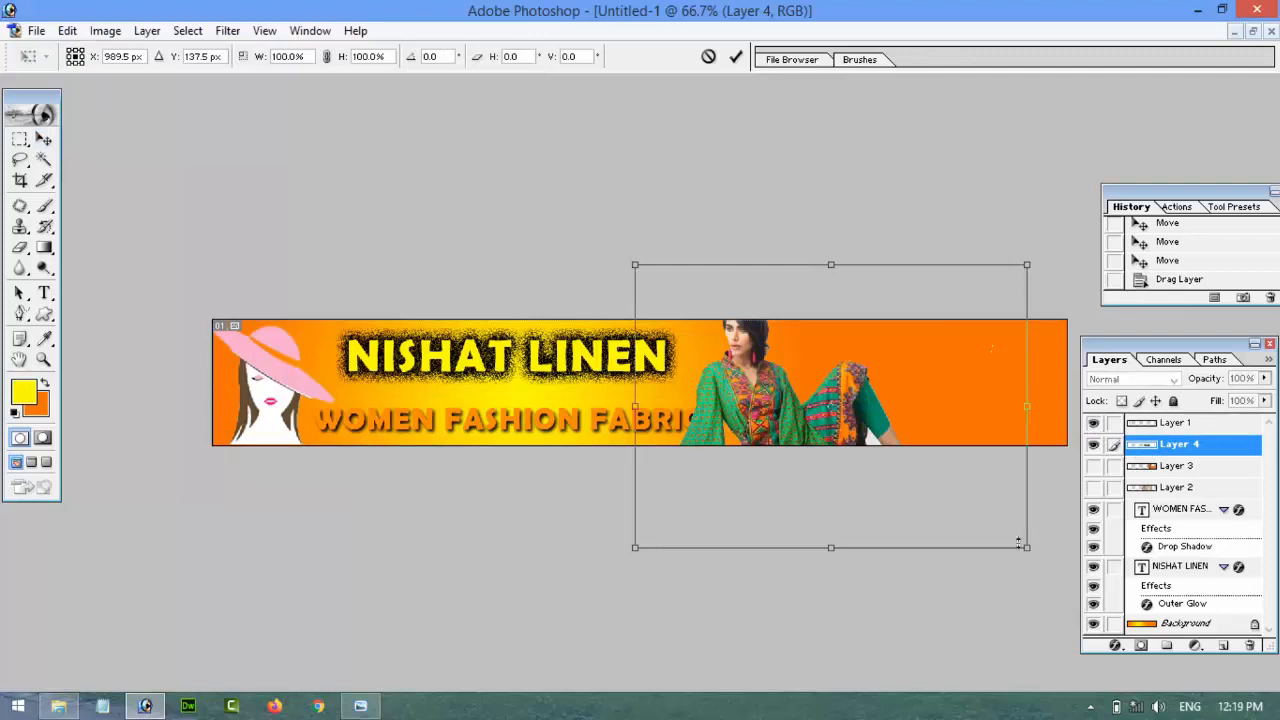
left_click_drag(1025, 549, 922, 474)
key("Return")
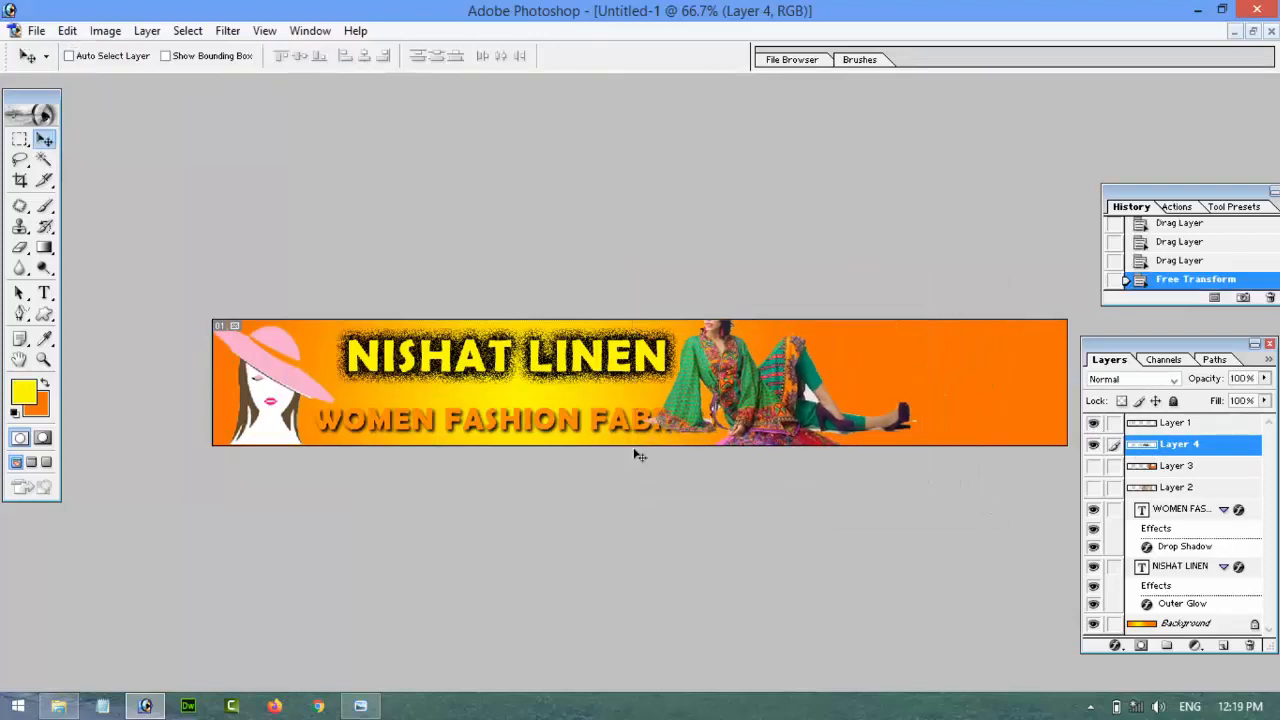
left_click_drag(728, 405, 804, 407)
- Shrink the seated woman to 86.6% width and 67.0% height so her whole figure fits inside the banner
key("ctrl+t")
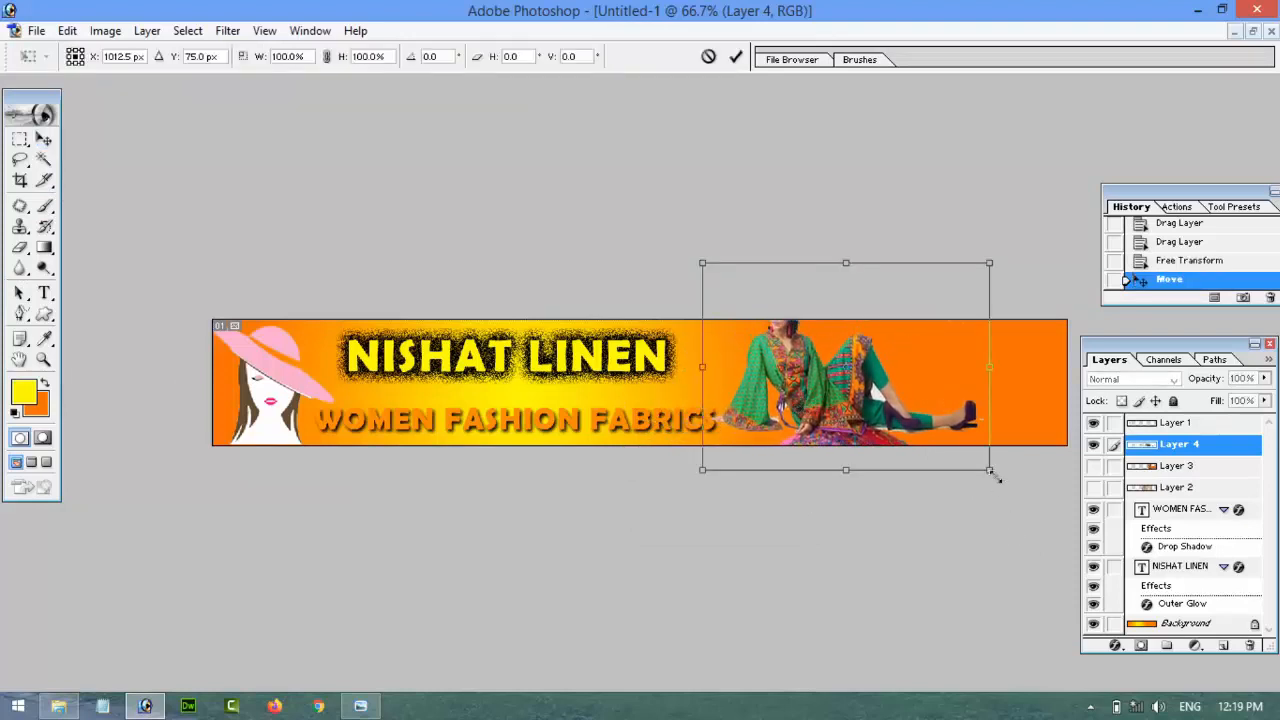
left_click_drag(989, 467, 970, 451)
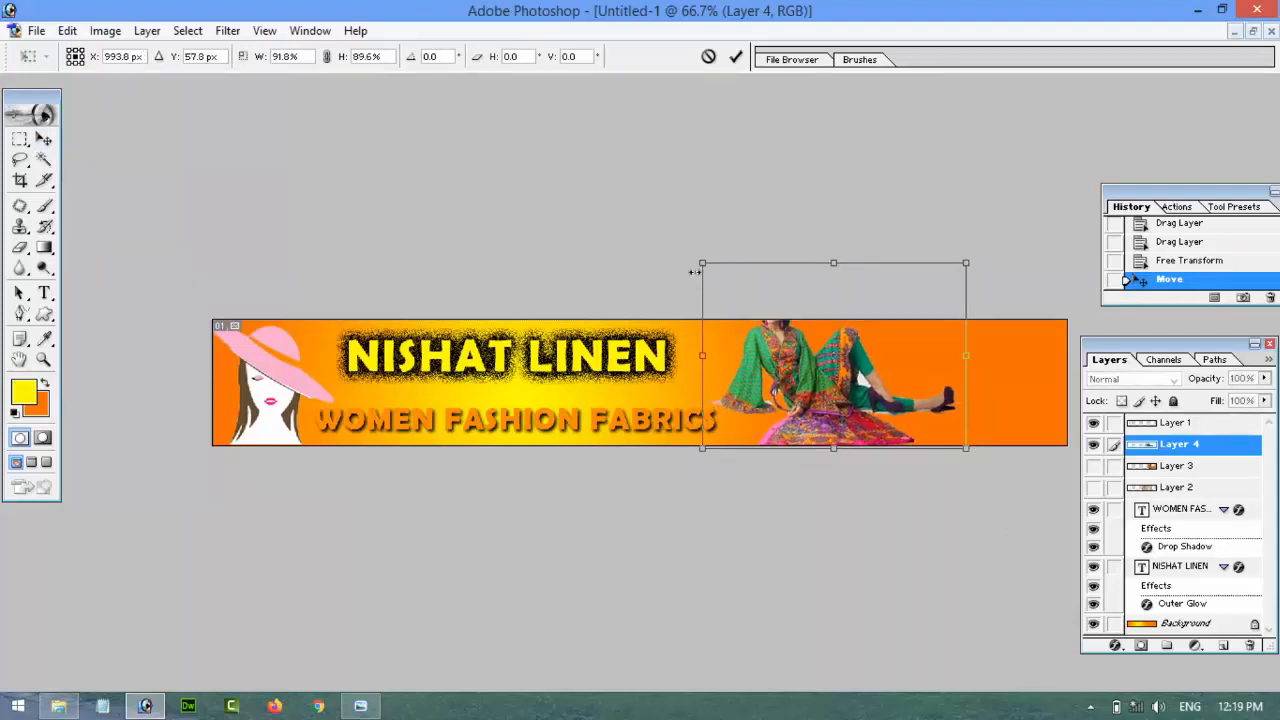
left_click_drag(702, 266, 714, 311)
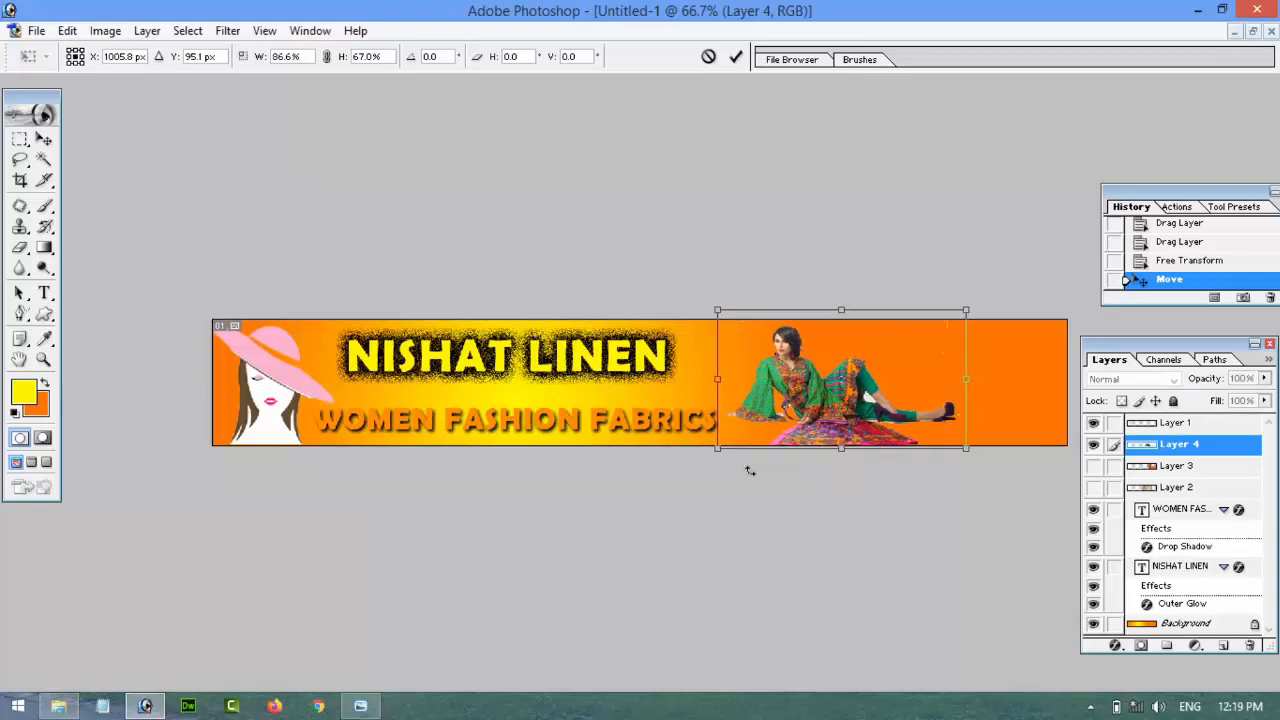
key("Return")
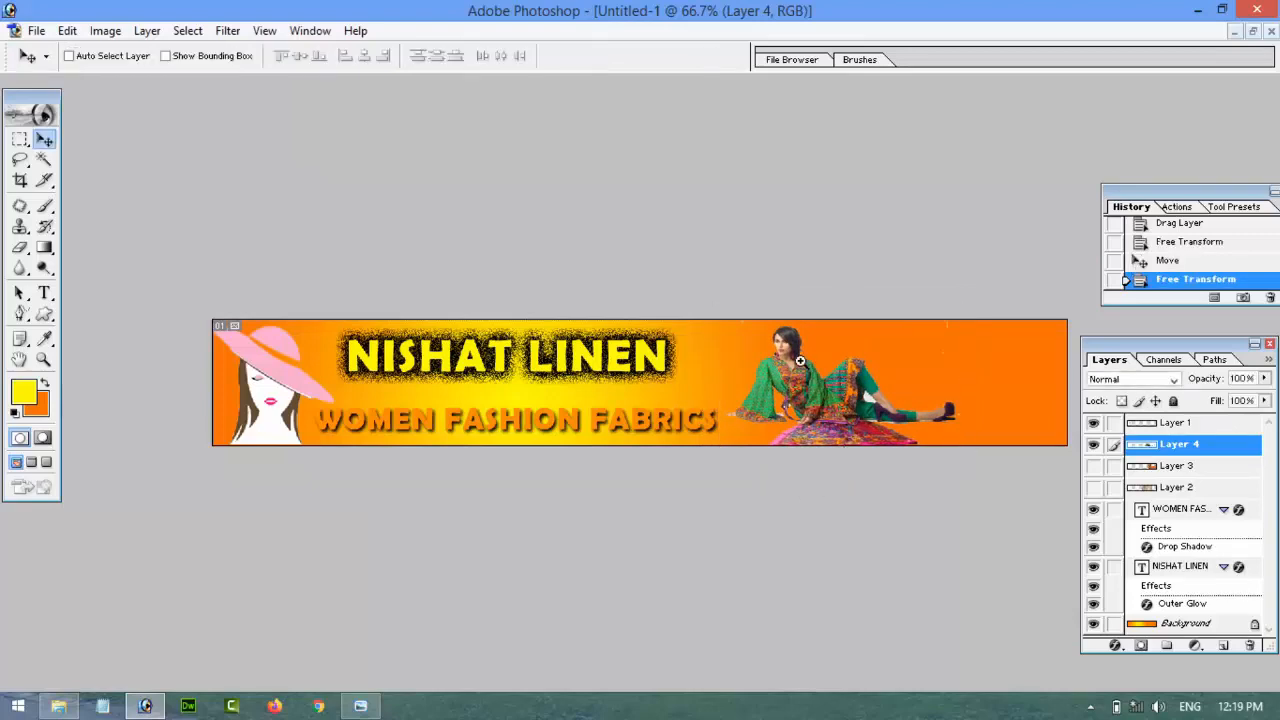
- Erase the white remnants between the seated woman's legs and under her shoes with the Magic Eraser
left_click_drag(800, 360, 900, 428)
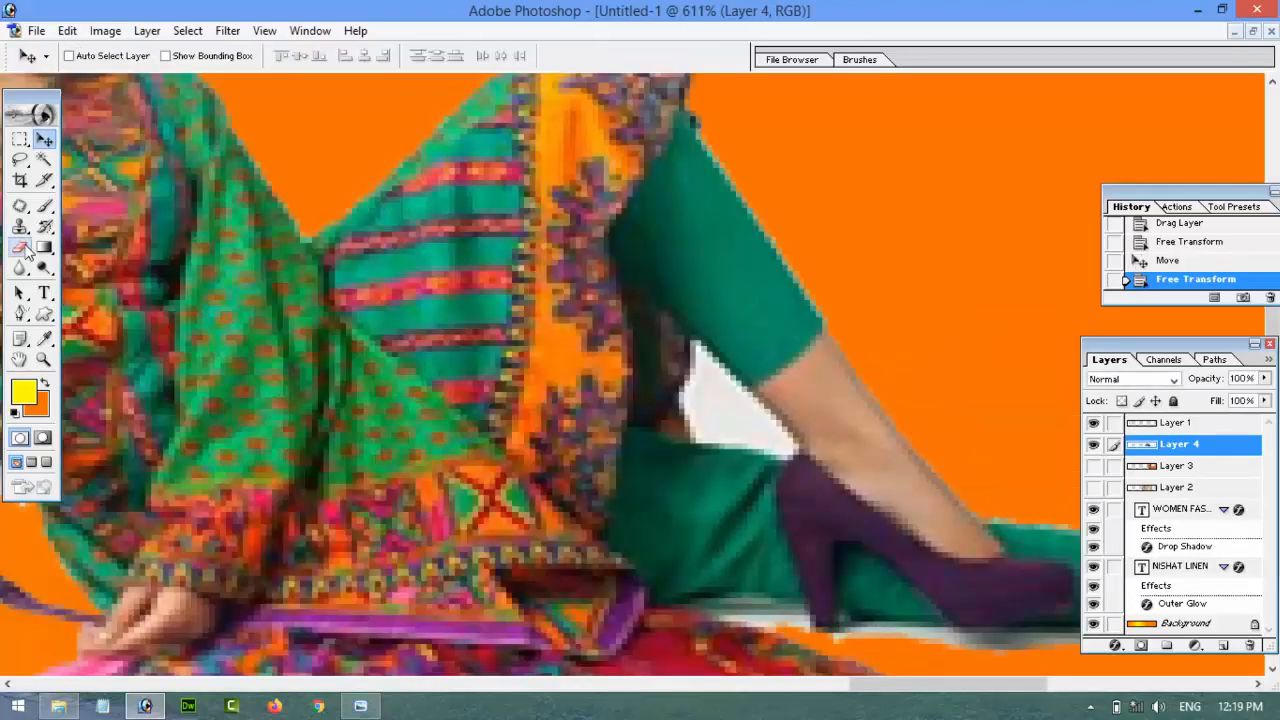
left_click_drag(20, 247, 104, 268)
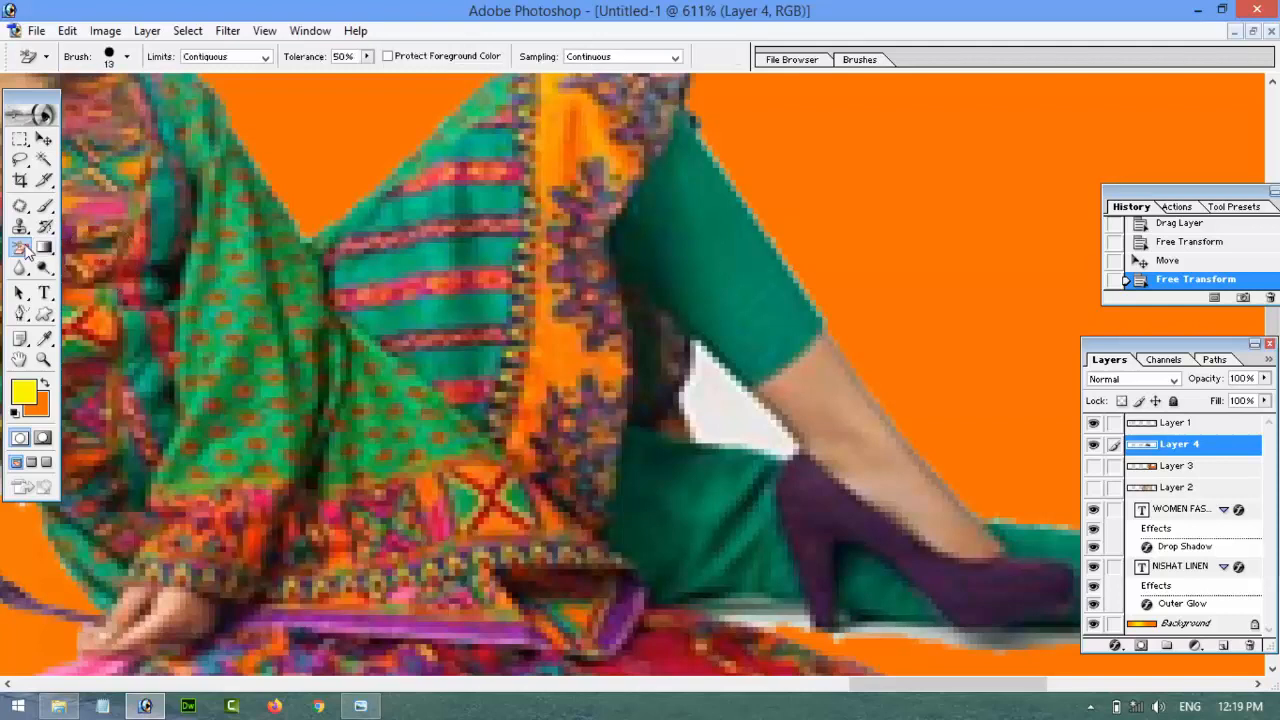
left_click_drag(20, 250, 83, 288)
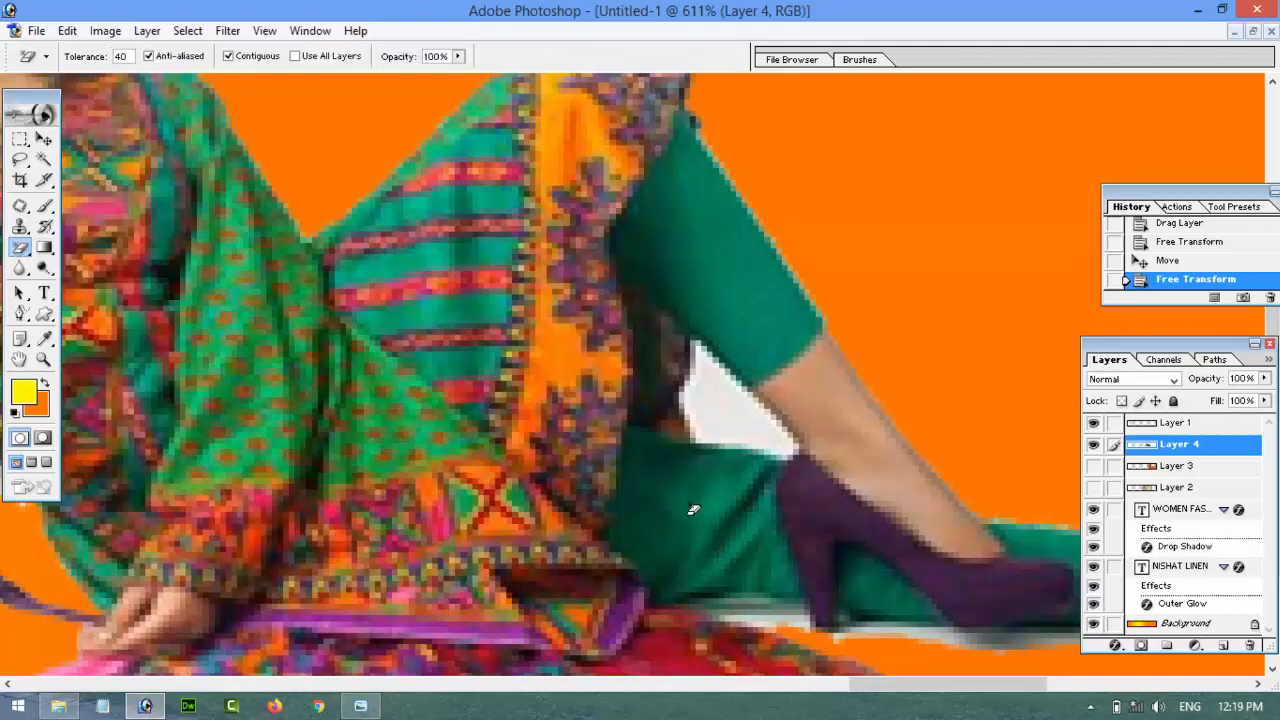
left_click(732, 418)
left_click(808, 627)
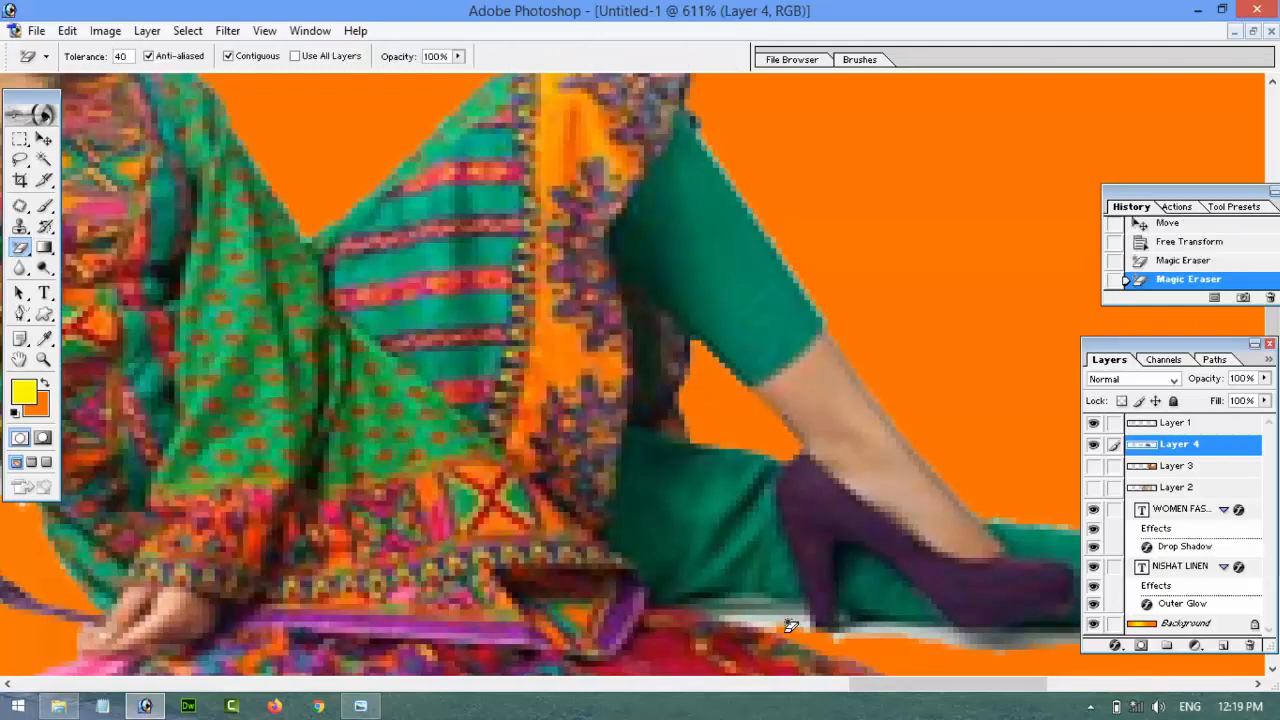
left_click(864, 634)
left_click(1001, 644)
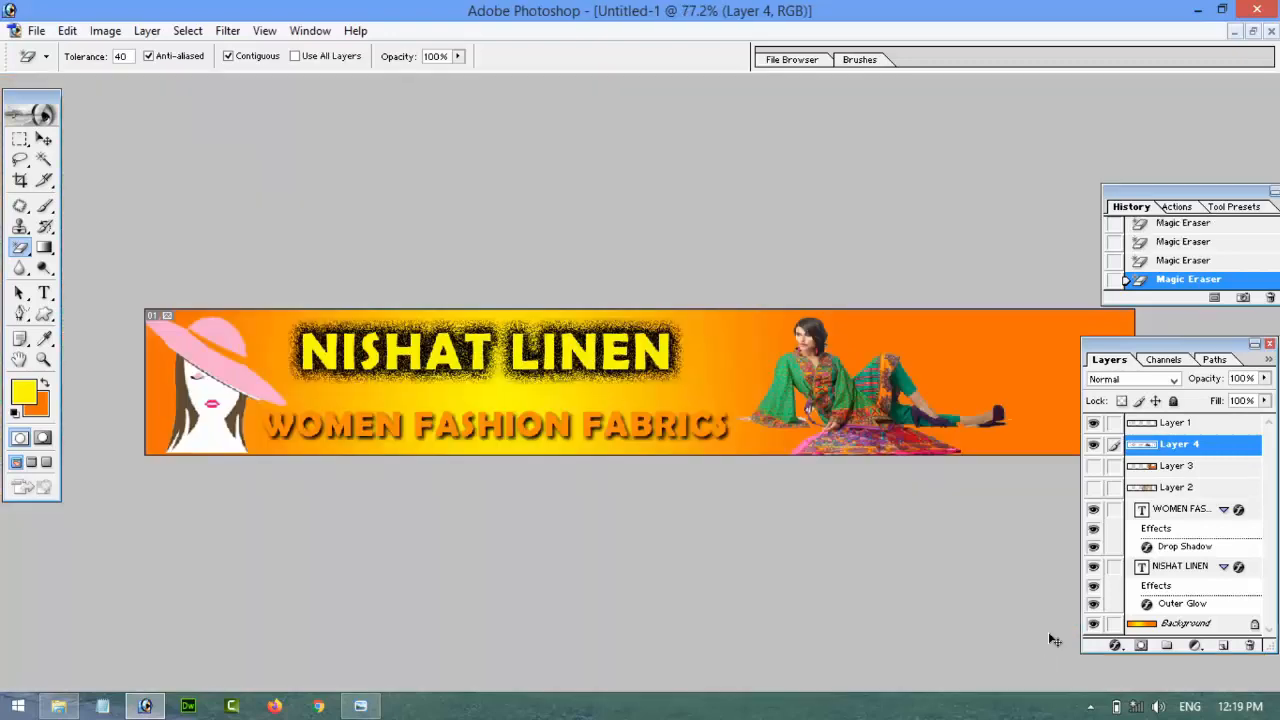
key("ctrl+0")
- Shift the seated woman left, placing Layer 4 beneath the text layers and just above the Background, and show Layer 3 again
left_click(43, 140)
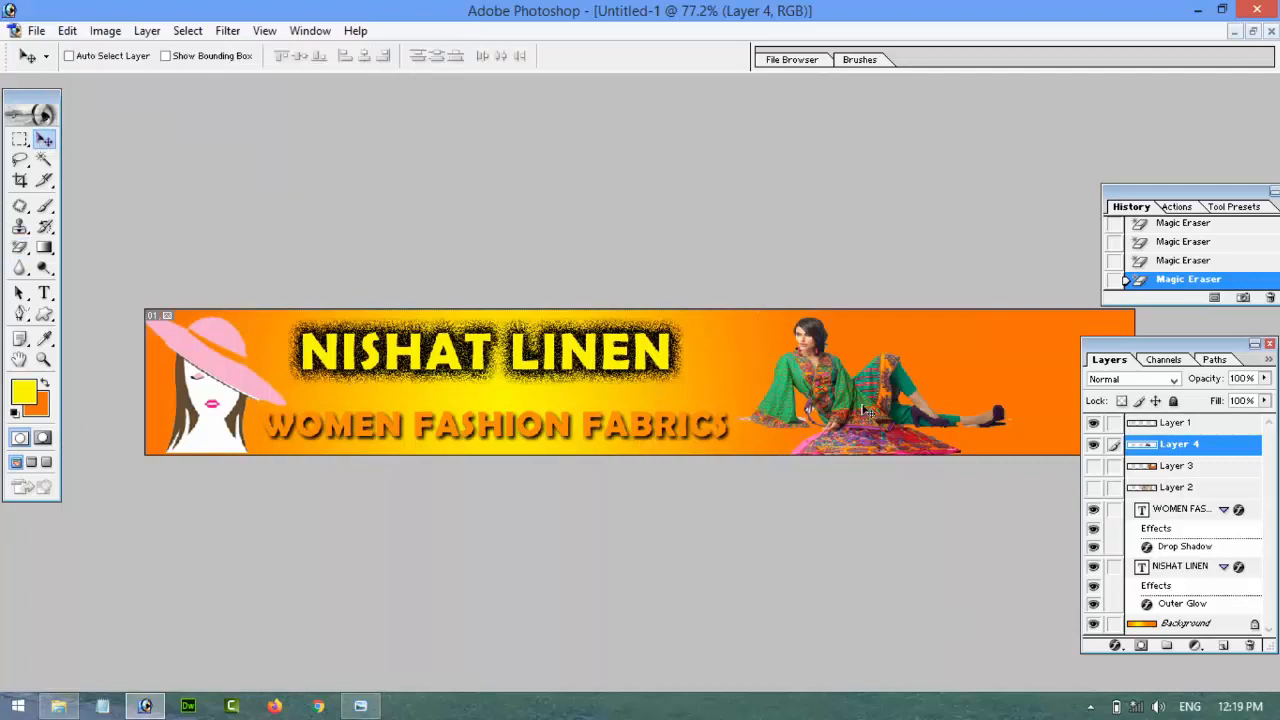
left_click_drag(868, 414, 811, 399)
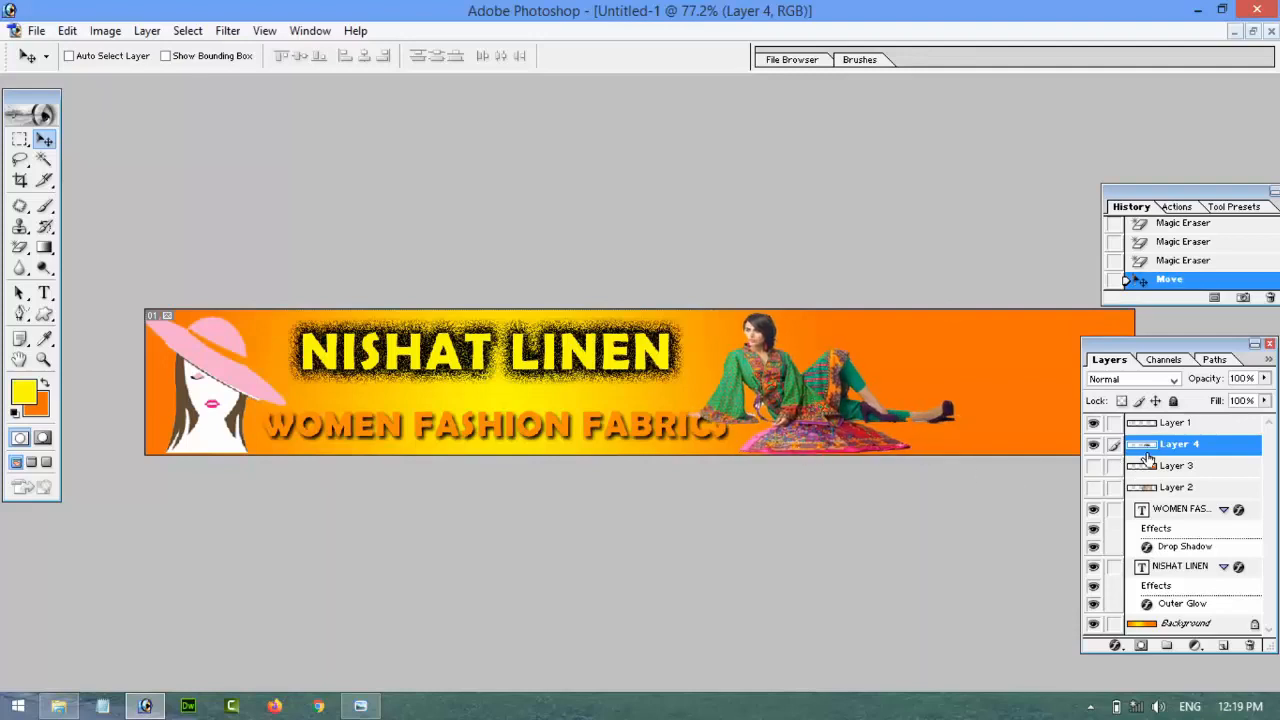
left_click_drag(1171, 451, 1186, 614)
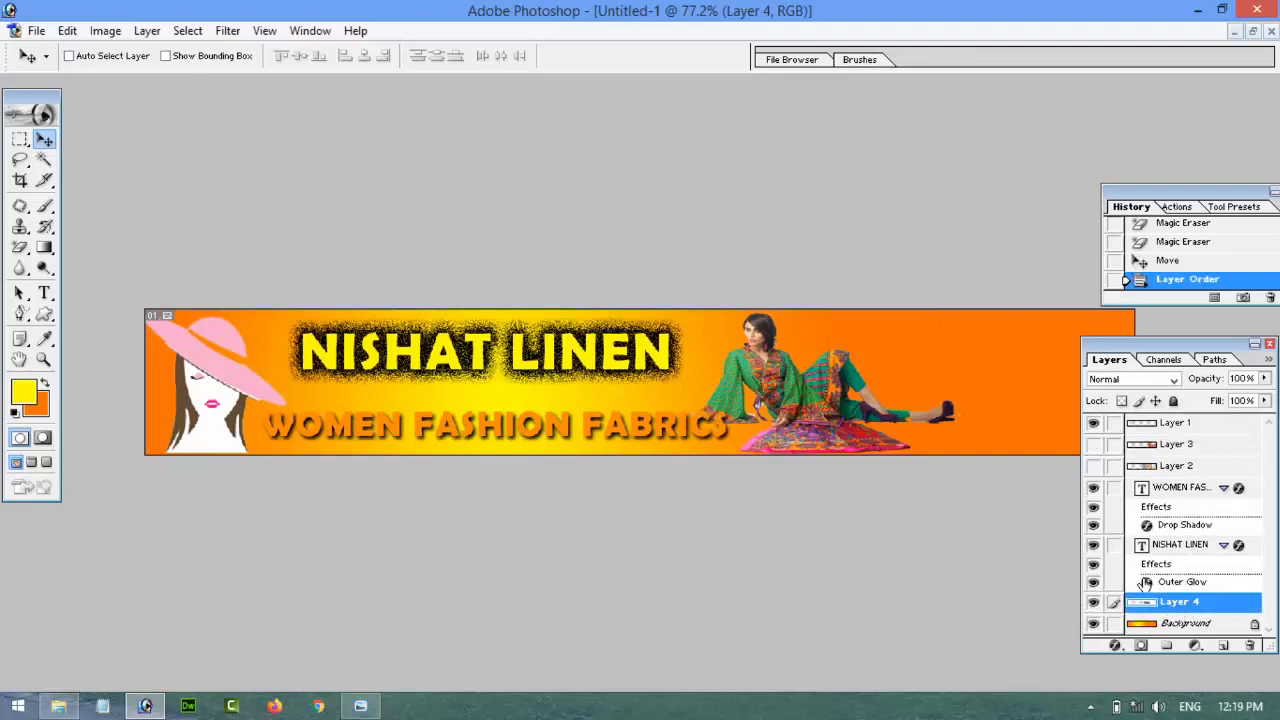
left_click(1094, 444)
key("ctrl+t")
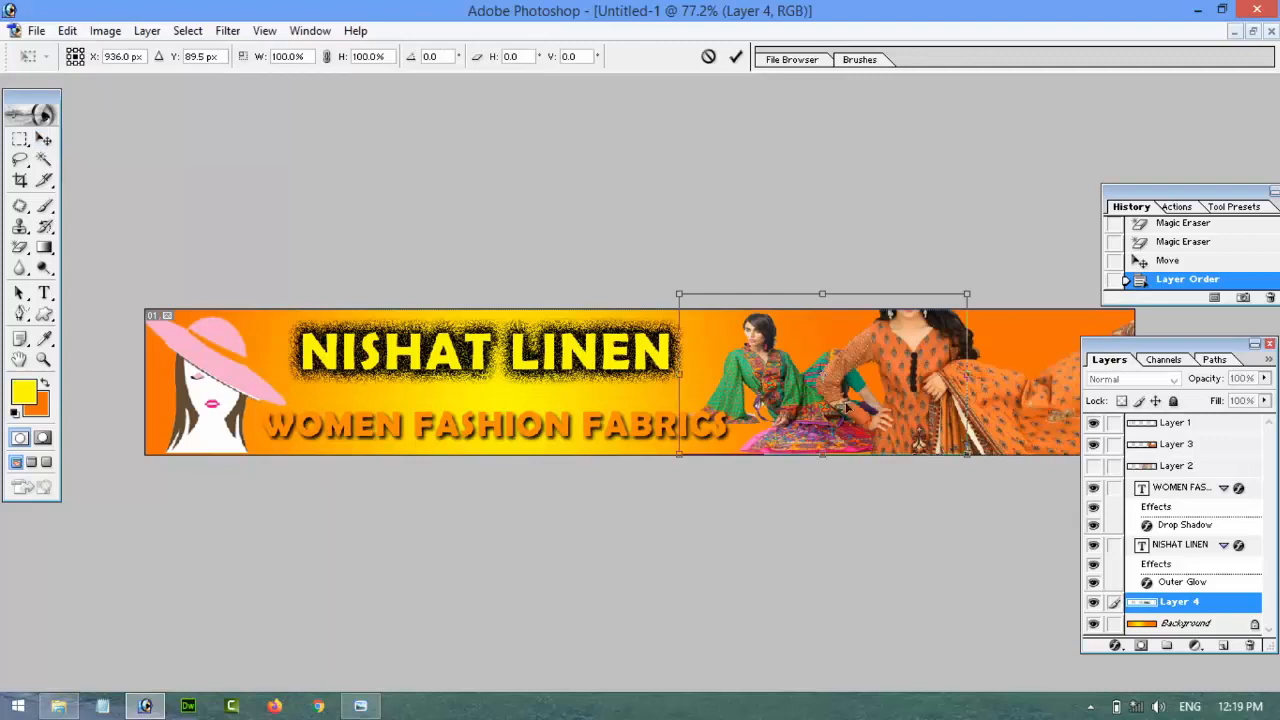
left_click_drag(680, 292, 715, 301)
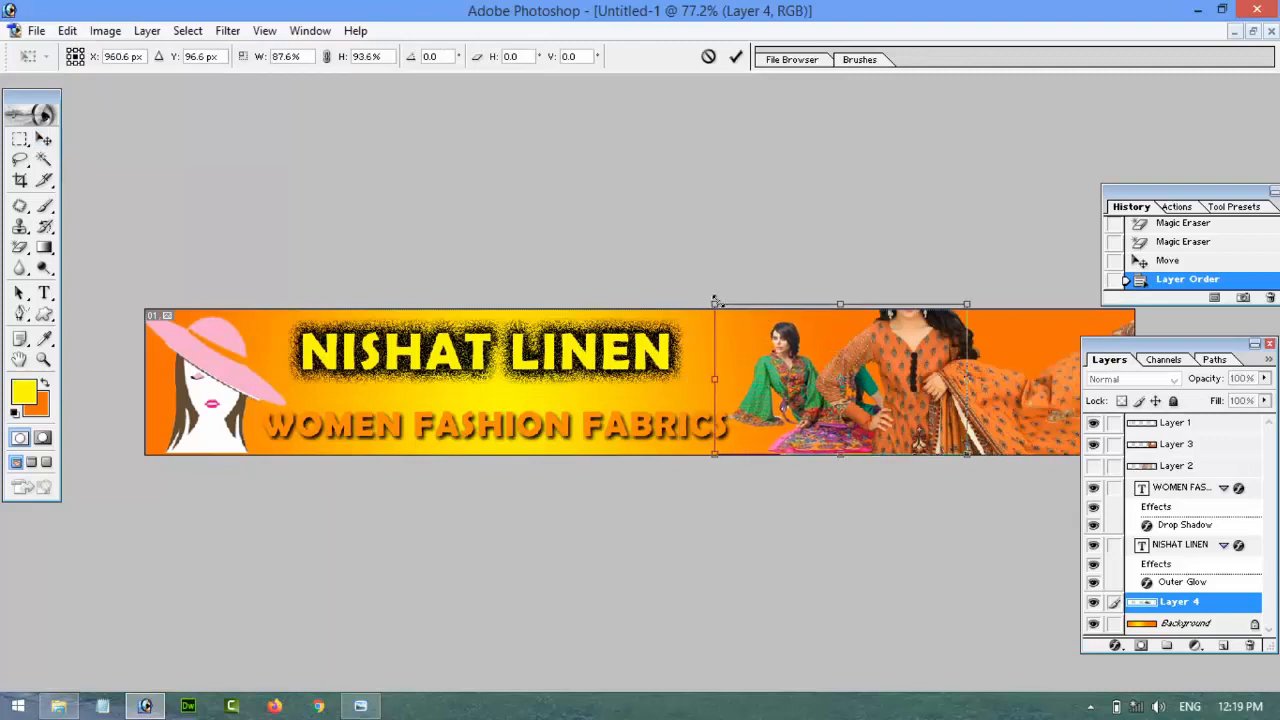
key("ctrl+z")
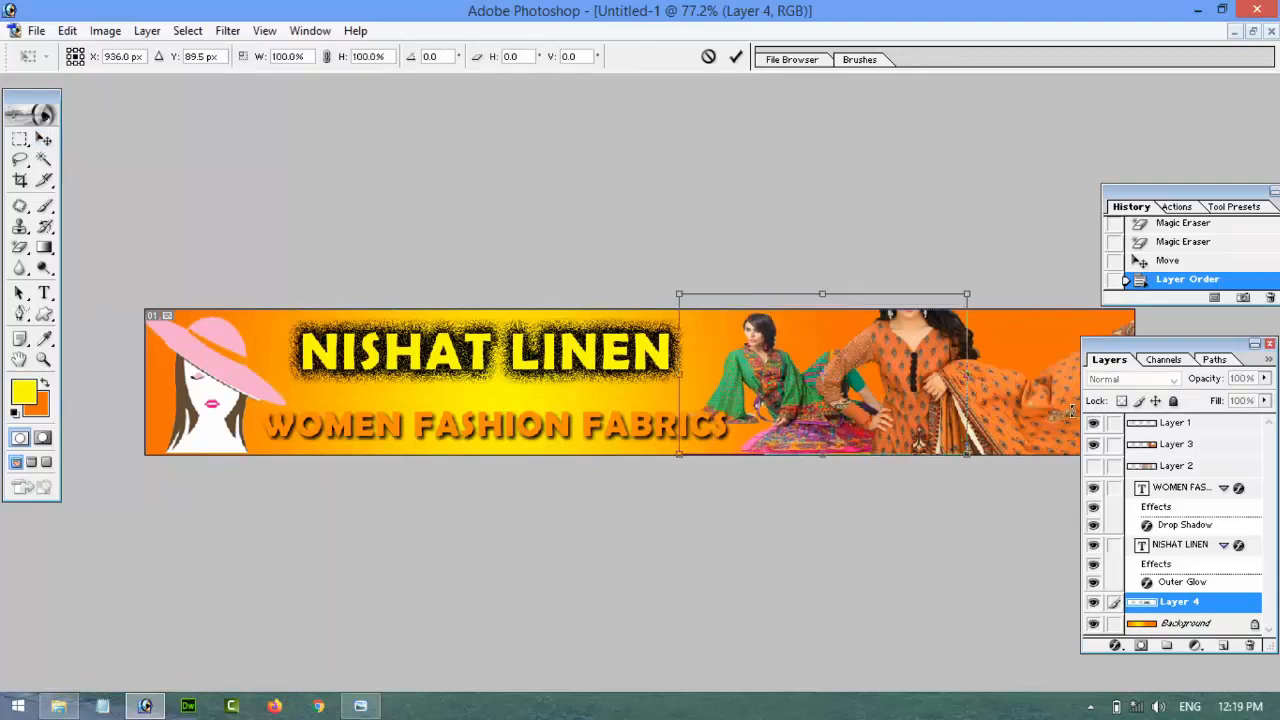
key("Return")
- Scale down the standing woman on Layer 3 so her whole figure fits the banner height, and move her to the banner's right end
left_click(1180, 445)
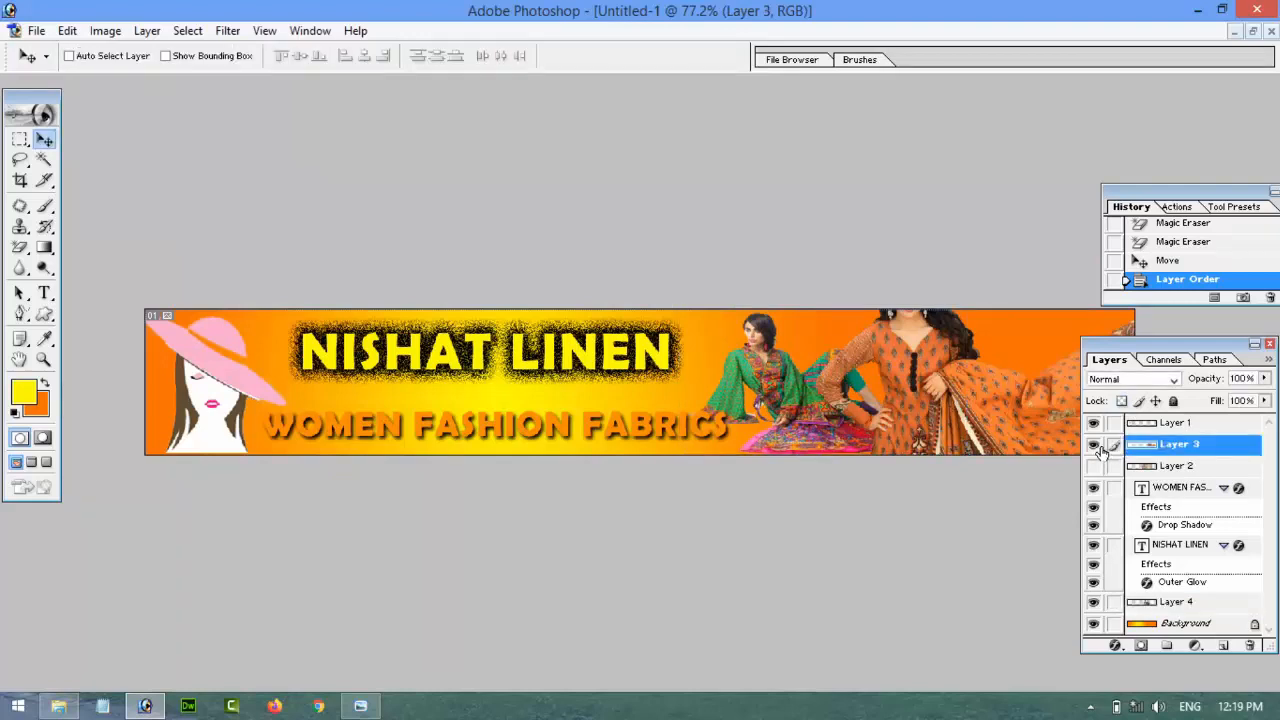
left_click(1095, 446)
left_click(1096, 446)
key("ctrl+t")
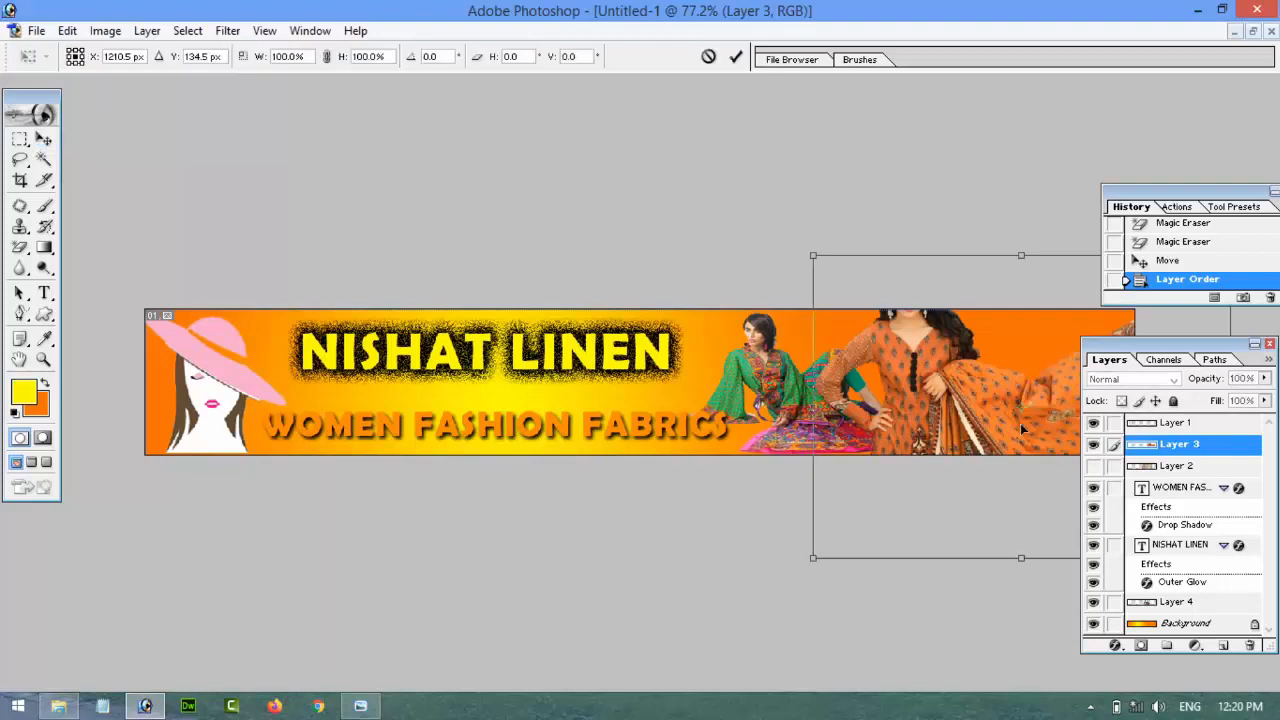
left_click(862, 585, "alt")
left_click(911, 554, "alt")
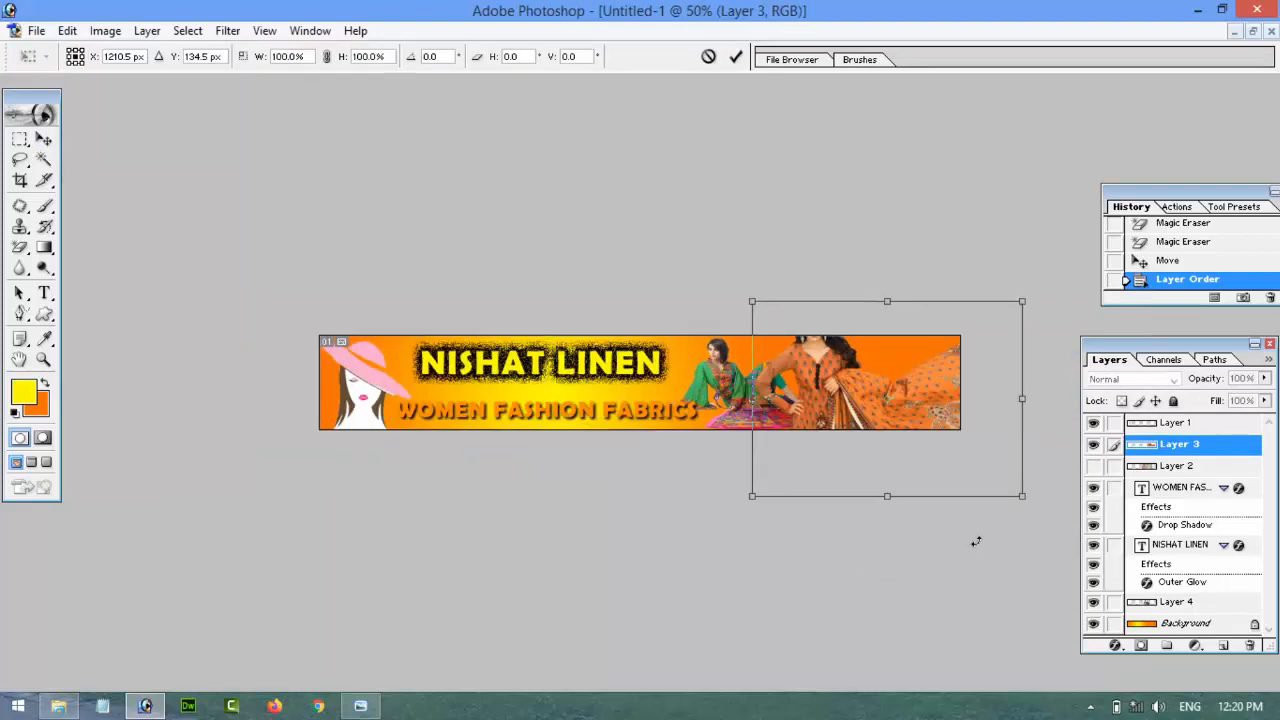
left_click_drag(1021, 495, 967, 452)
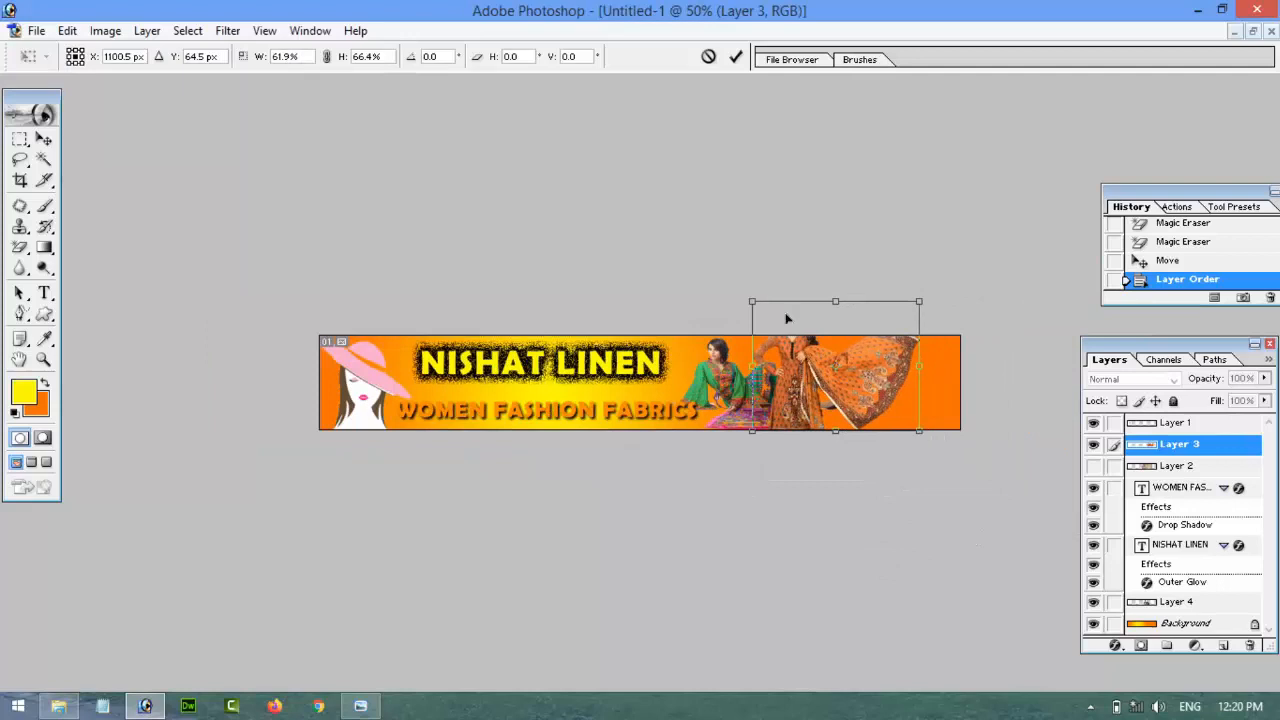
left_click_drag(755, 301, 789, 334)
key("Return")
left_click_drag(830, 378, 890, 377)
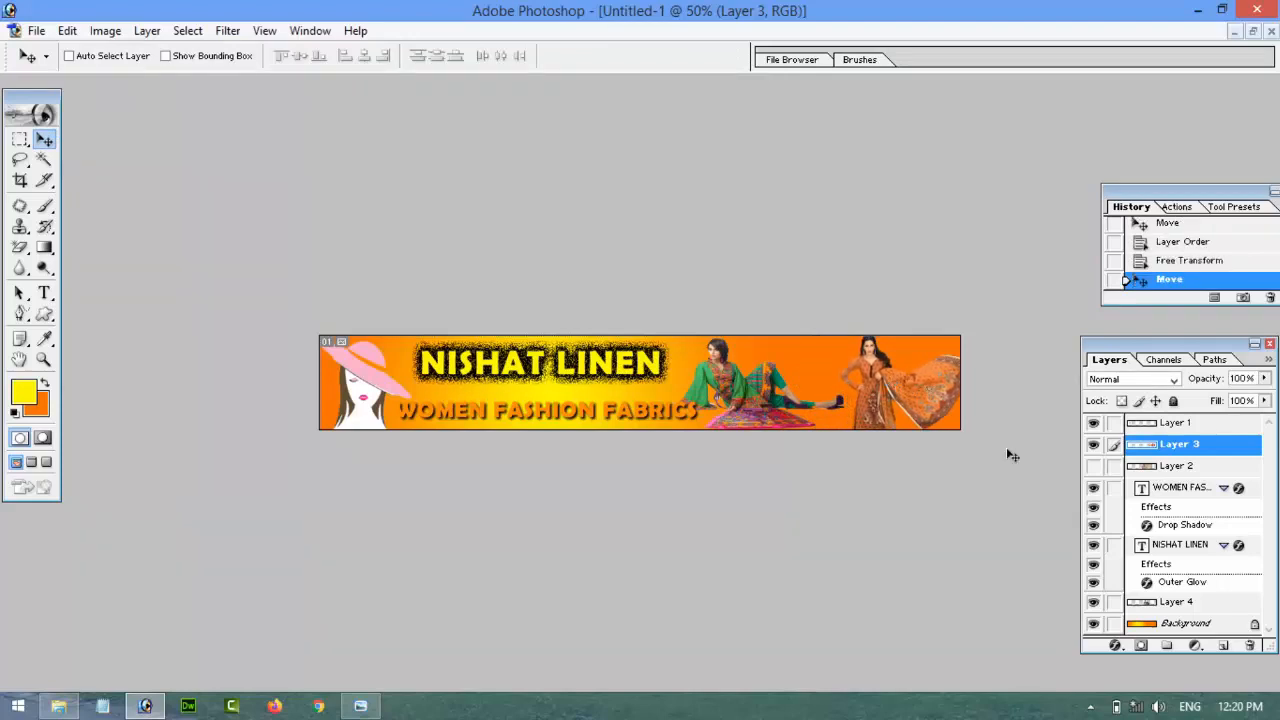
- Shrink the bride portrait on Layer 2 to about 66% width and 45% height, shift it right and place it beneath Layer 4
left_click(1152, 470)
key("ctrl+t")
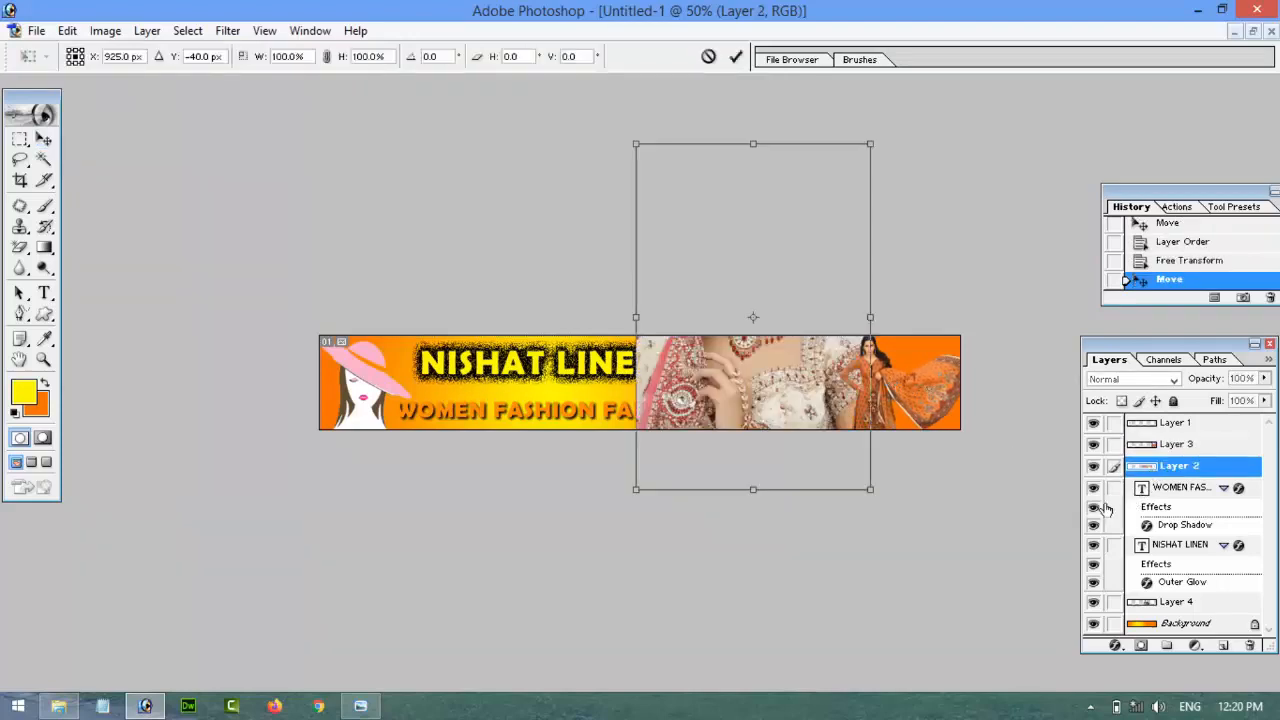
left_click_drag(871, 140, 803, 328)
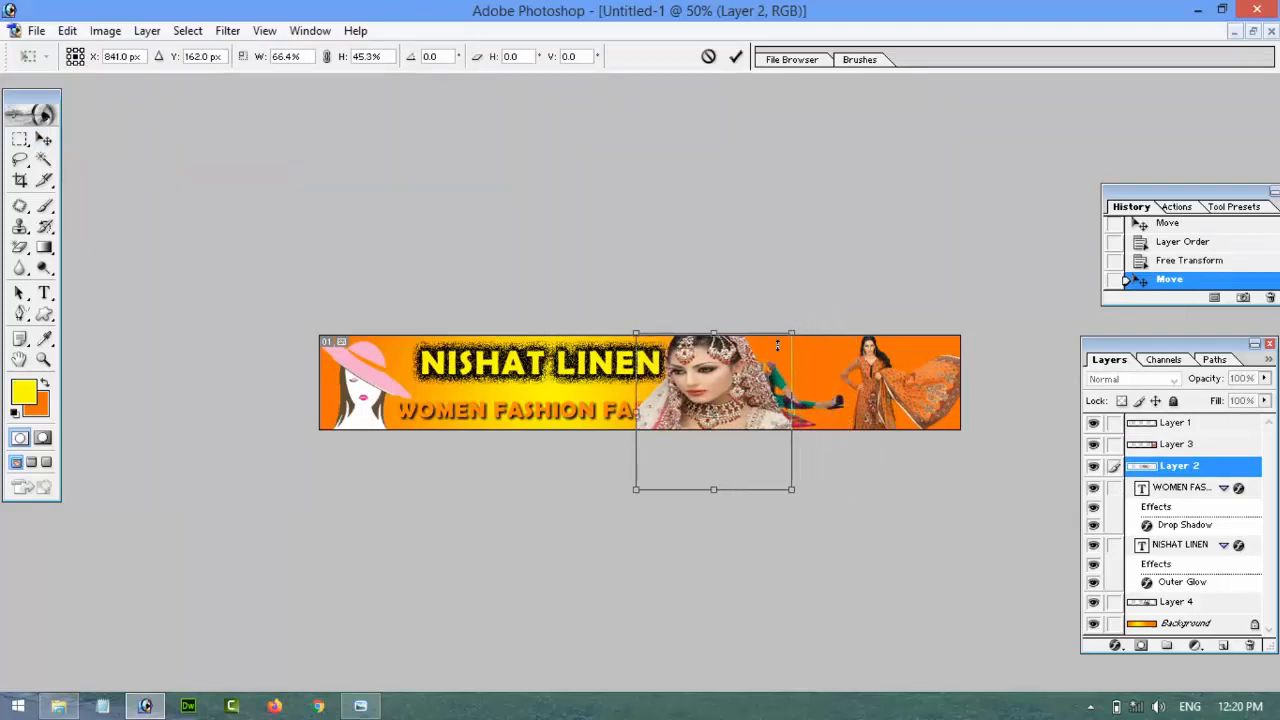
key("Return")
left_click_drag(790, 398, 882, 394)
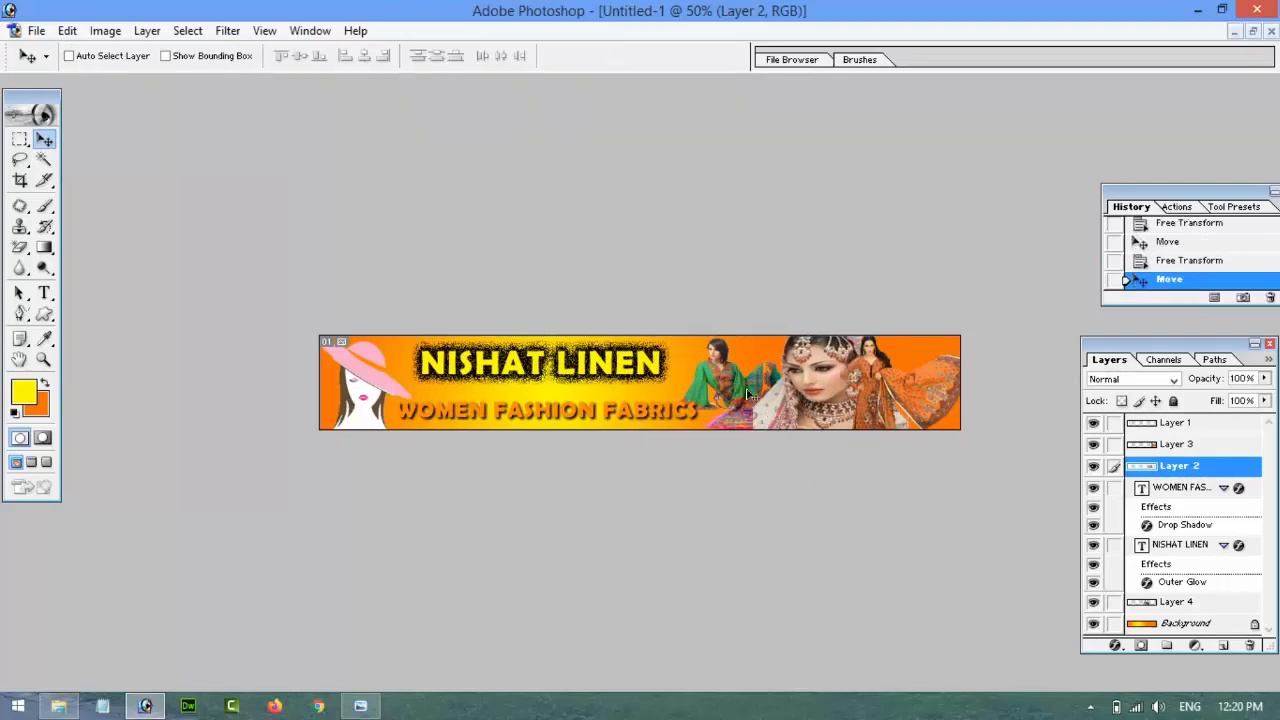
left_click_drag(1196, 467, 1190, 610)
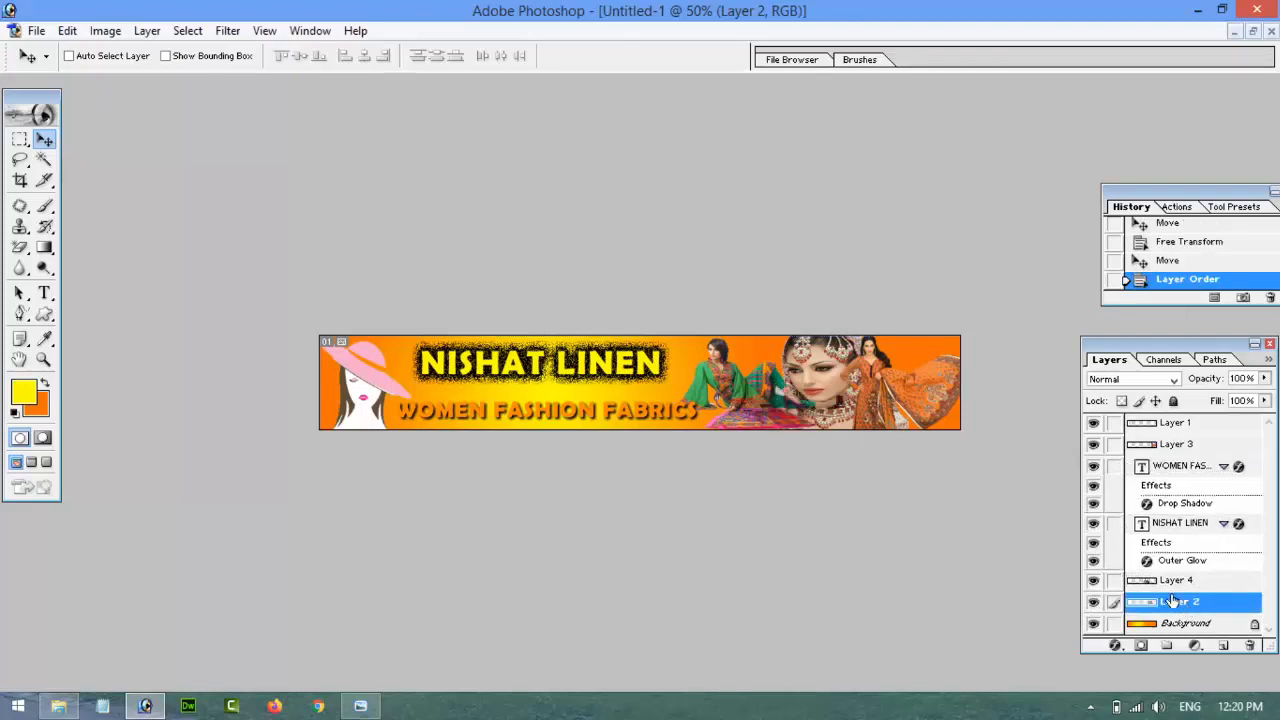
- Hide Layer 2 to compare the banner without the bride portrait, and delete that layer
left_click(1094, 602)
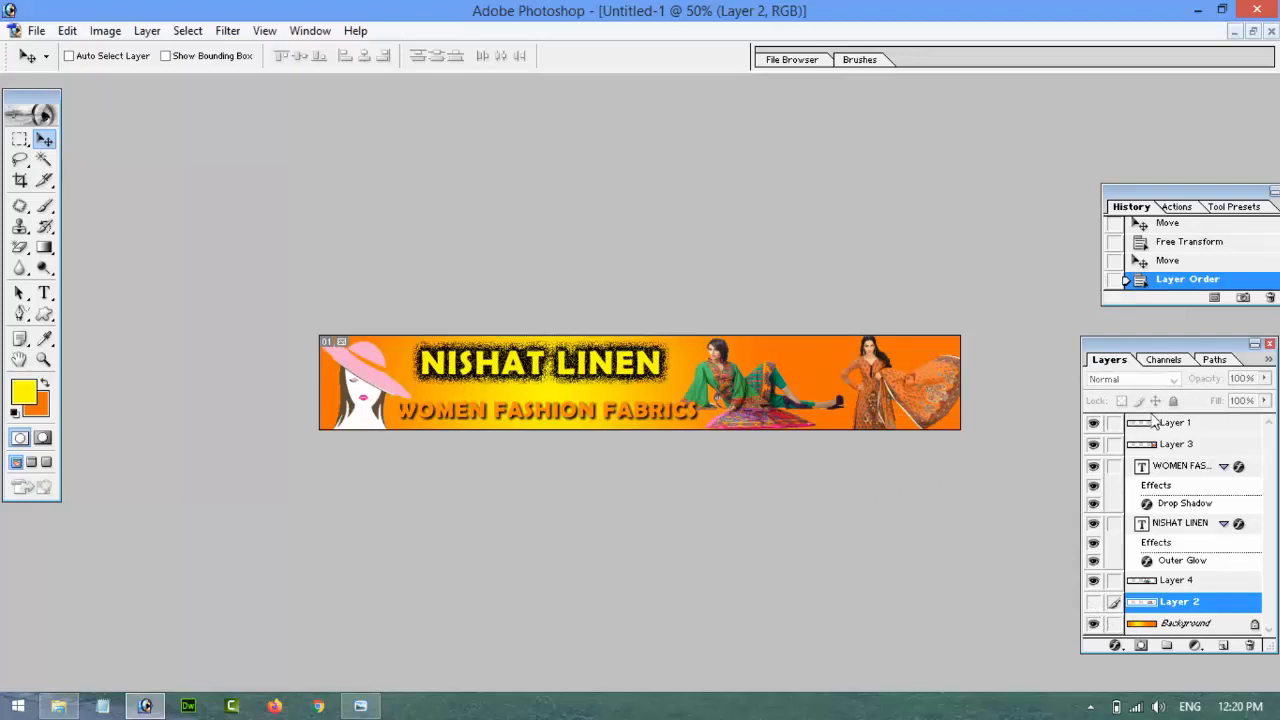
left_click(1176, 444)
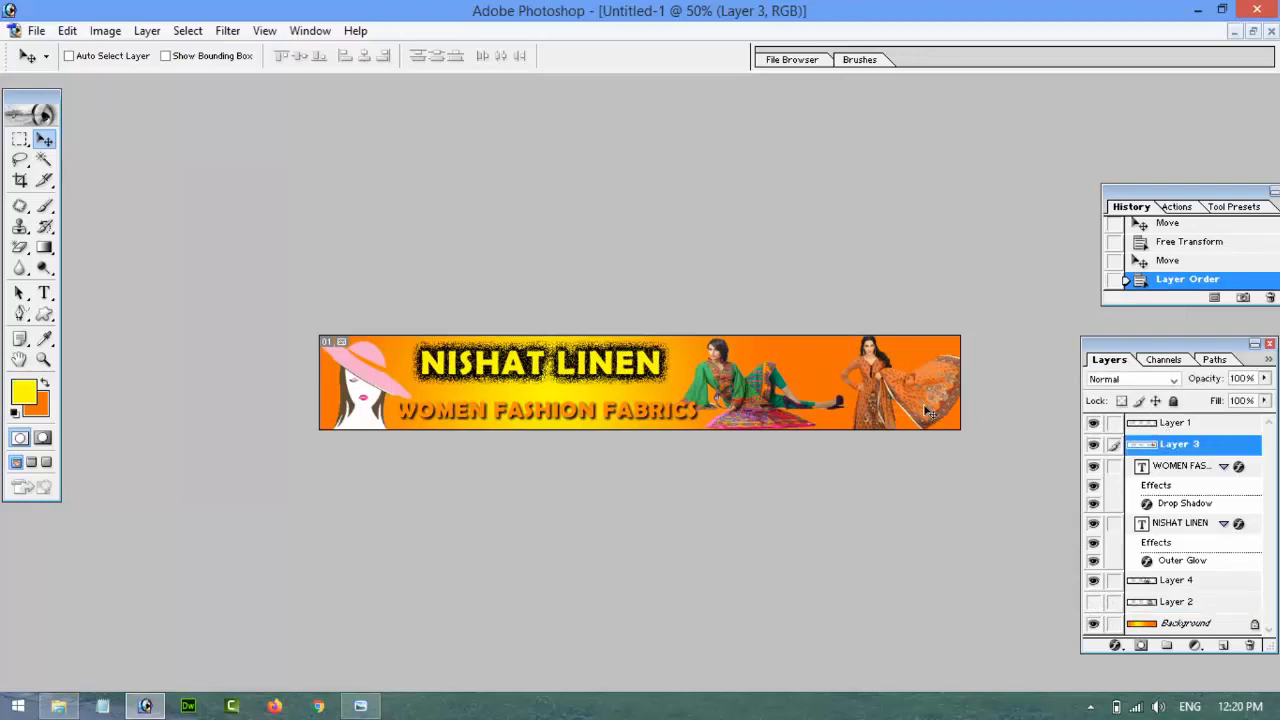
left_click(1190, 584)
left_click(1094, 581)
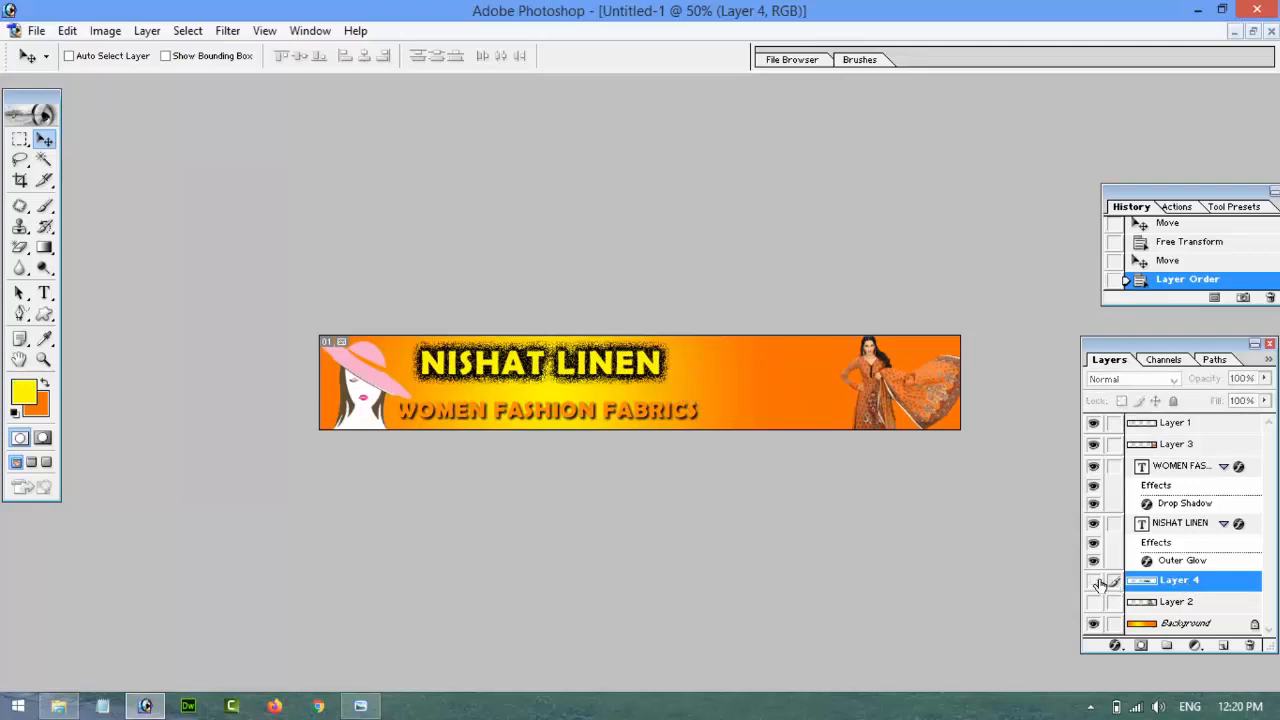
left_click(1094, 581)
left_click(1094, 601)
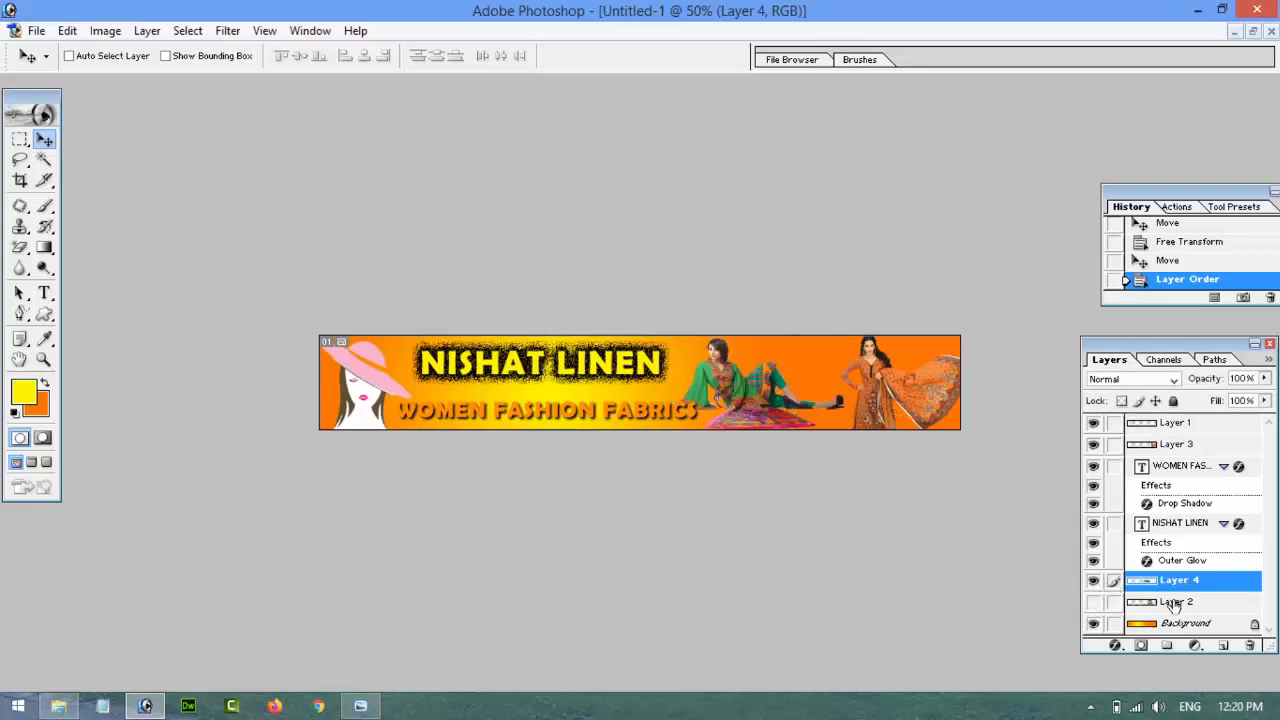
left_click_drag(1182, 604, 1249, 645)
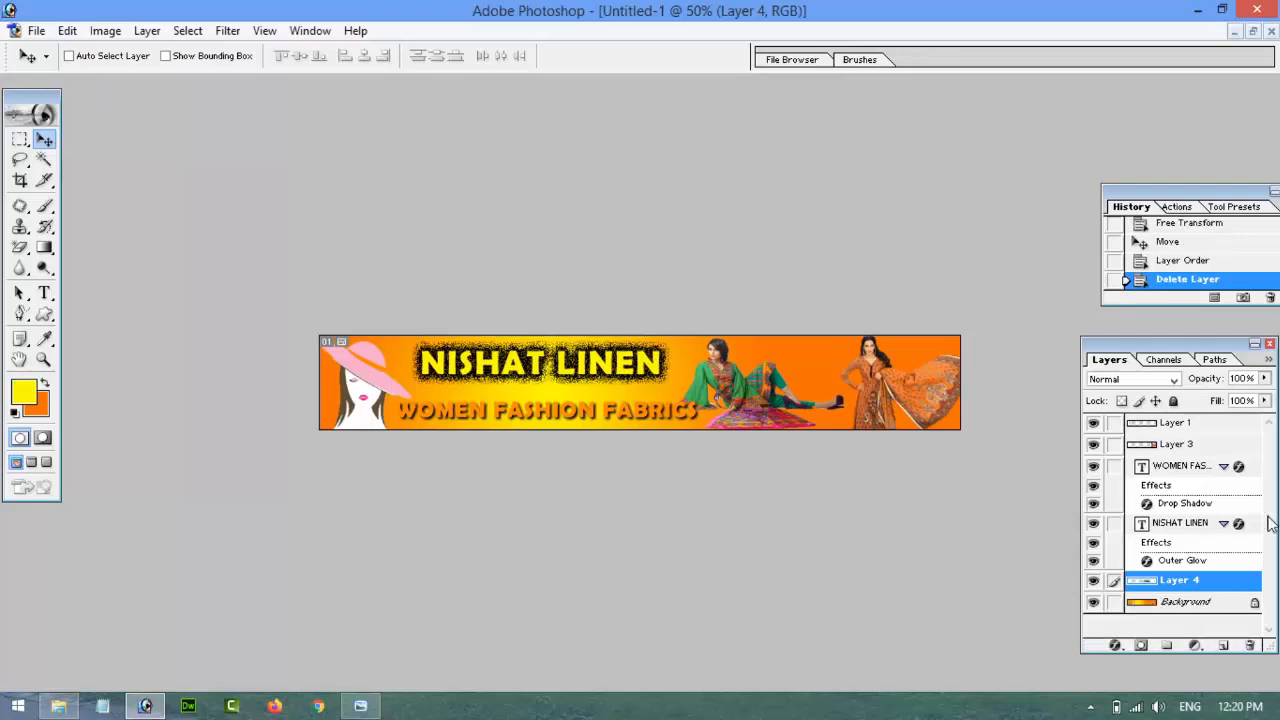
- Nudge the seated woman on Layer 4 slightly right, away from the end of the WOMEN FASHION FABRICS text
key("ctrl+0")
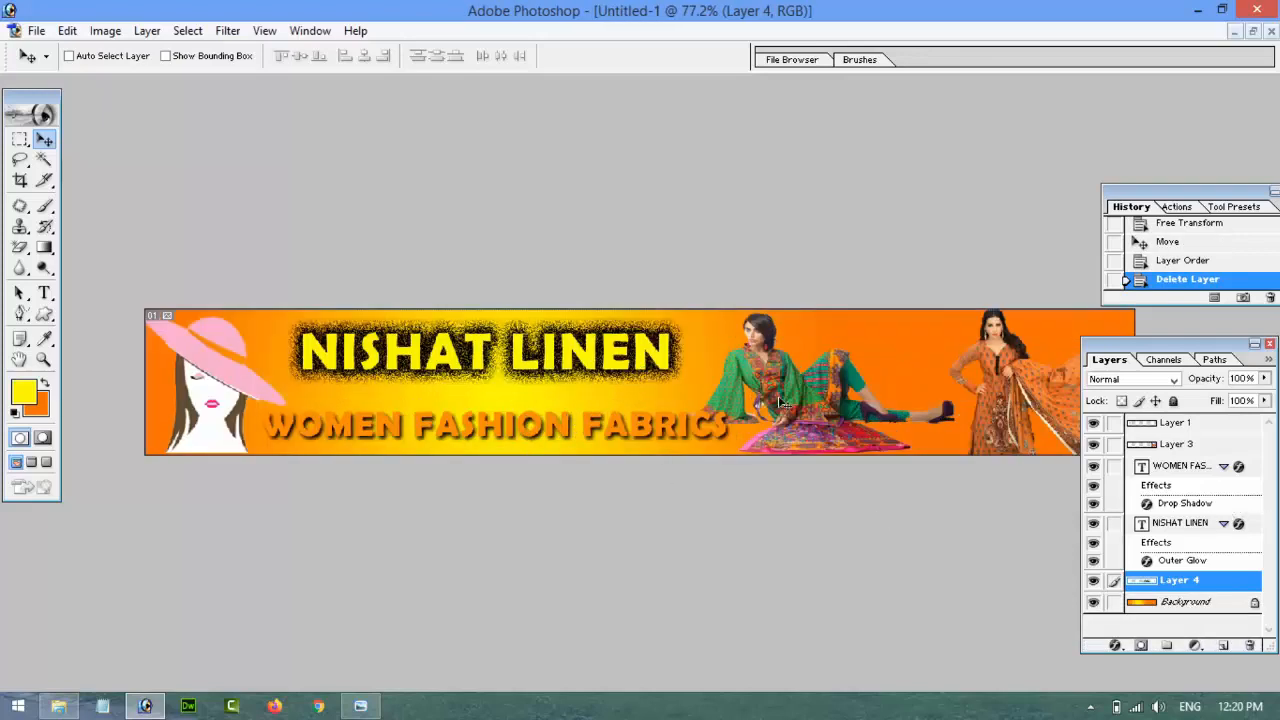
left_click_drag(820, 401, 828, 400)
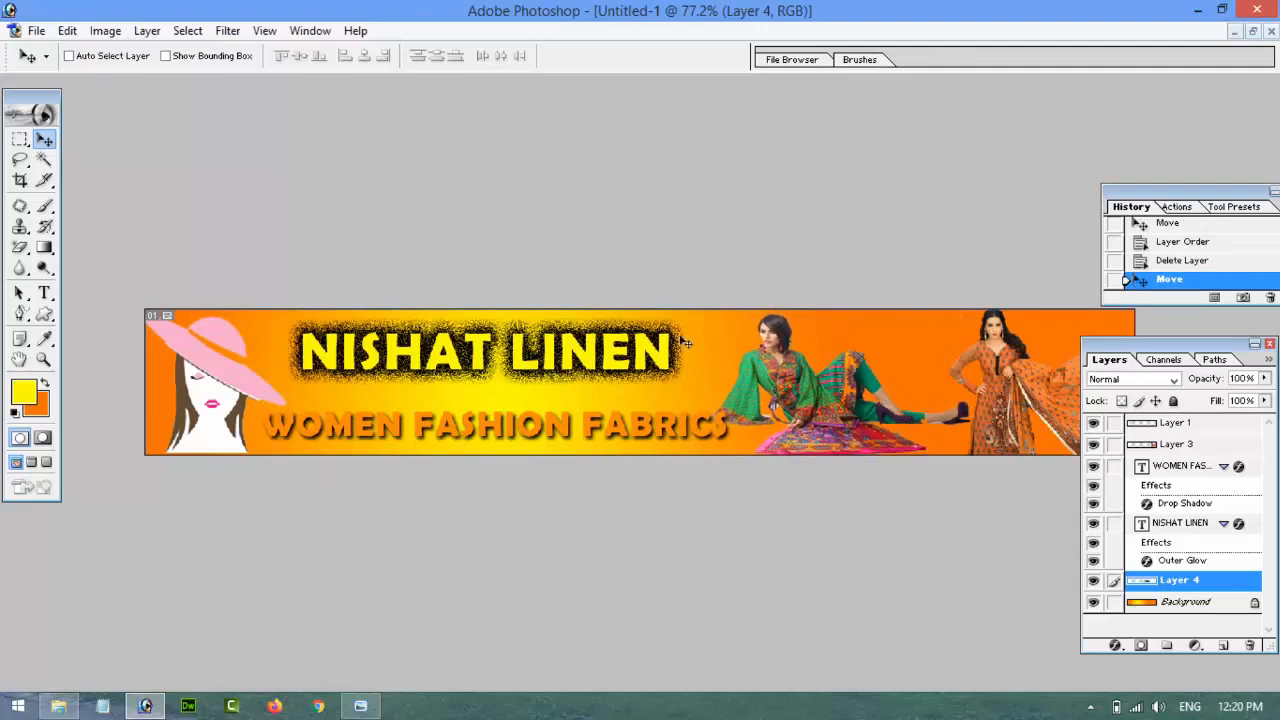
left_click(1093, 584)
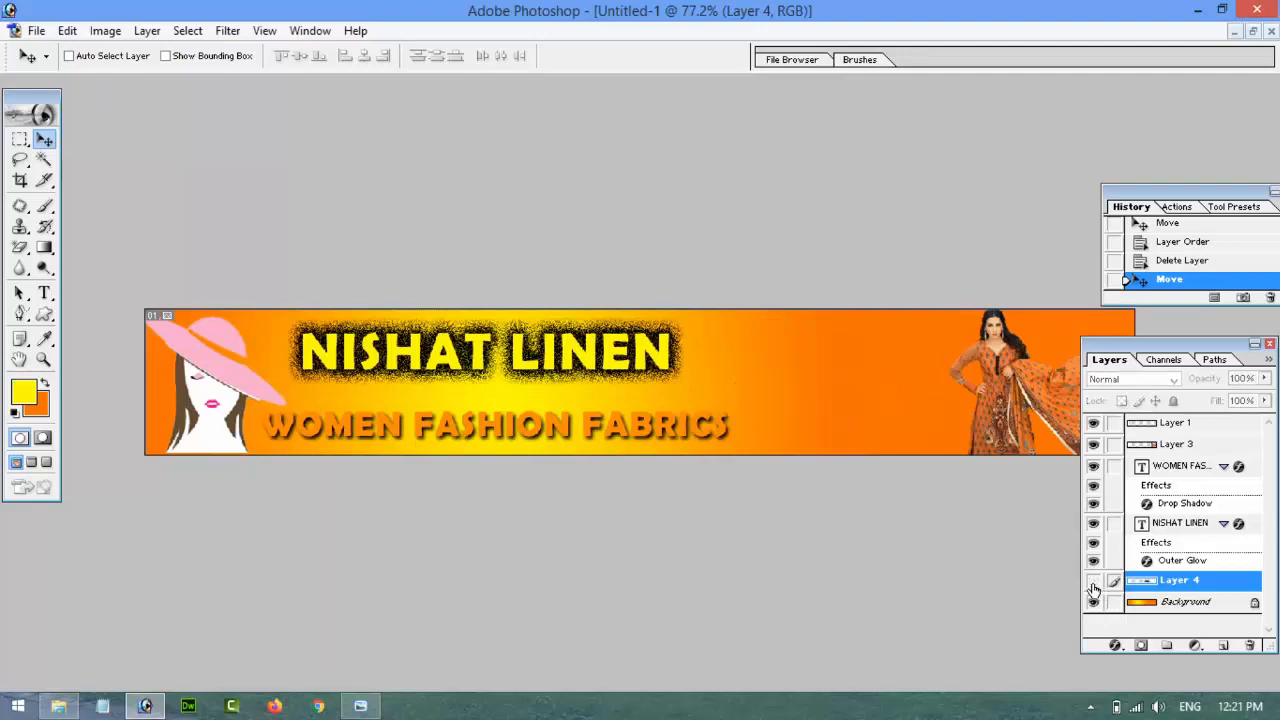
left_click(1093, 584)
- Add an Outer Glow to the seated woman on Layer 4 and set the glow colour to white (FFFFFF)
left_click(176, 32)
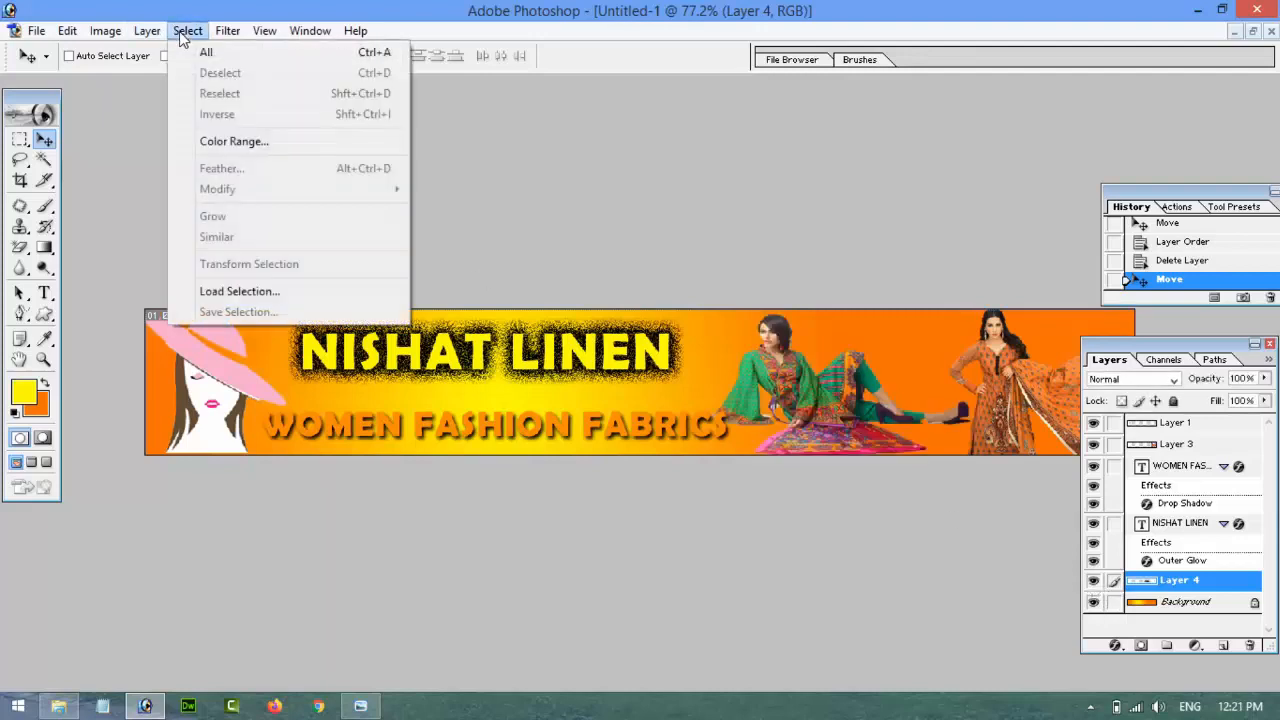
mouse_move(217, 134)
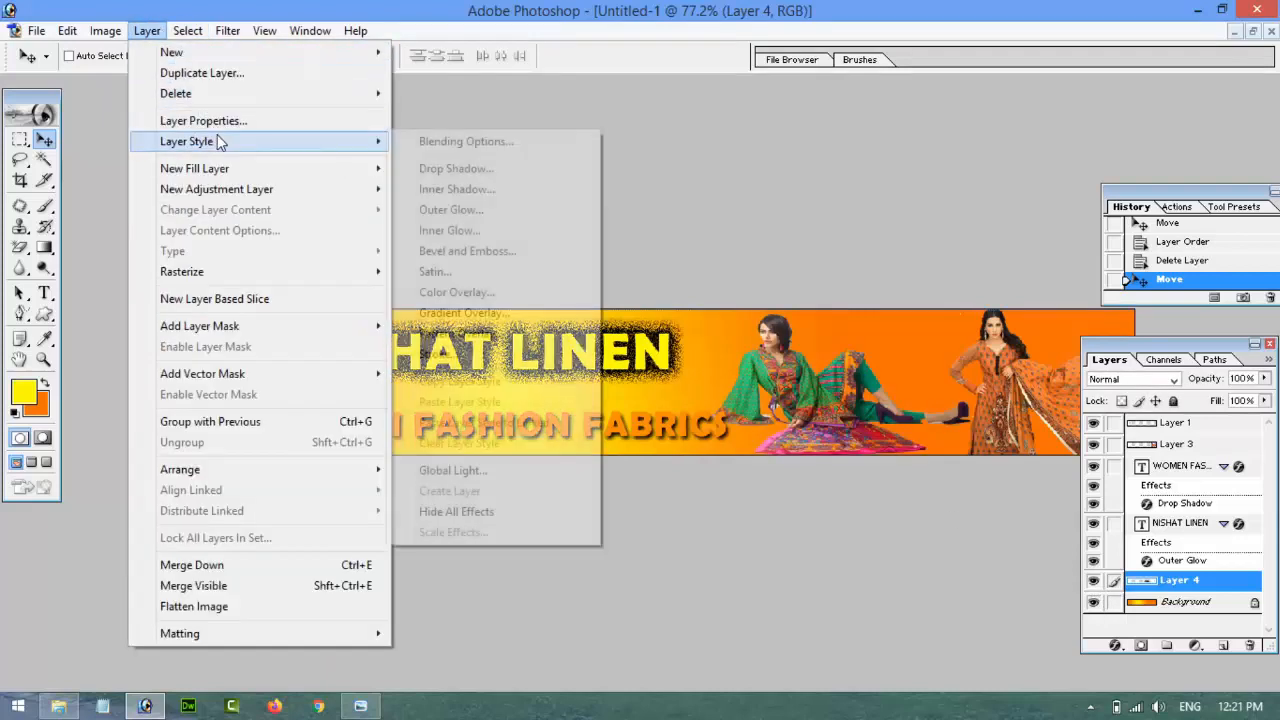
left_click(491, 218)
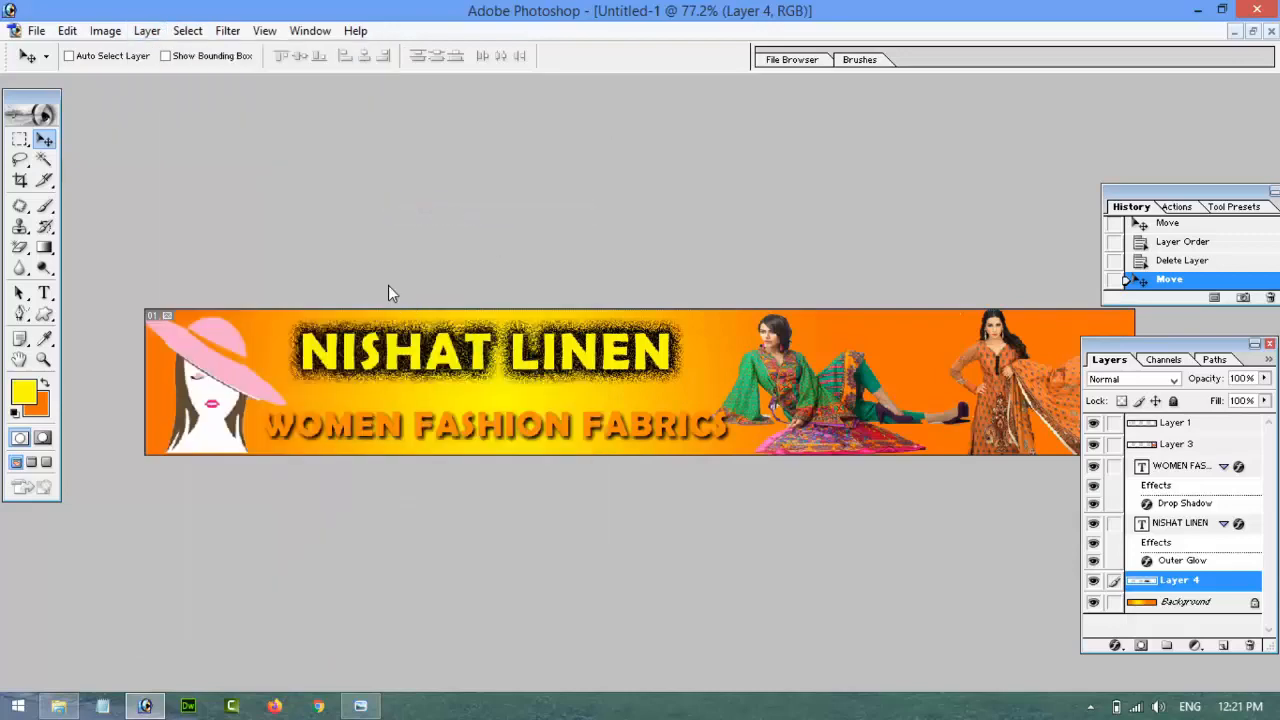
left_click_drag(786, 253, 184, 175)
left_click(302, 285)
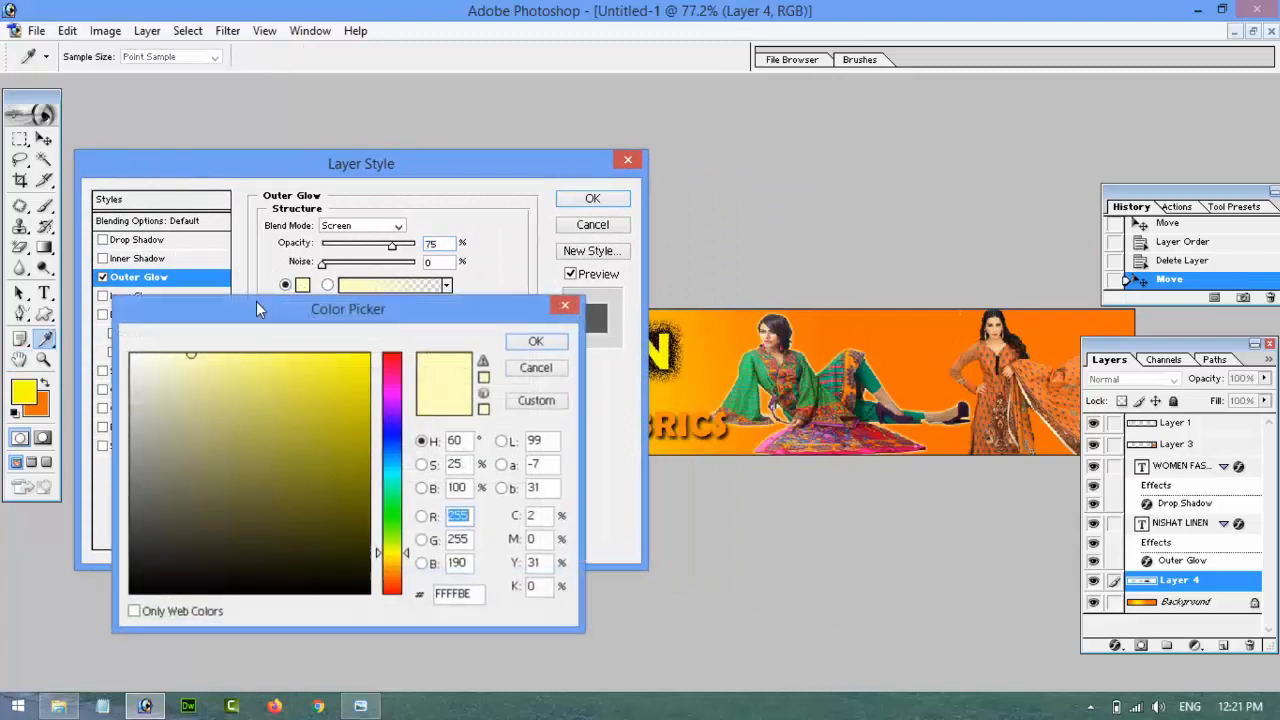
mouse_move(191, 357)
left_mouse_down()
mouse_move(134, 361)
mouse_move(88, 251)
left_mouse_up()
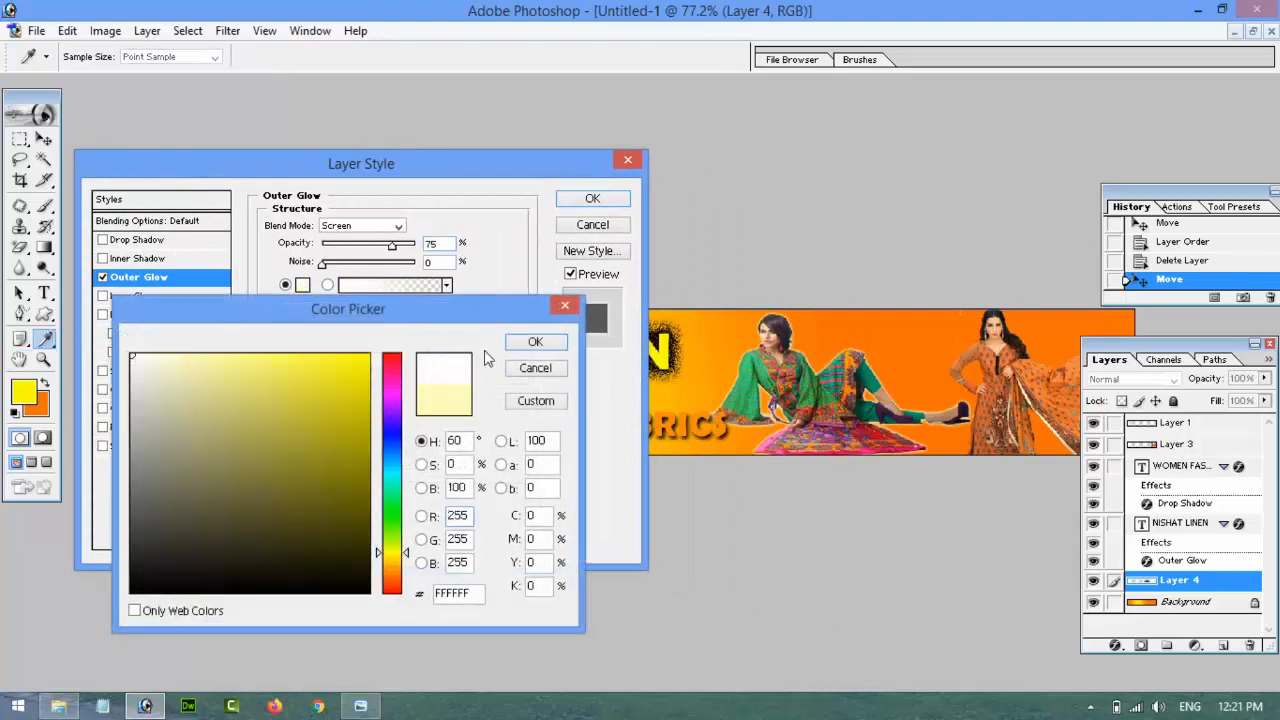
left_click(535, 342)
- Set the seated woman's glow to 100% opacity, 9% spread and 27 px size, and apply it
left_click_drag(394, 246, 430, 258)
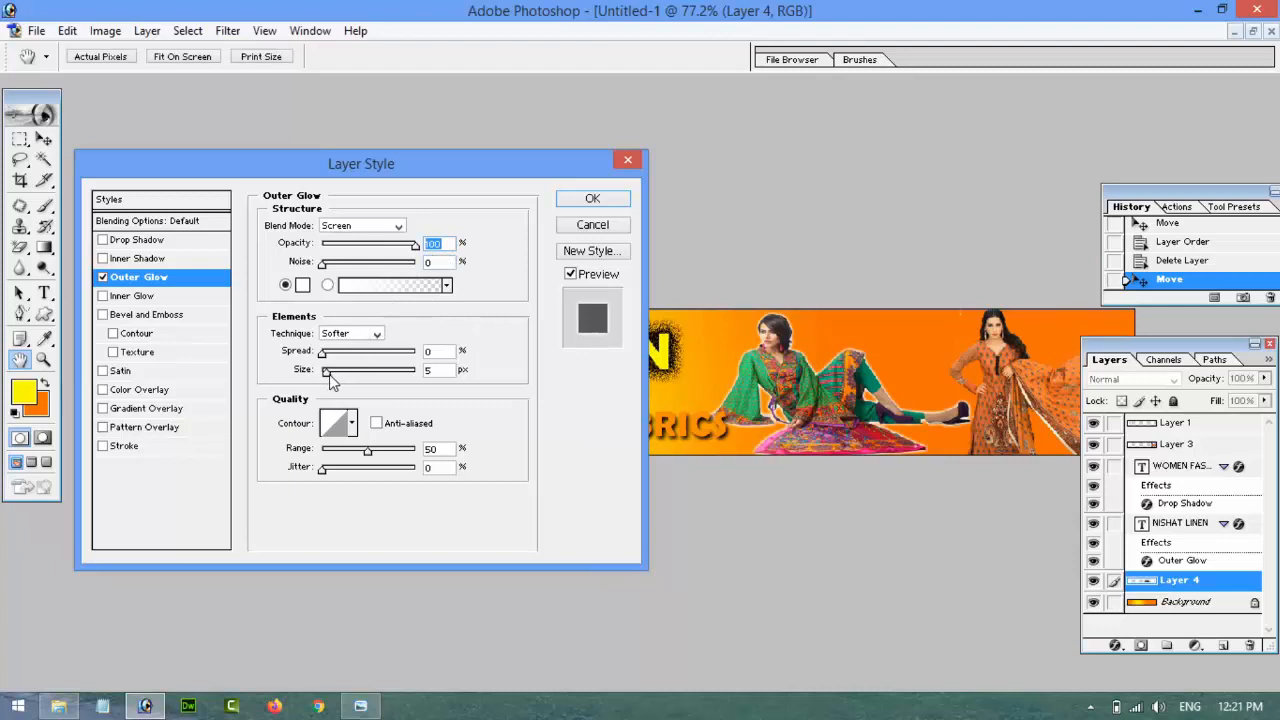
left_click_drag(327, 372, 337, 372)
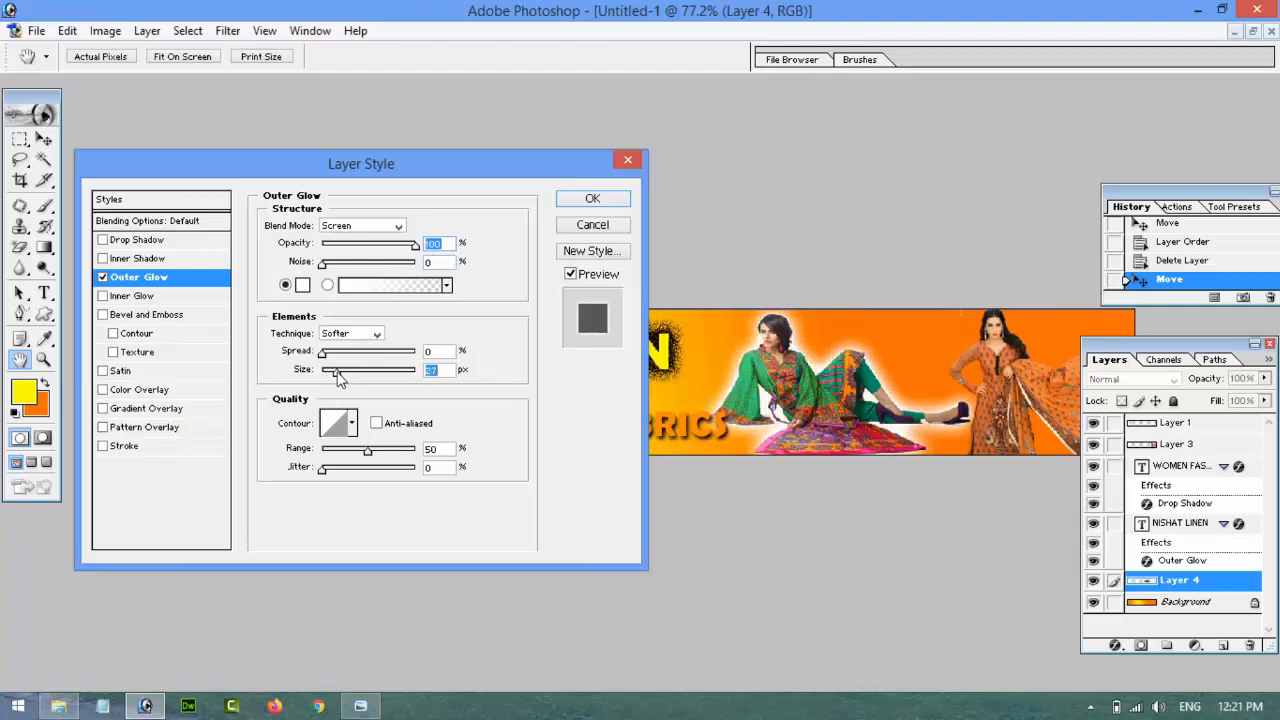
left_click_drag(326, 358, 330, 360)
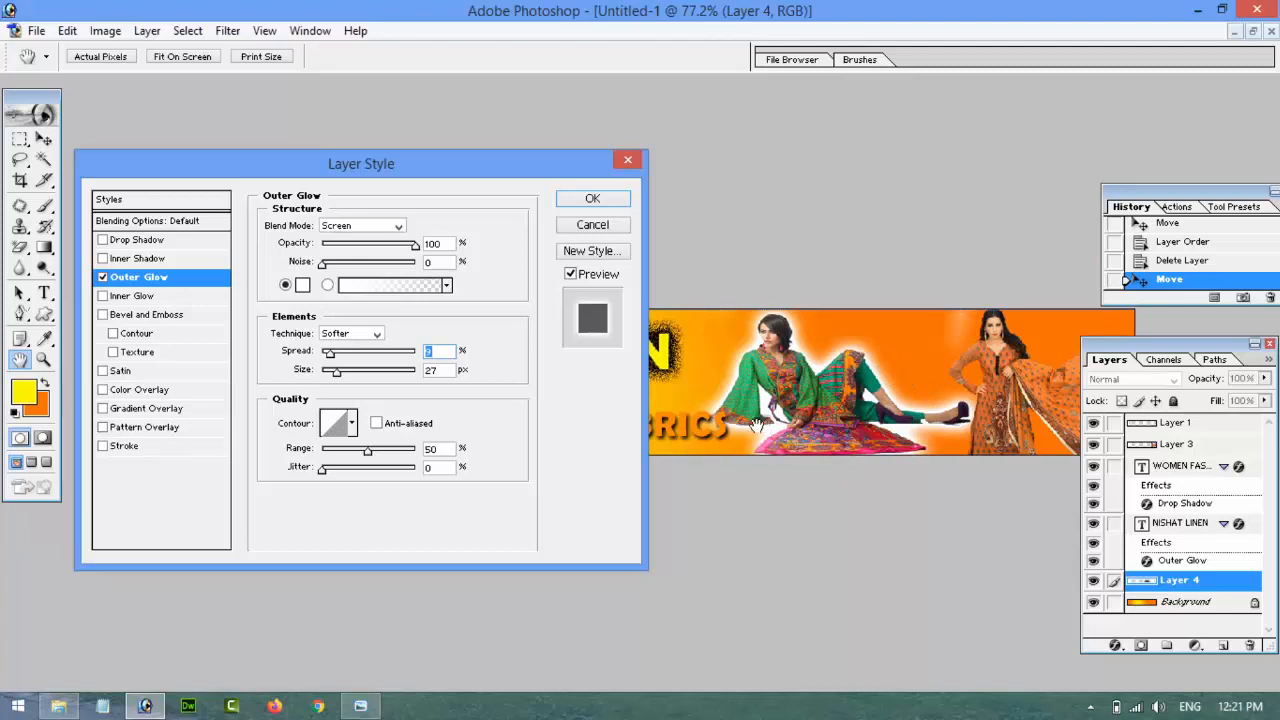
left_click(601, 203)
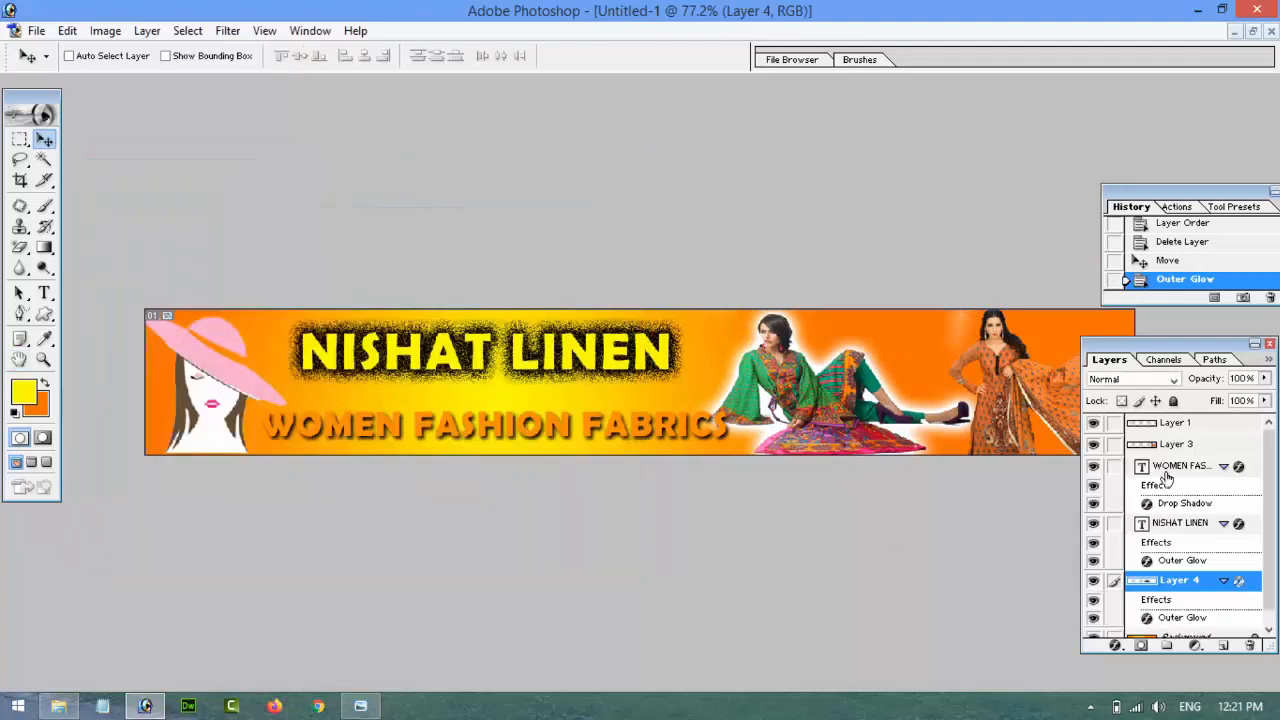
- Add an Outer Glow to the standing woman on Layer 3 and set the glow colour to white (FFFFFF)
left_click(1093, 444)
left_click(1093, 444)
left_click(1157, 448)
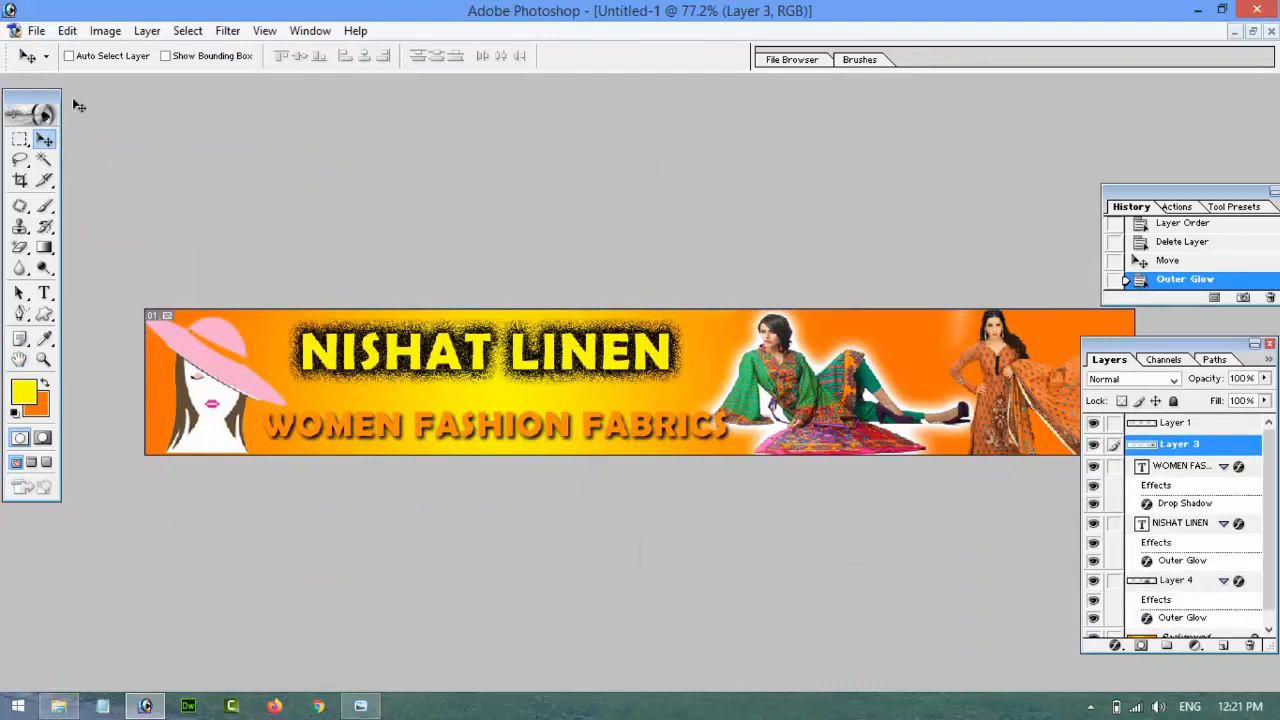
left_click(65, 31)
mouse_move(198, 146)
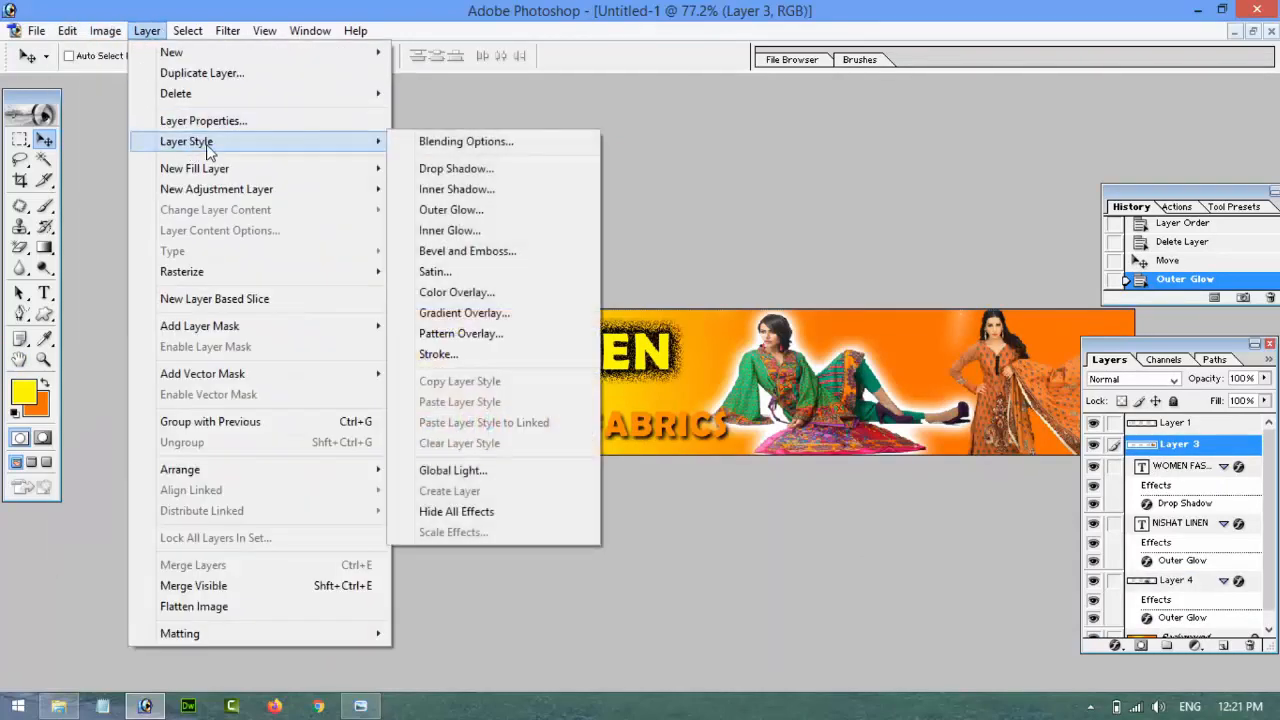
left_click(450, 209)
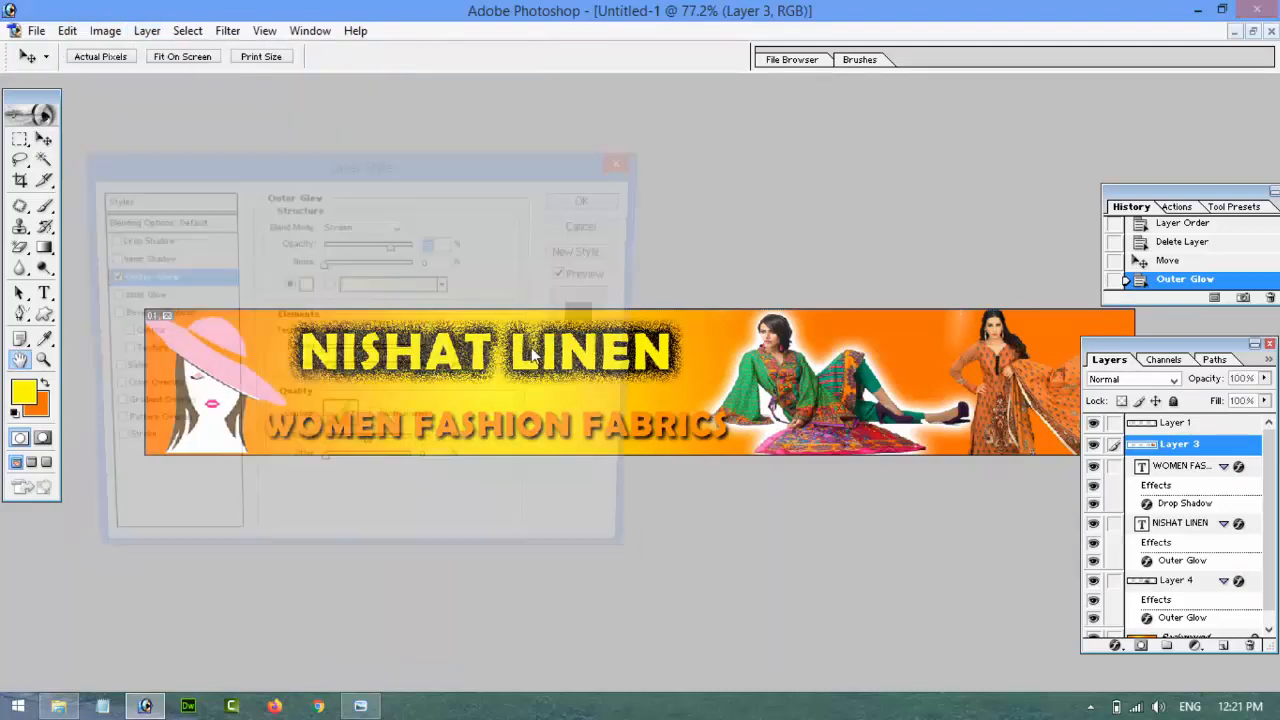
left_click(300, 286)
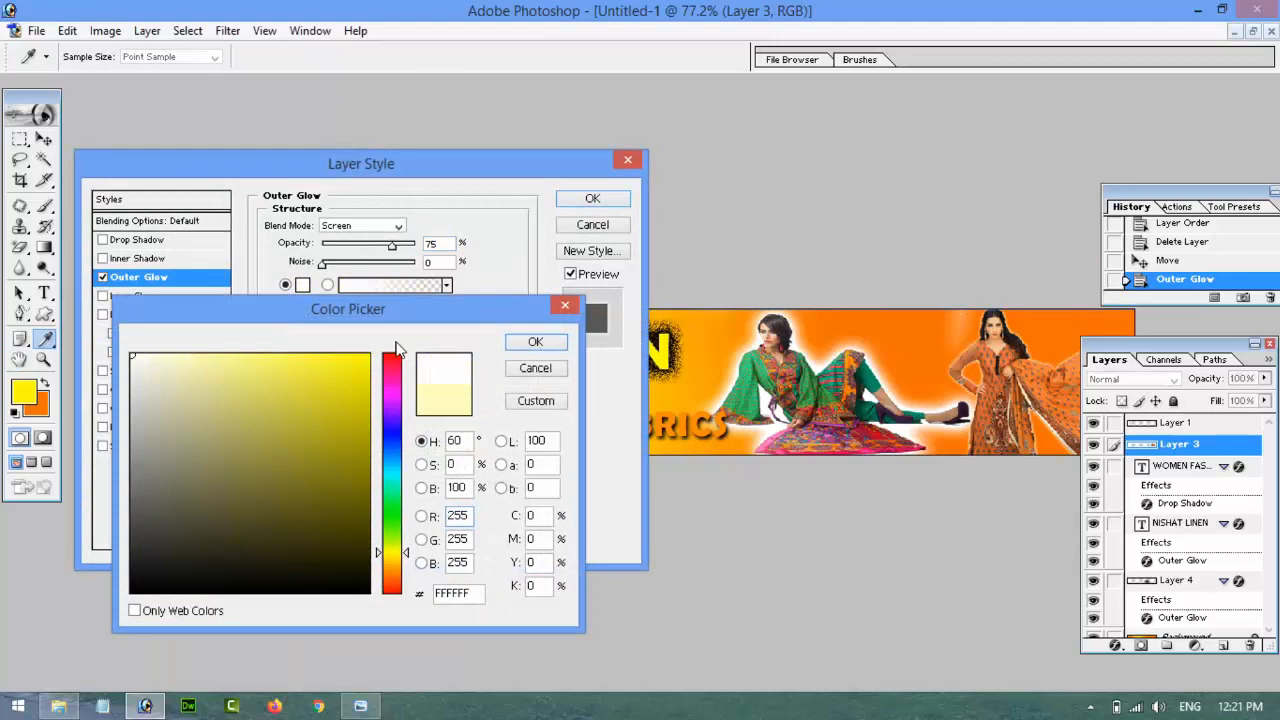
left_click(535, 342)
- Set the standing woman's glow to 100% opacity, 9% spread and 24 px size, and apply it
left_click_drag(391, 244, 440, 246)
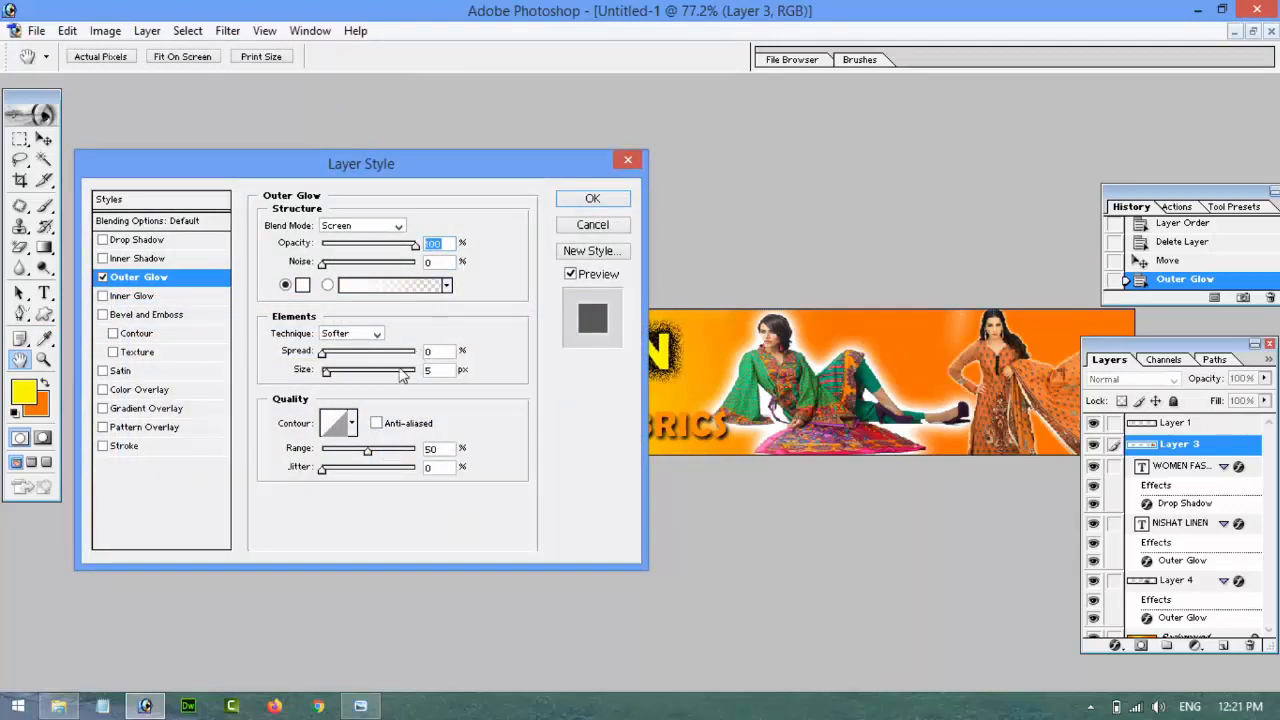
left_click_drag(328, 377, 330, 356)
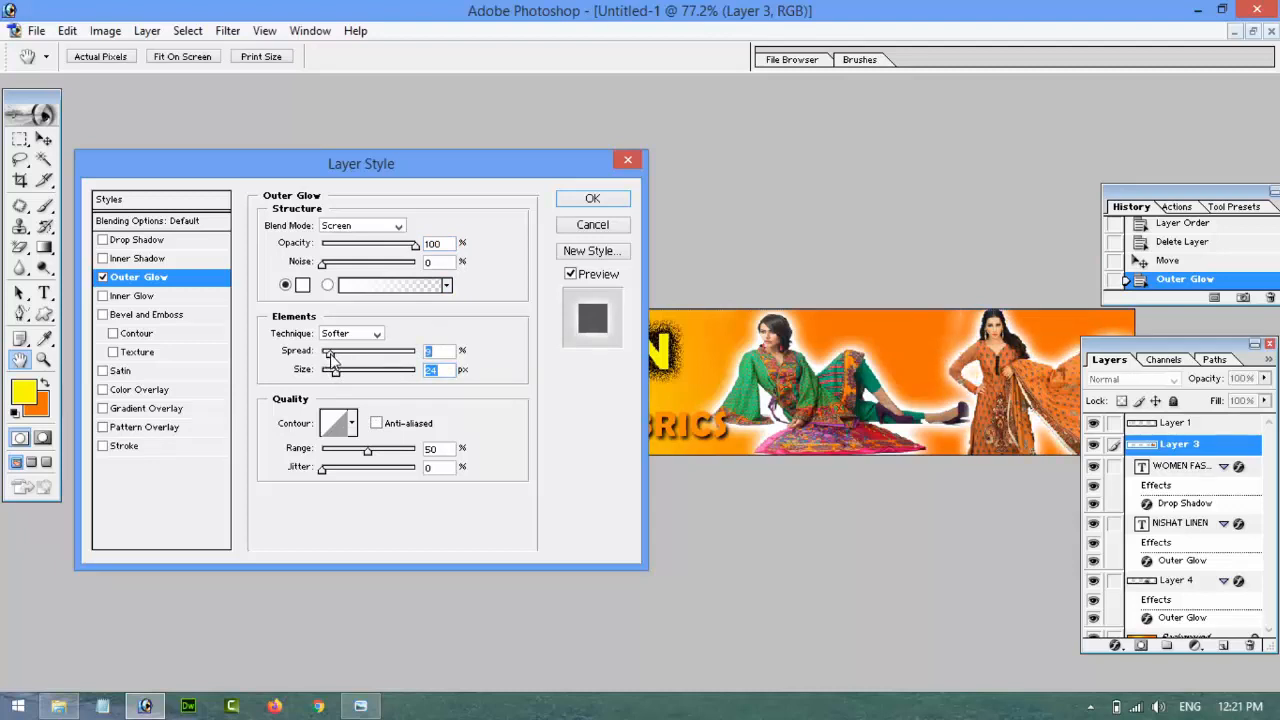
left_click(591, 199)
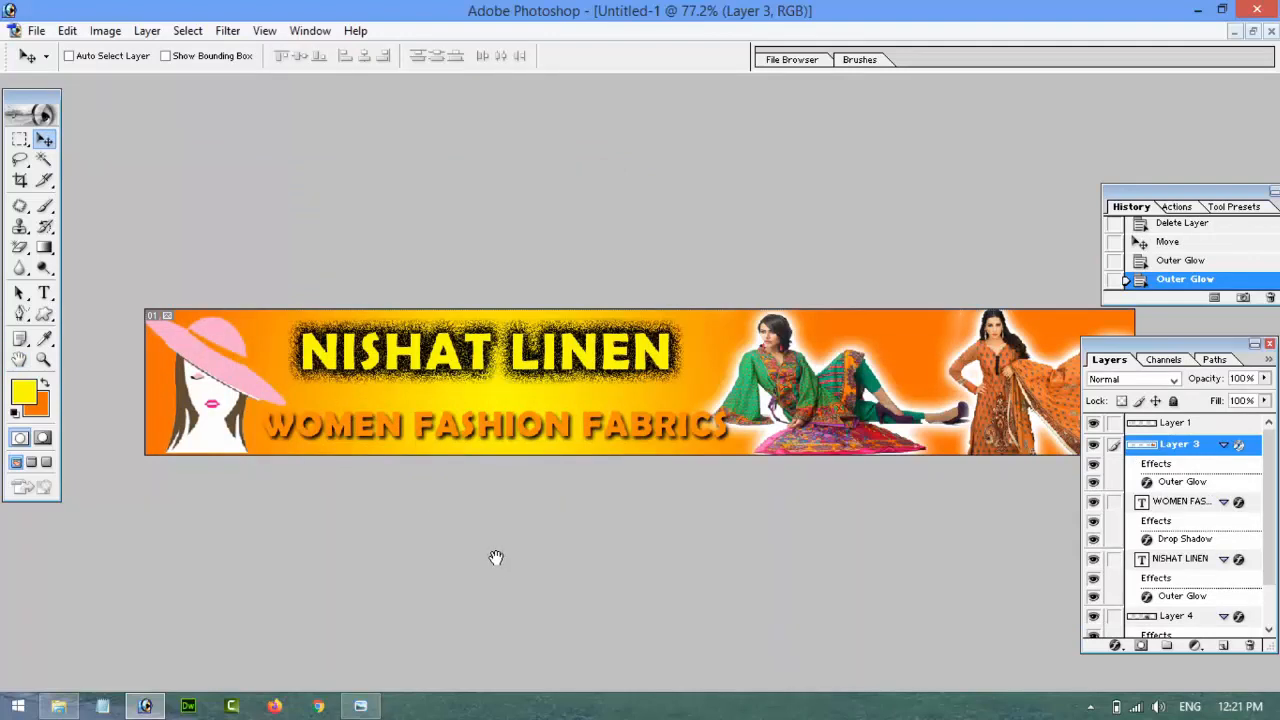
key("ctrl+minus")
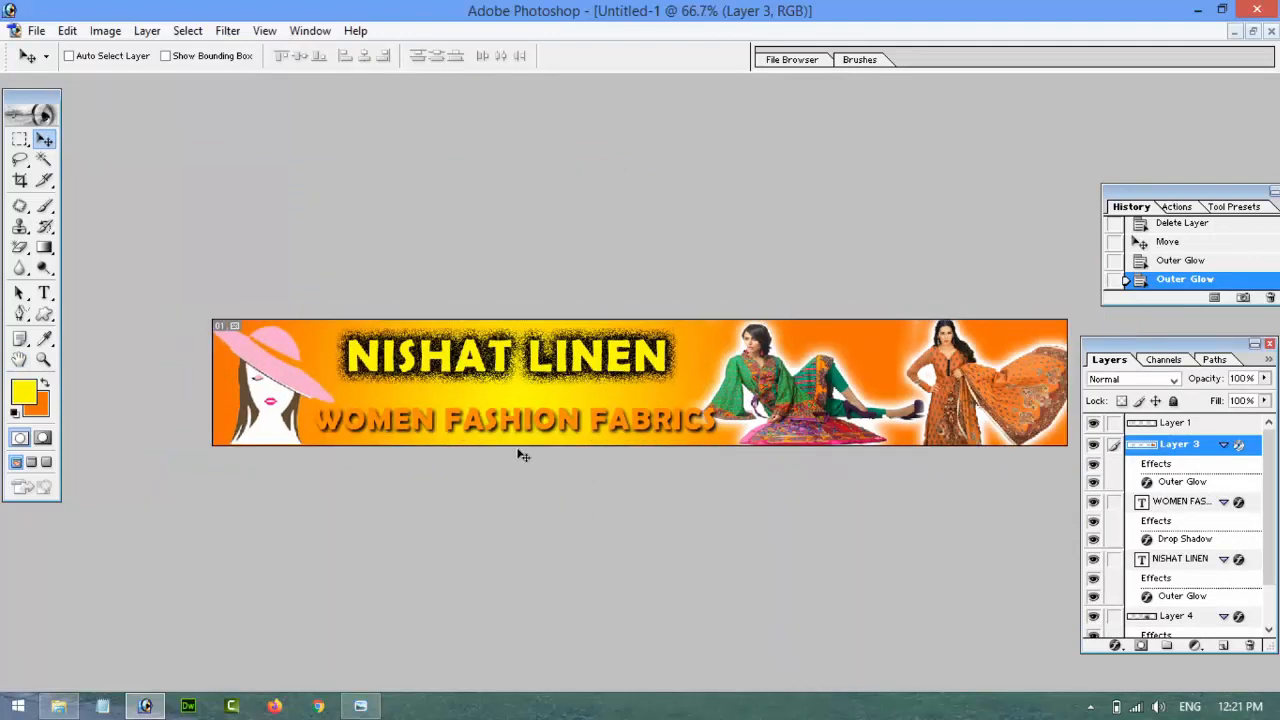
left_click(40, 31)
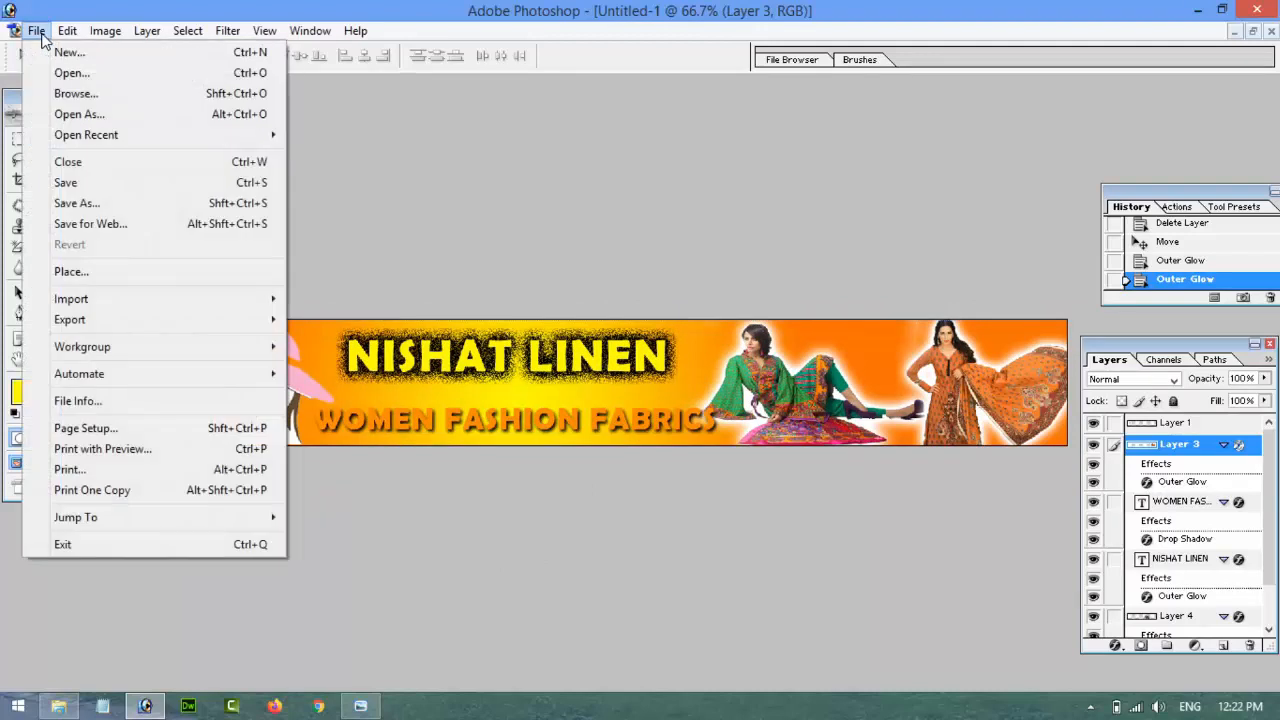
left_click(389, 211)
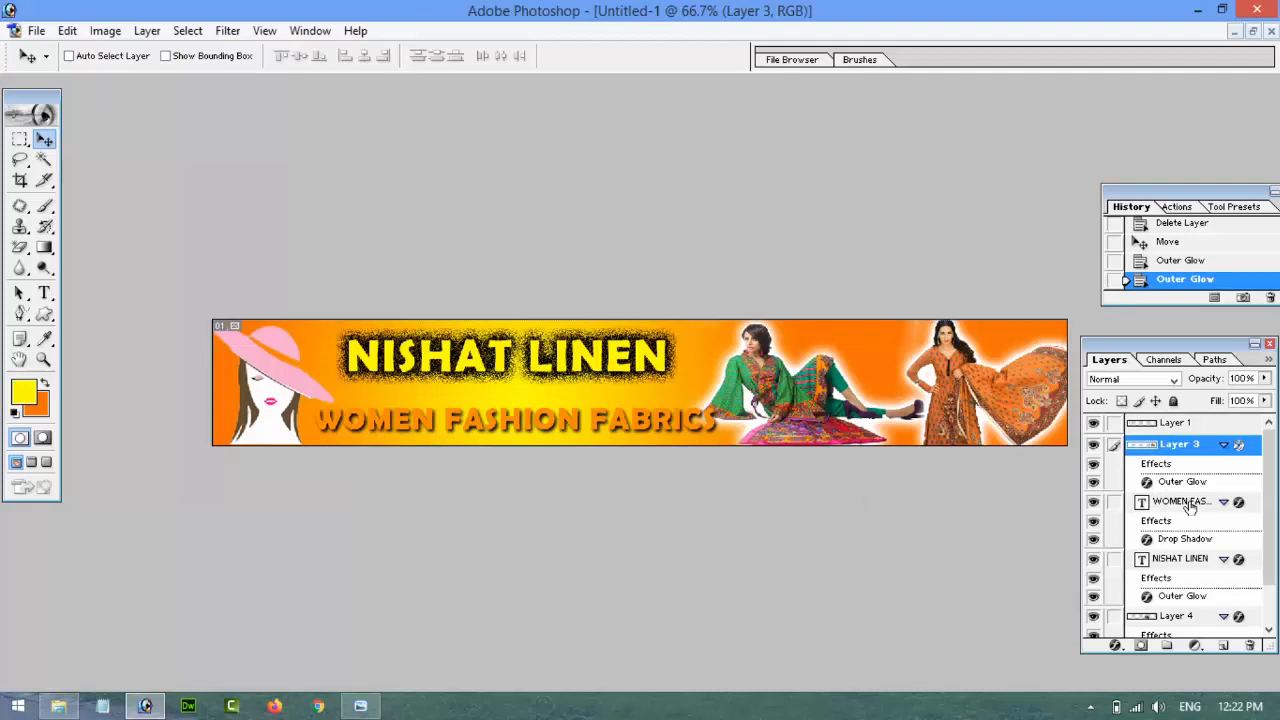
- Hide Layer 1, Layer 3 and both text layers, leaving only the seated woman's Layer 4 over the background
left_click_drag(1270, 478, 1272, 511)
left_click(1093, 444)
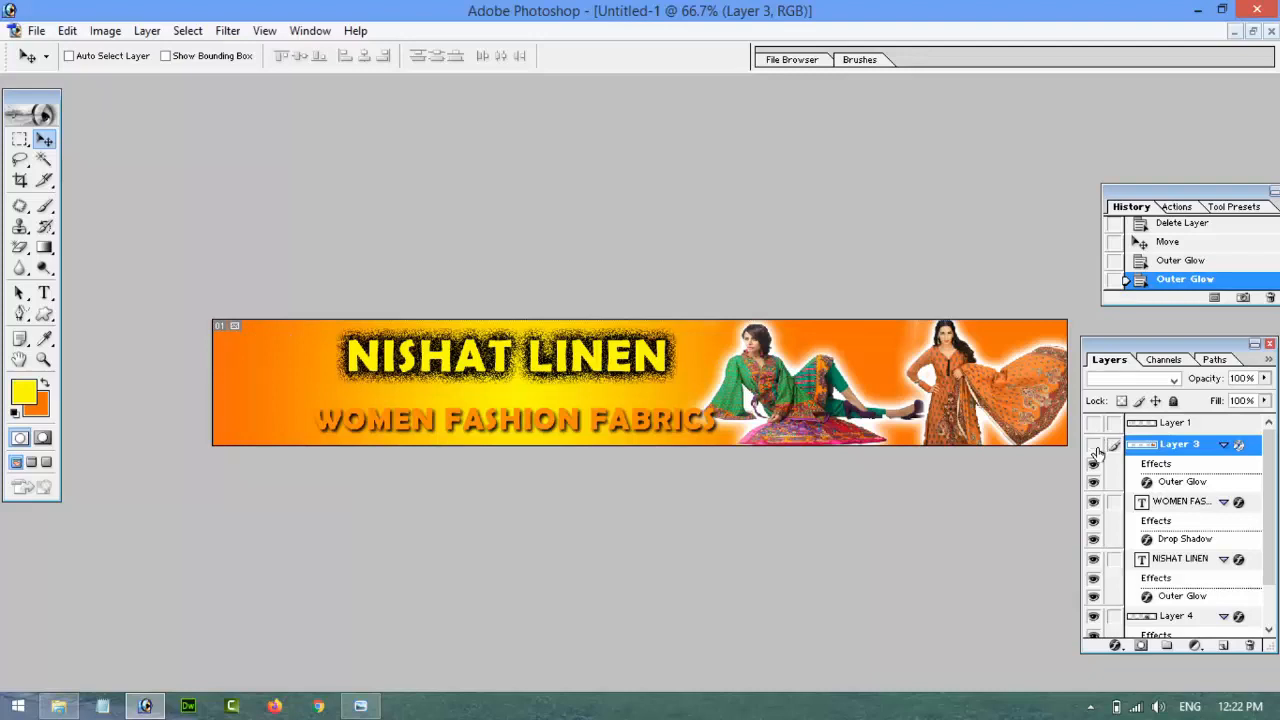
left_click(1093, 502)
left_click(1093, 559)
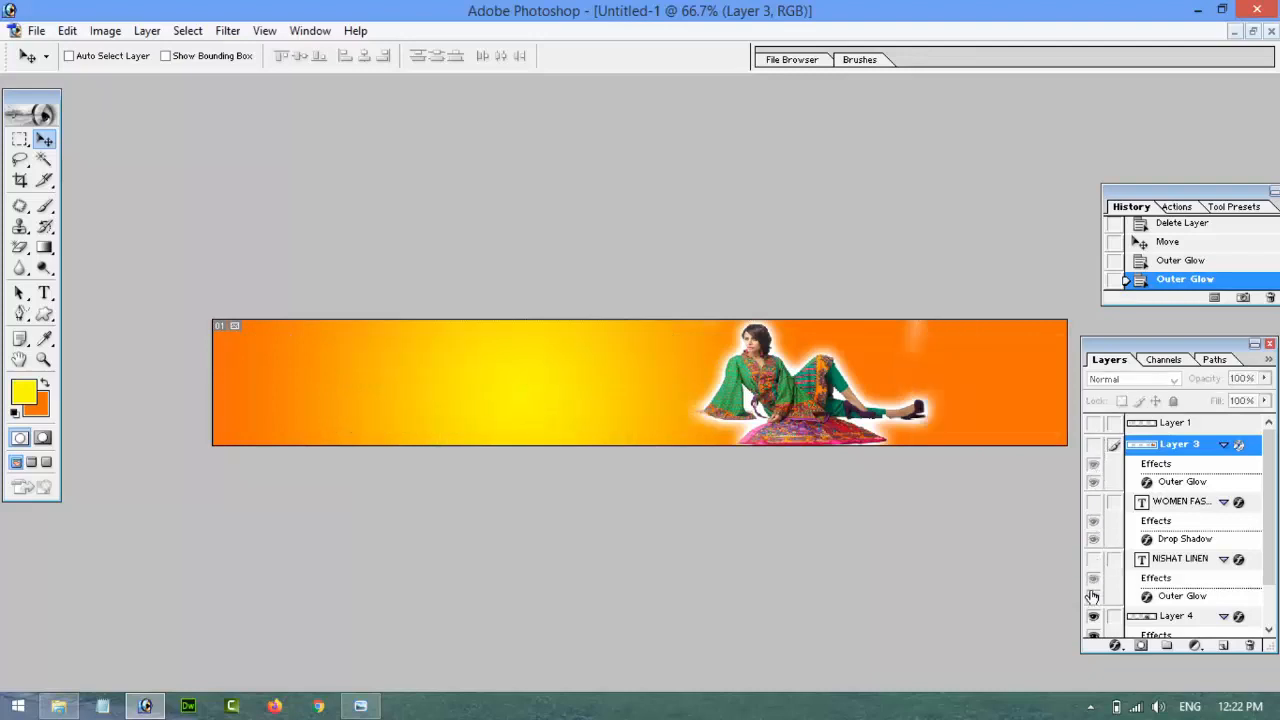
left_click(1093, 616)
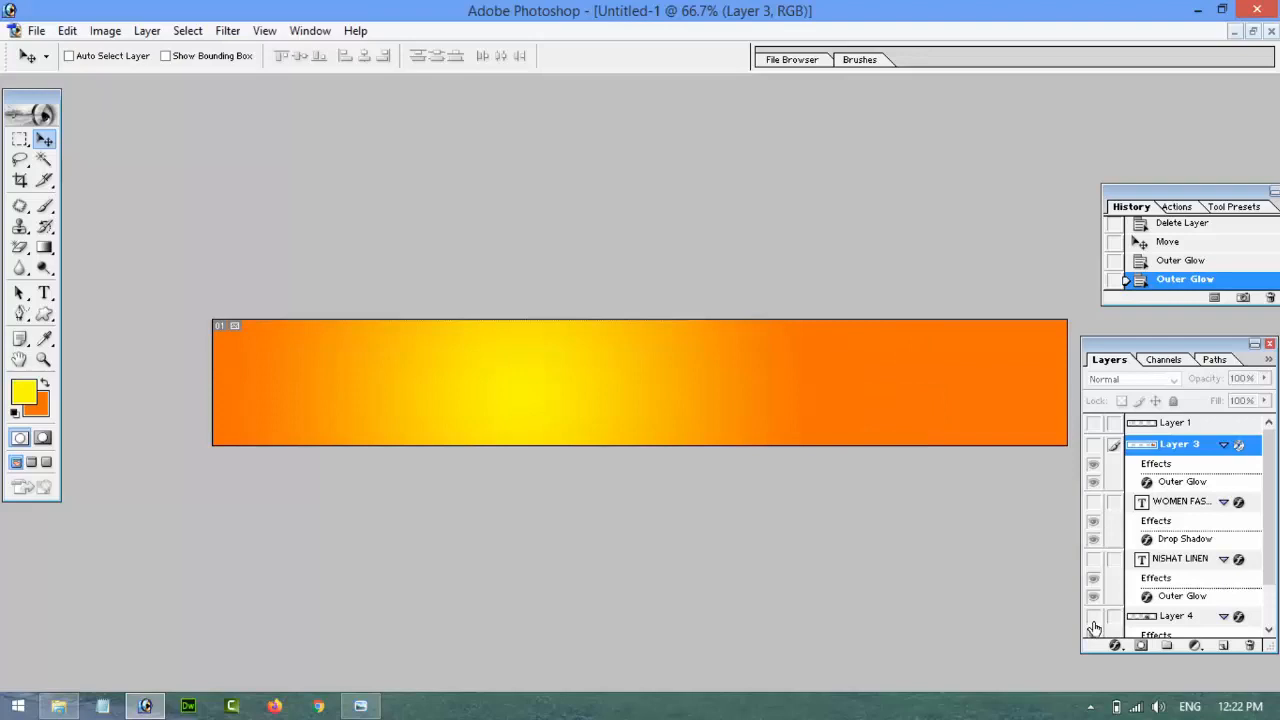
left_click(1093, 618)
- Erase the stray glow mark near the banner's upper edge, beyond the seated woman on Layer 4, with a 100 px Eraser brush
left_click(1150, 617)
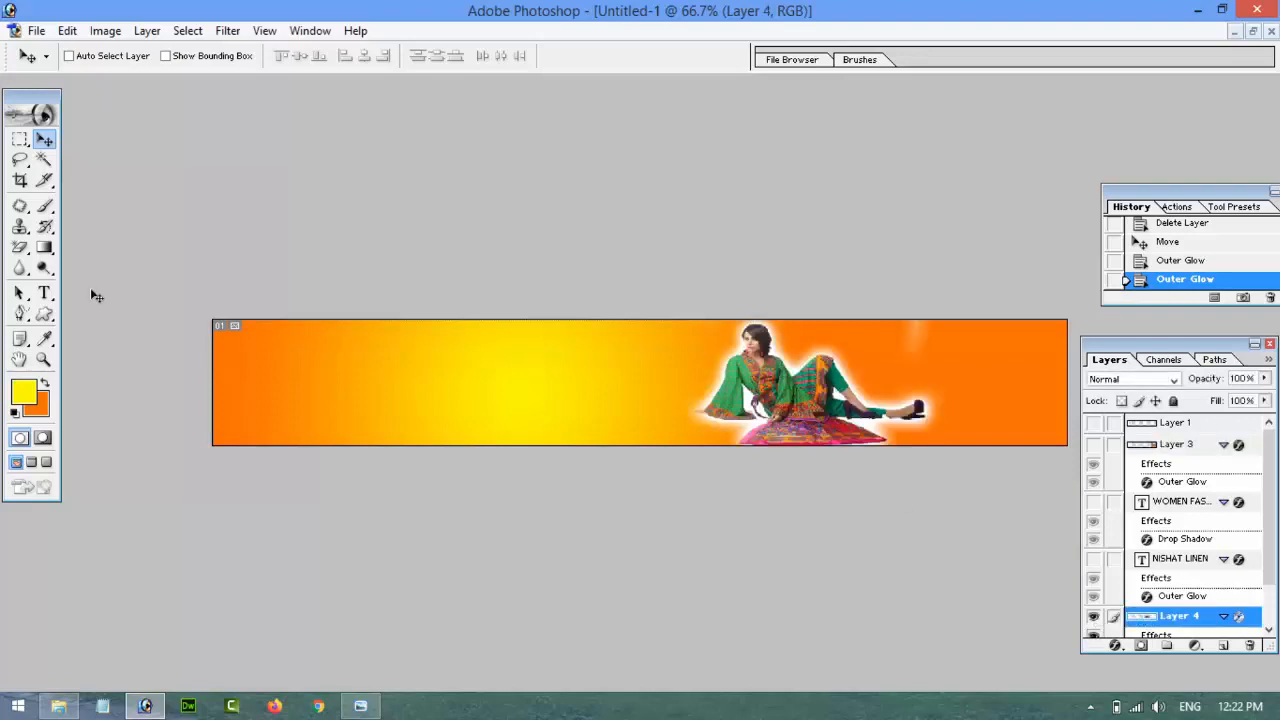
left_click_drag(15, 255, 75, 247)
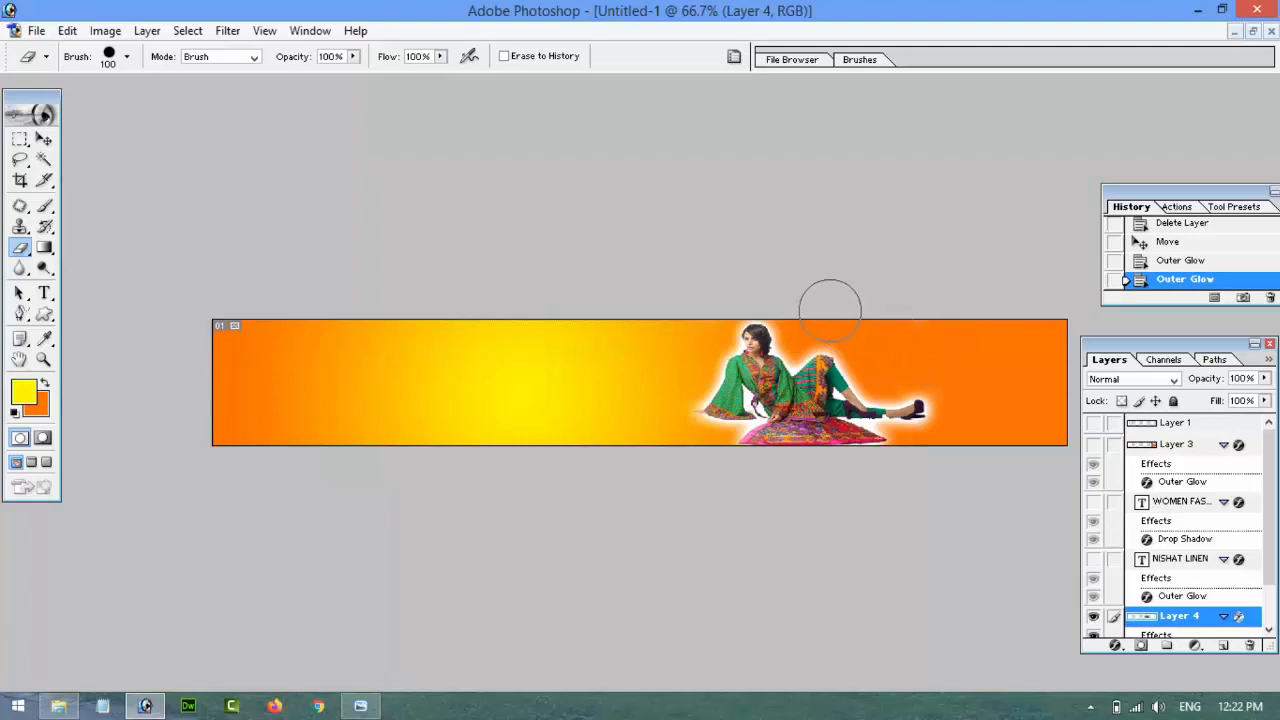
left_click(980, 457)
left_click(43, 139)
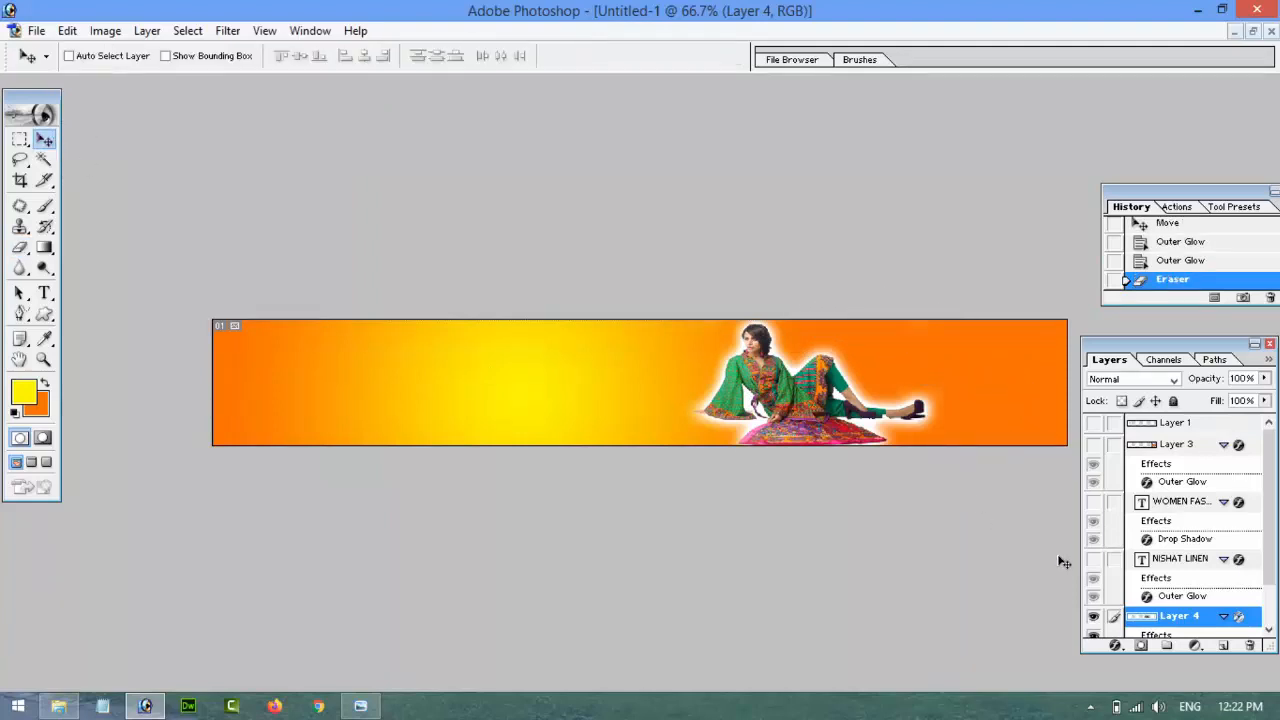
- Show Layer 1, Layer 3 and the NISHAT LINEN and WOMEN FASHION FABRICS text layers again
left_click(1093, 558)
left_click(1093, 444)
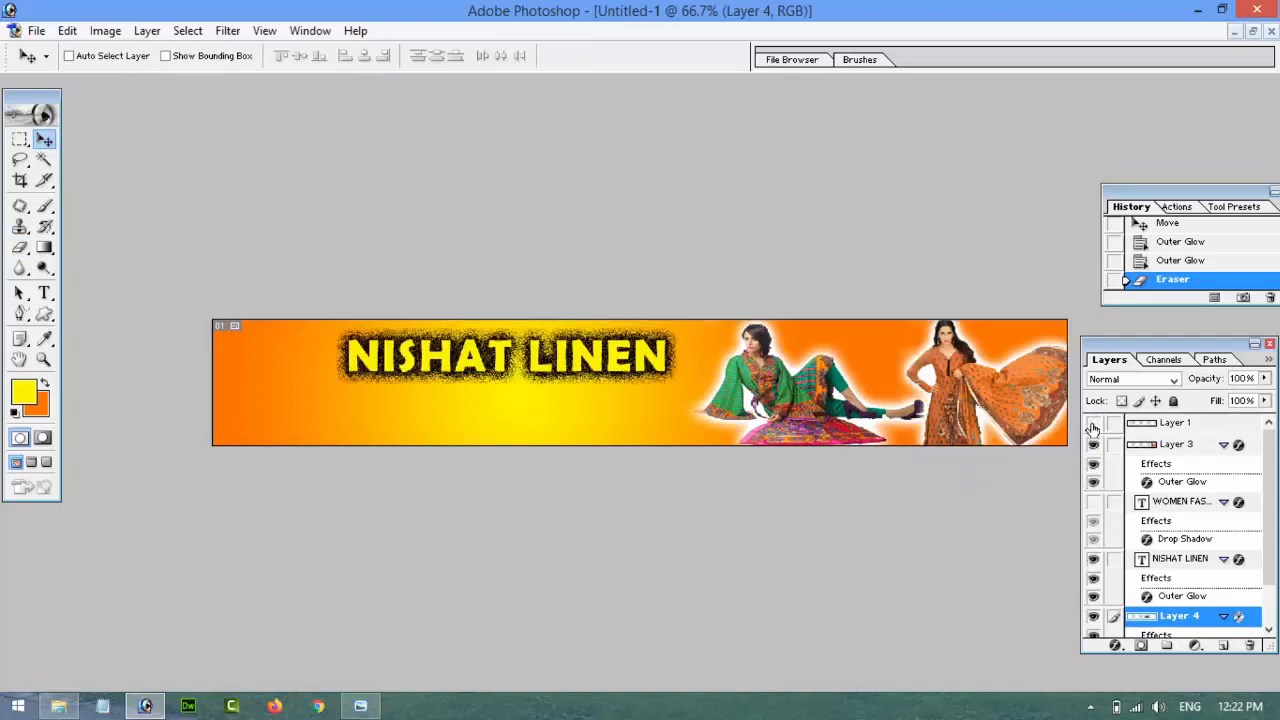
left_click(1093, 424)
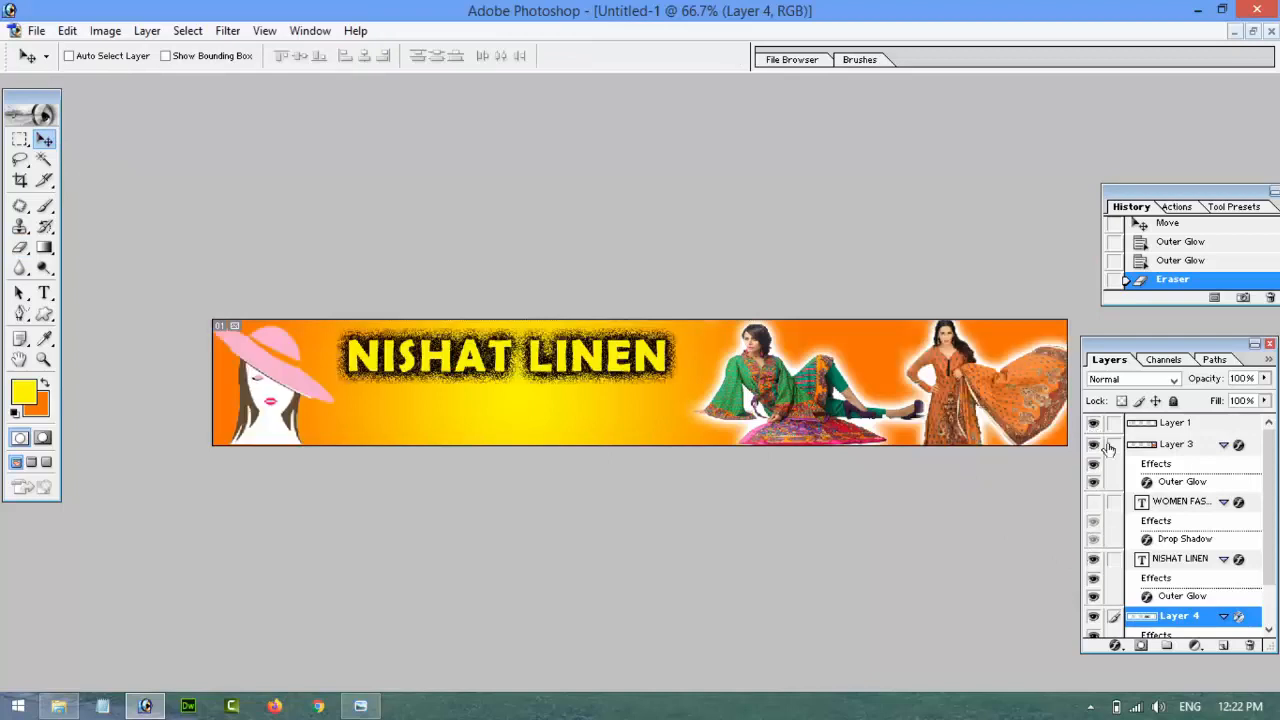
left_click(1093, 501)
scroll(1270, 490, "down", 2)
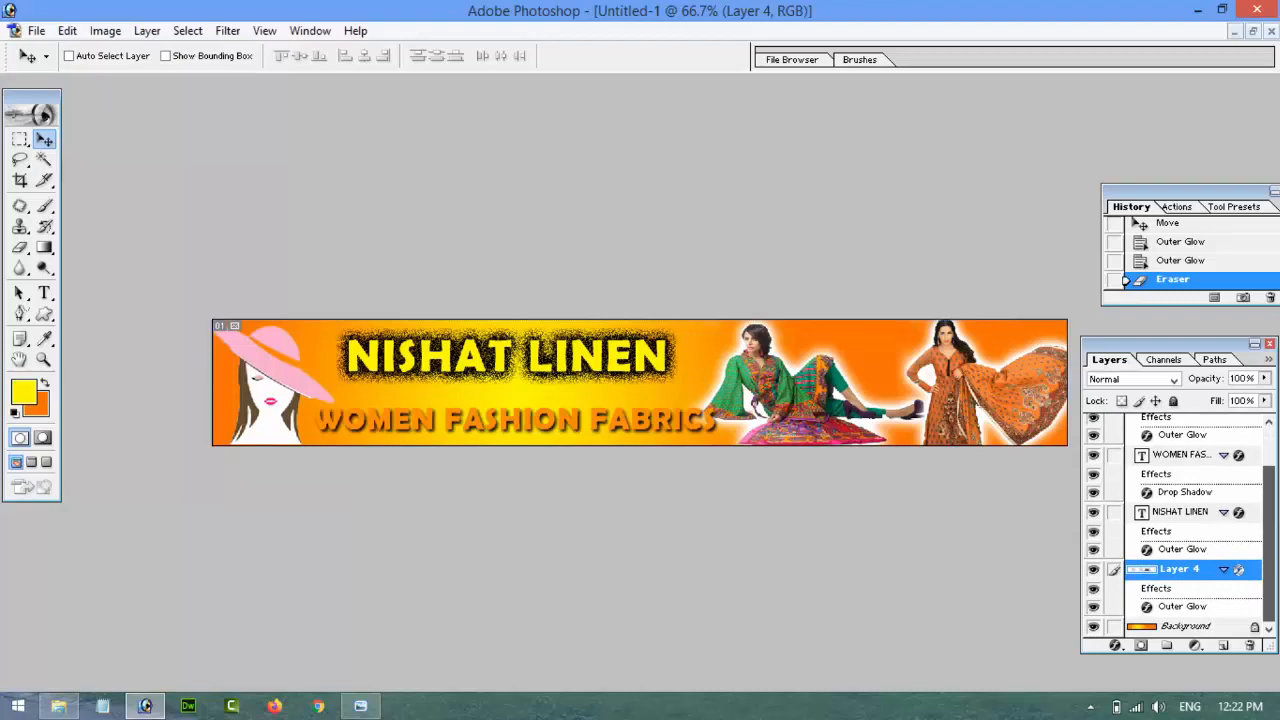
scroll(1270, 490, "up", 2)
- Save the banner on the Desktop as a layered Photoshop file named "Final Psd"
left_click(33, 31)
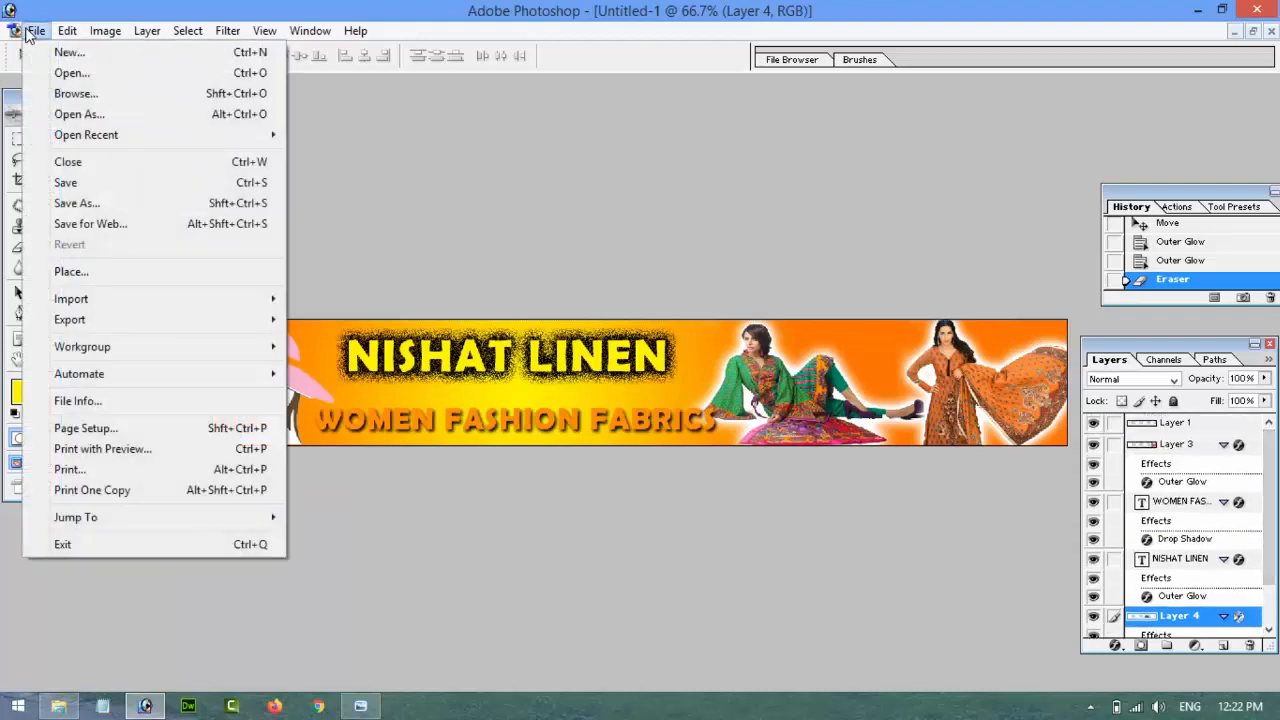
left_click(92, 201)
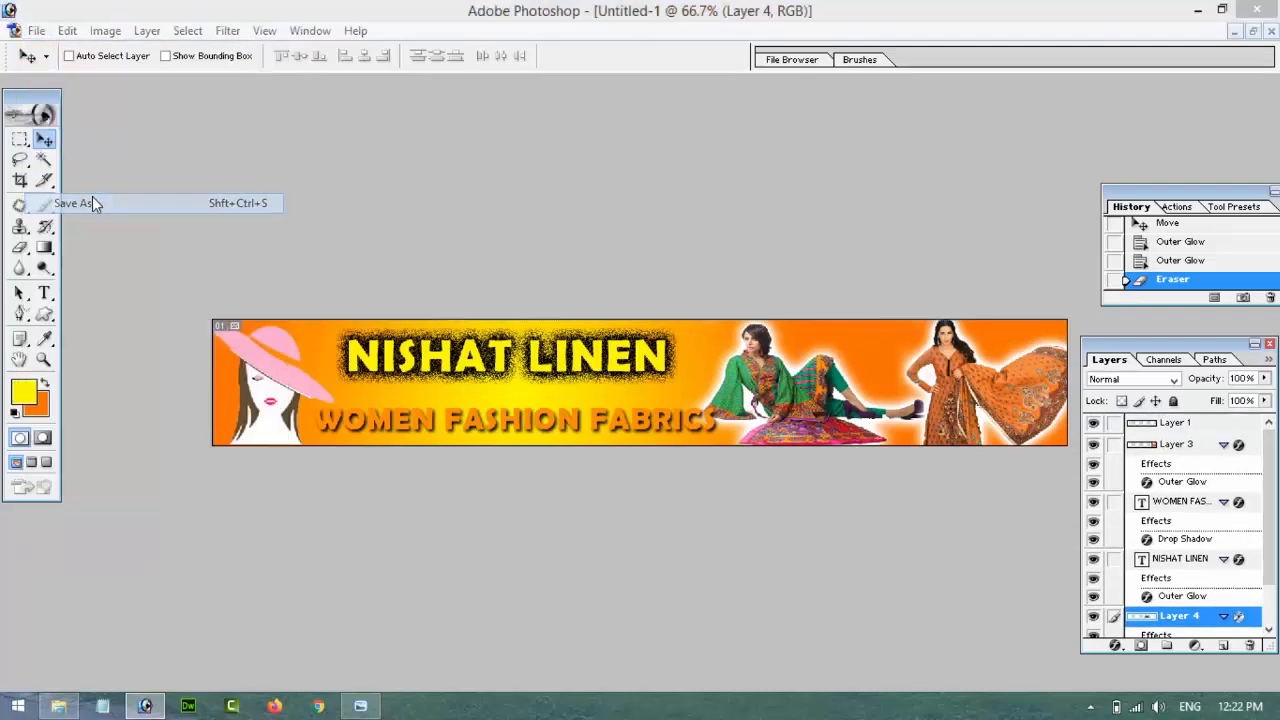
left_click(416, 190)
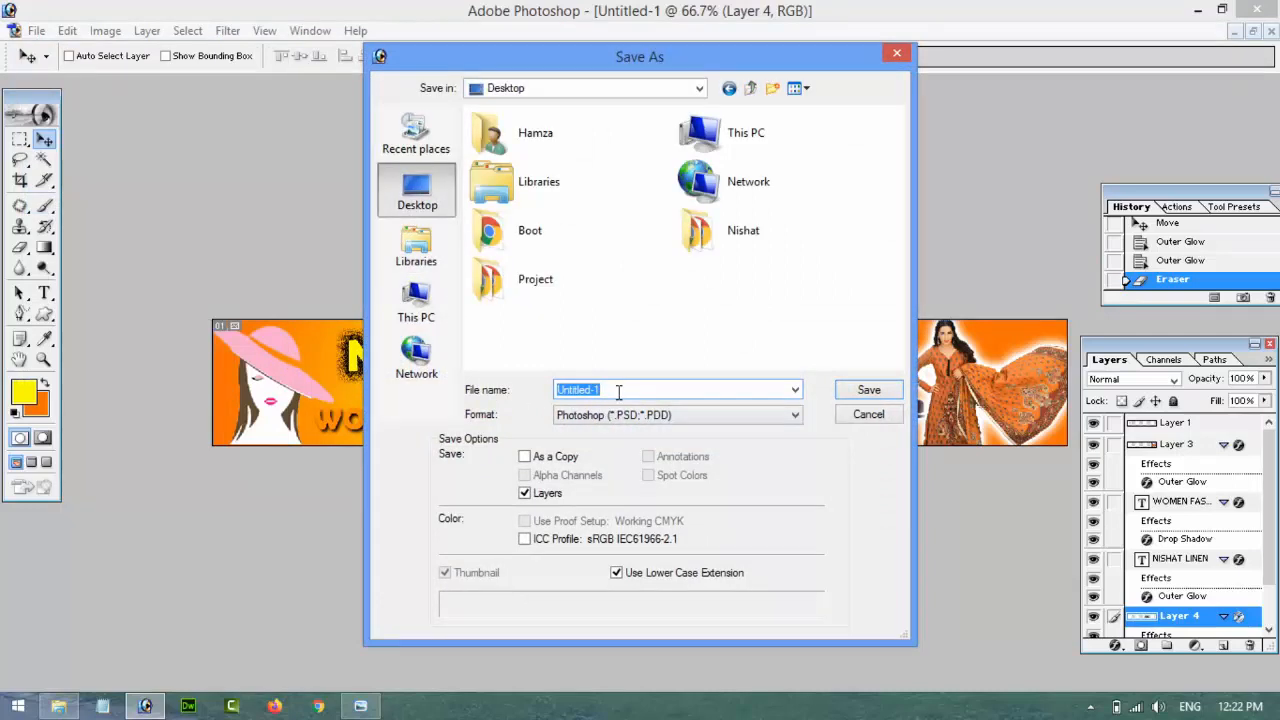
type("F")
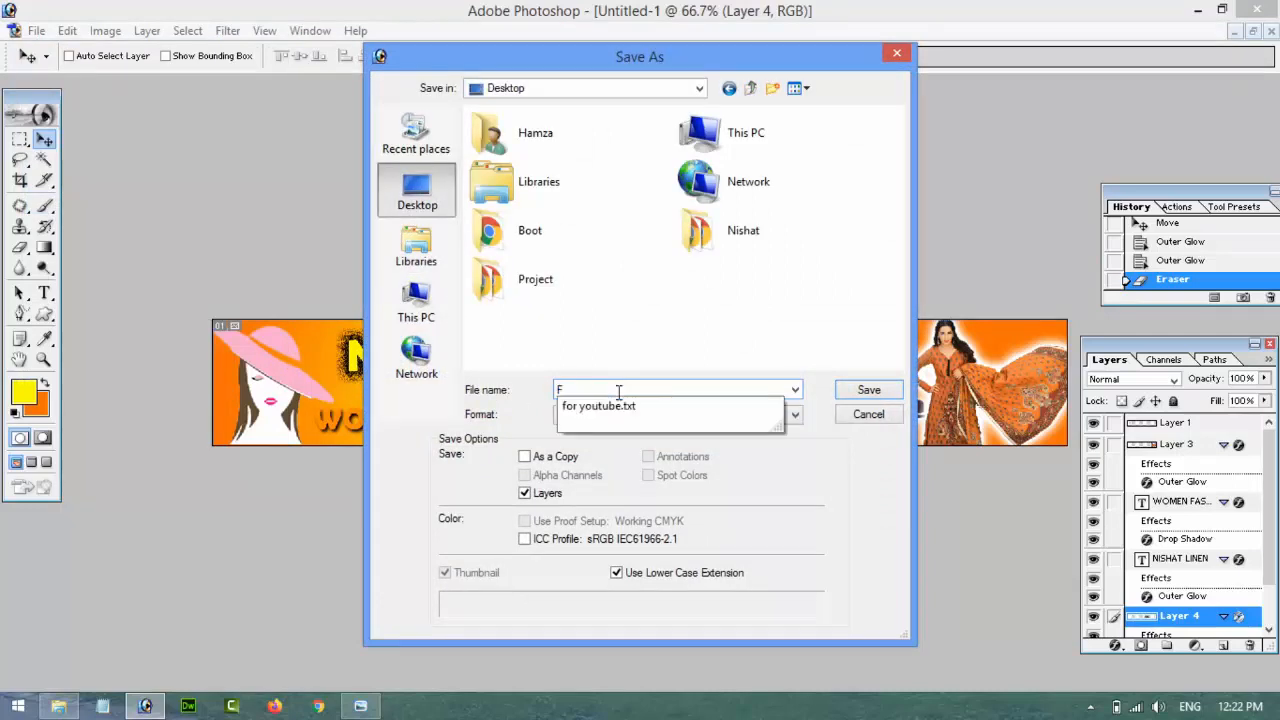
type("inal Psd")
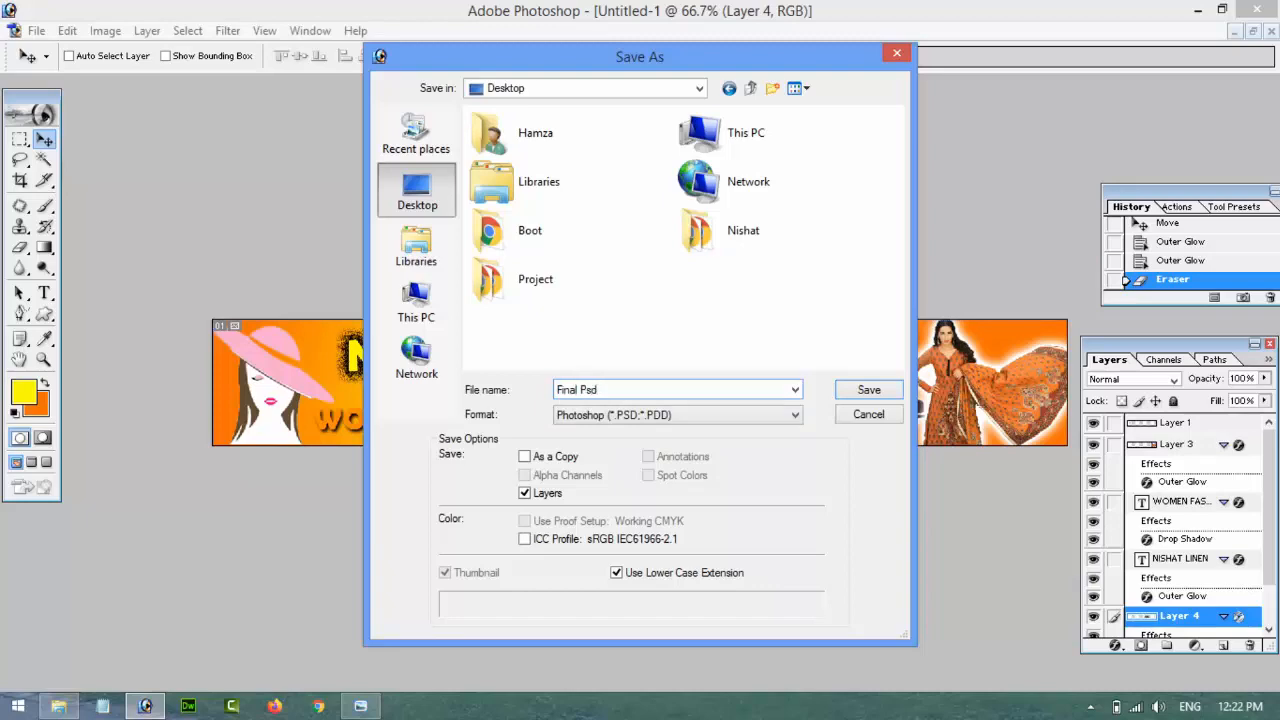
key("Return")
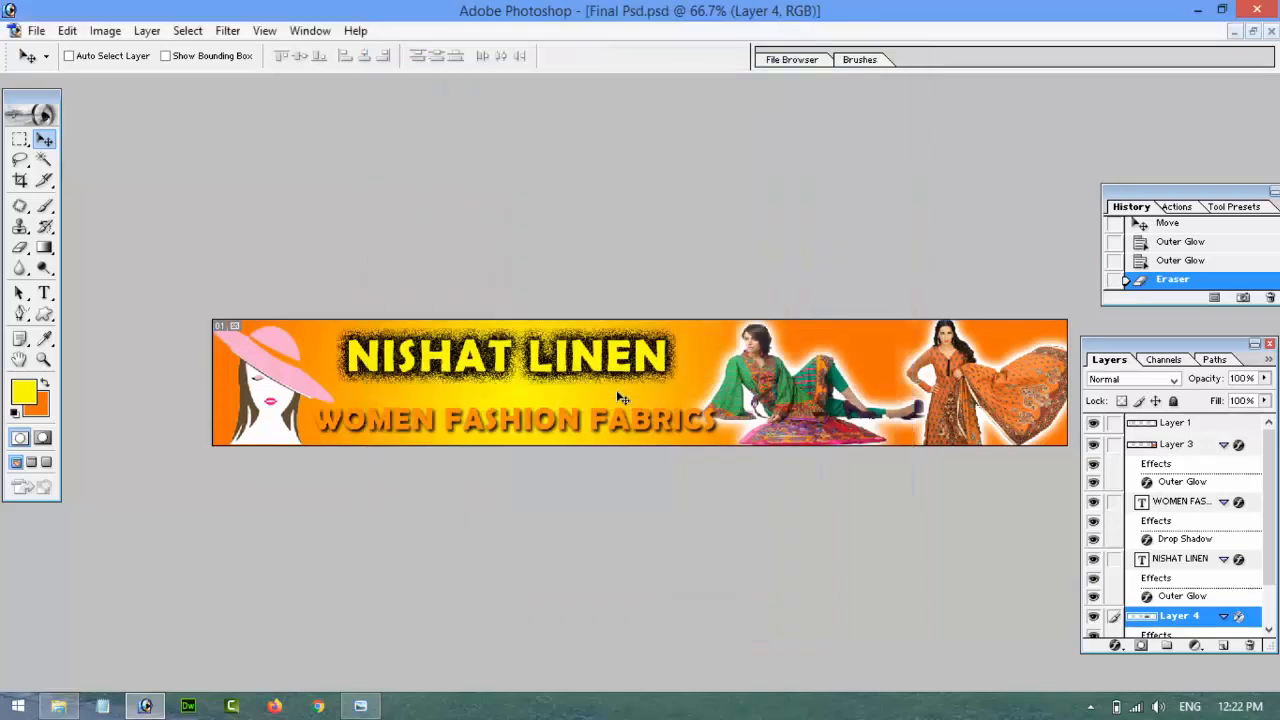
- Look for the saved Final Psd file on the Windows desktop and return to Photoshop
left_click(36, 30)
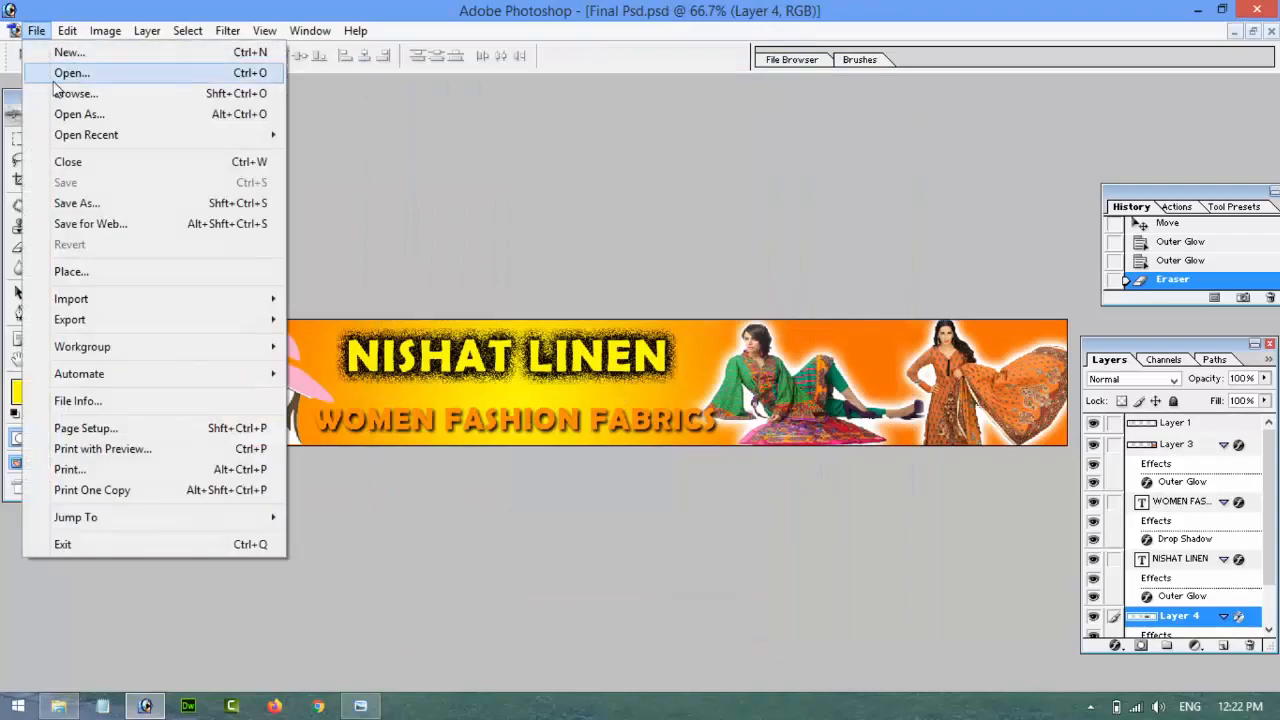
left_click(1197, 10)
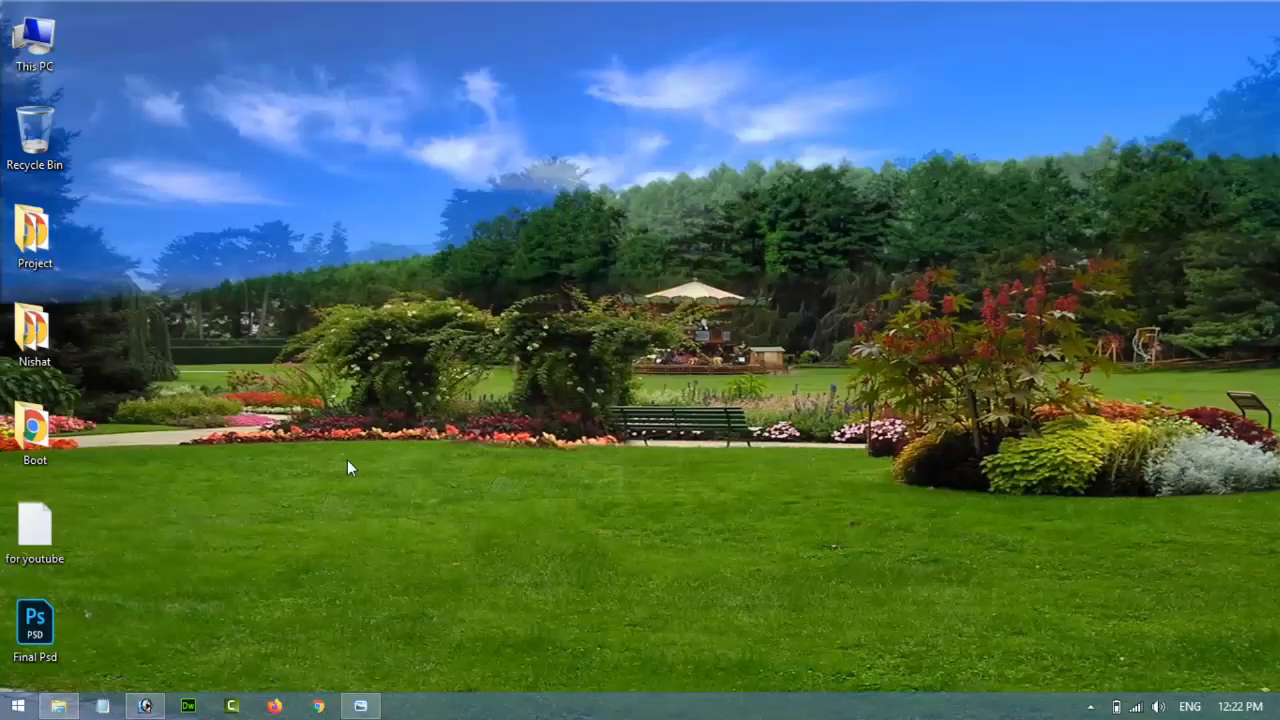
left_click(51, 624)
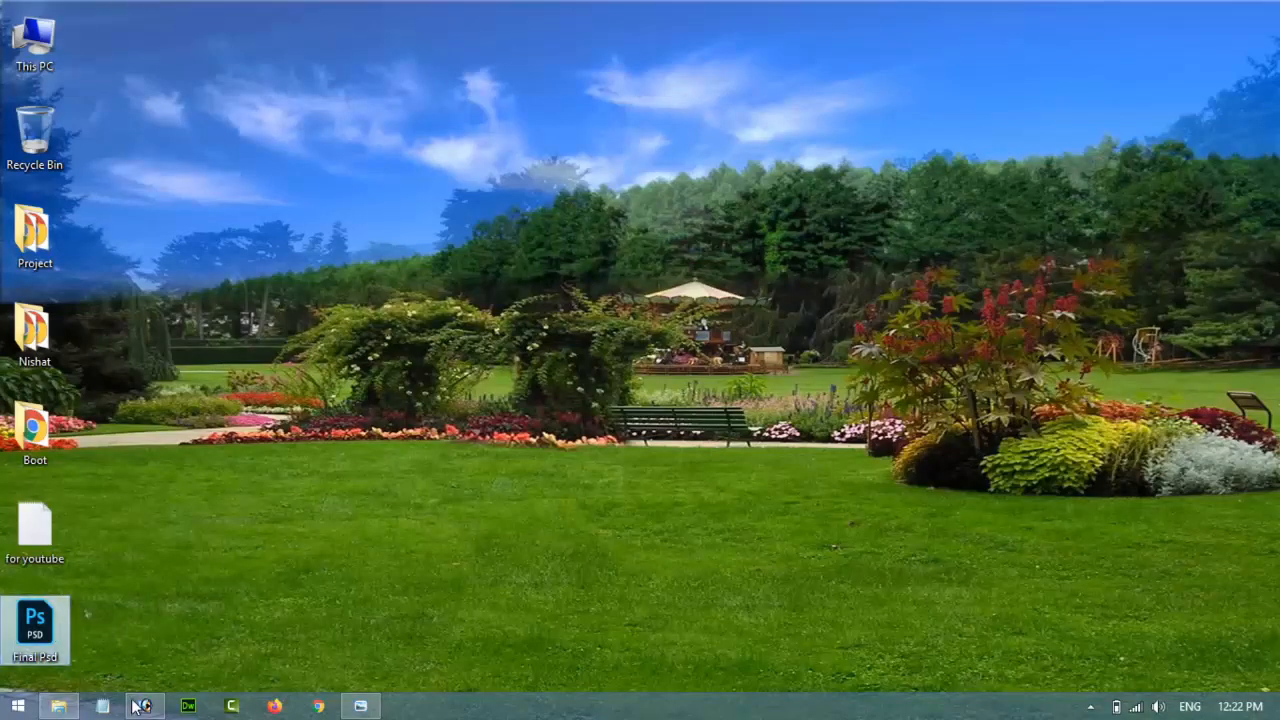
mouse_move(145, 700)
left_click(140, 654)
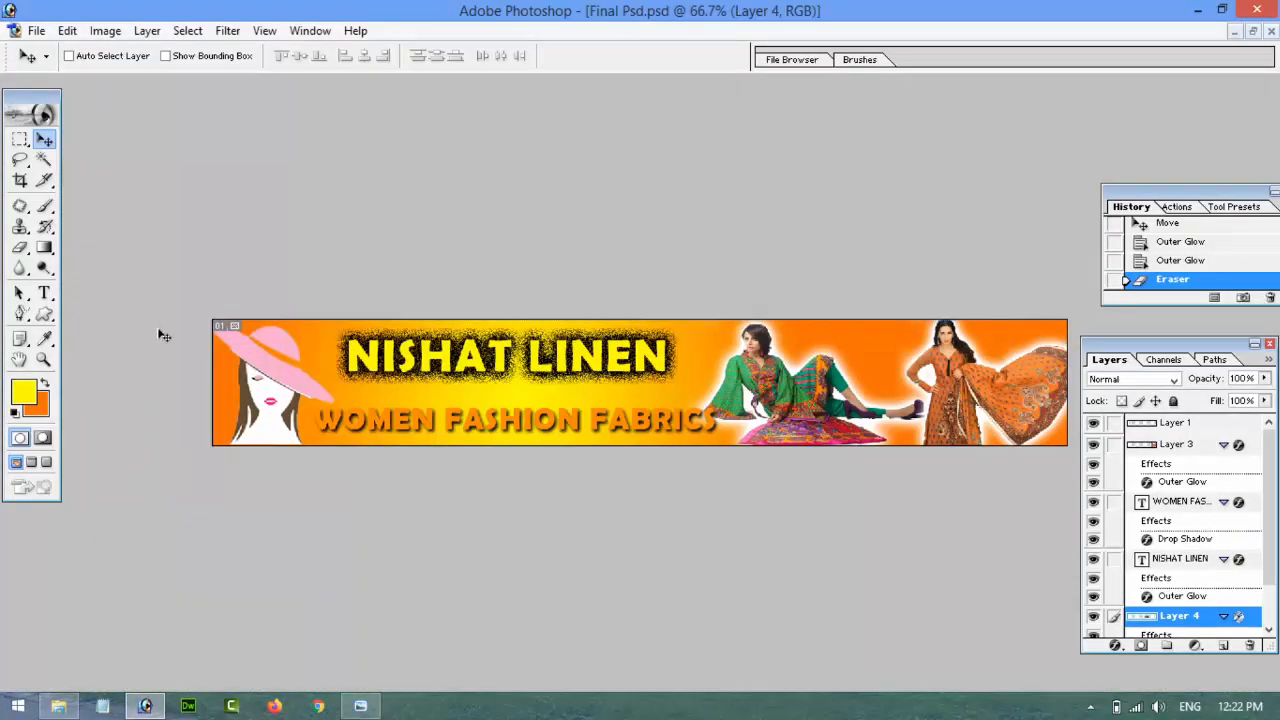
- Save a copy of the banner on the Desktop in JPEG format with the name "Final Jpg"
left_click(36, 30)
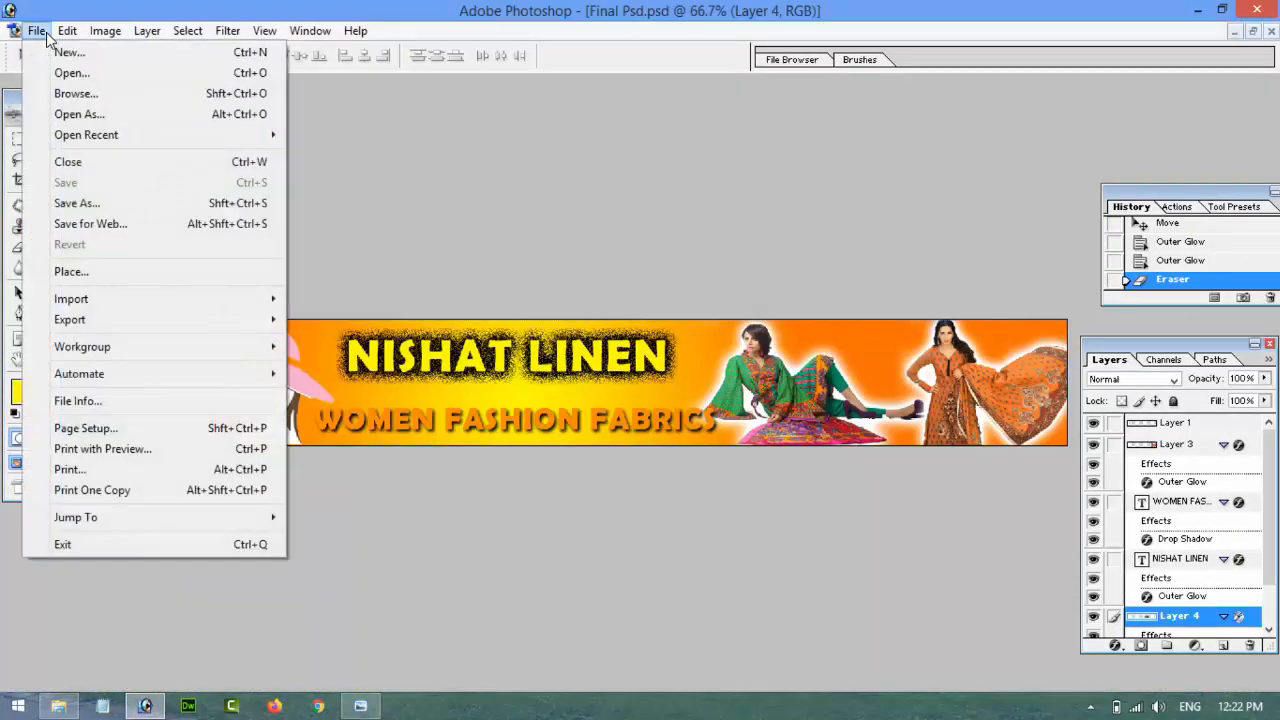
left_click(90, 203)
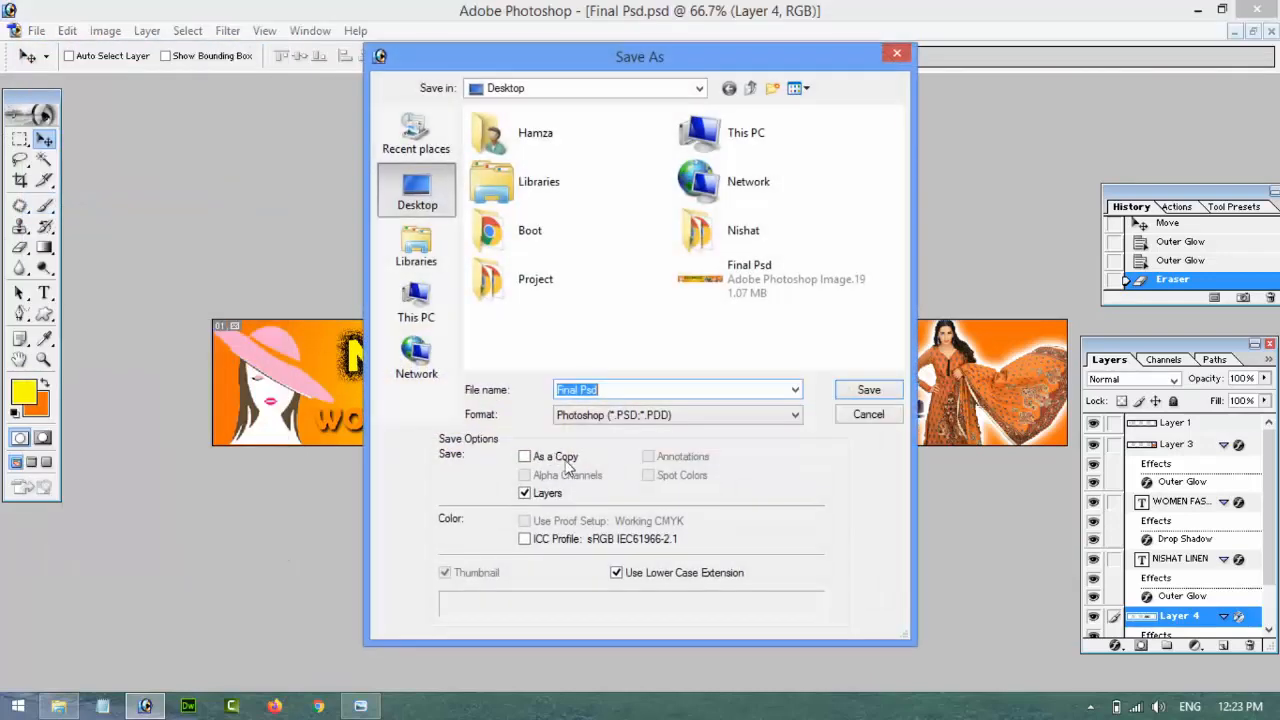
left_click(640, 415)
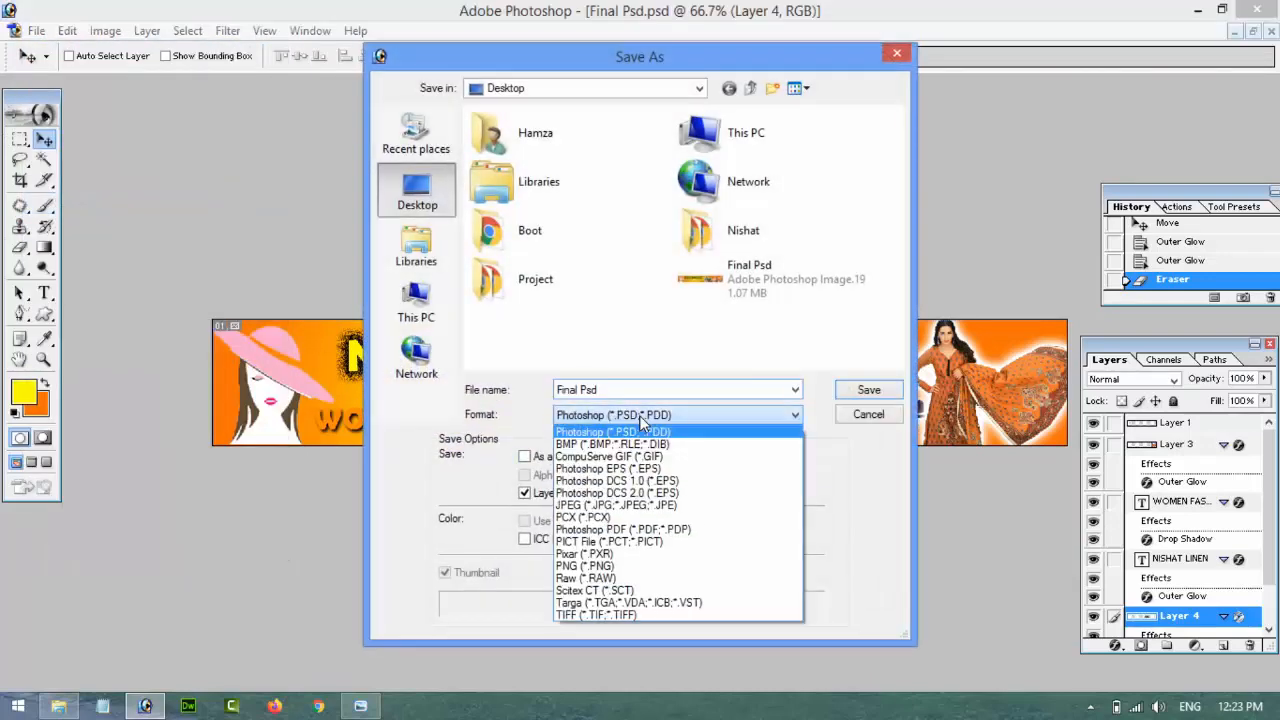
left_click(633, 506)
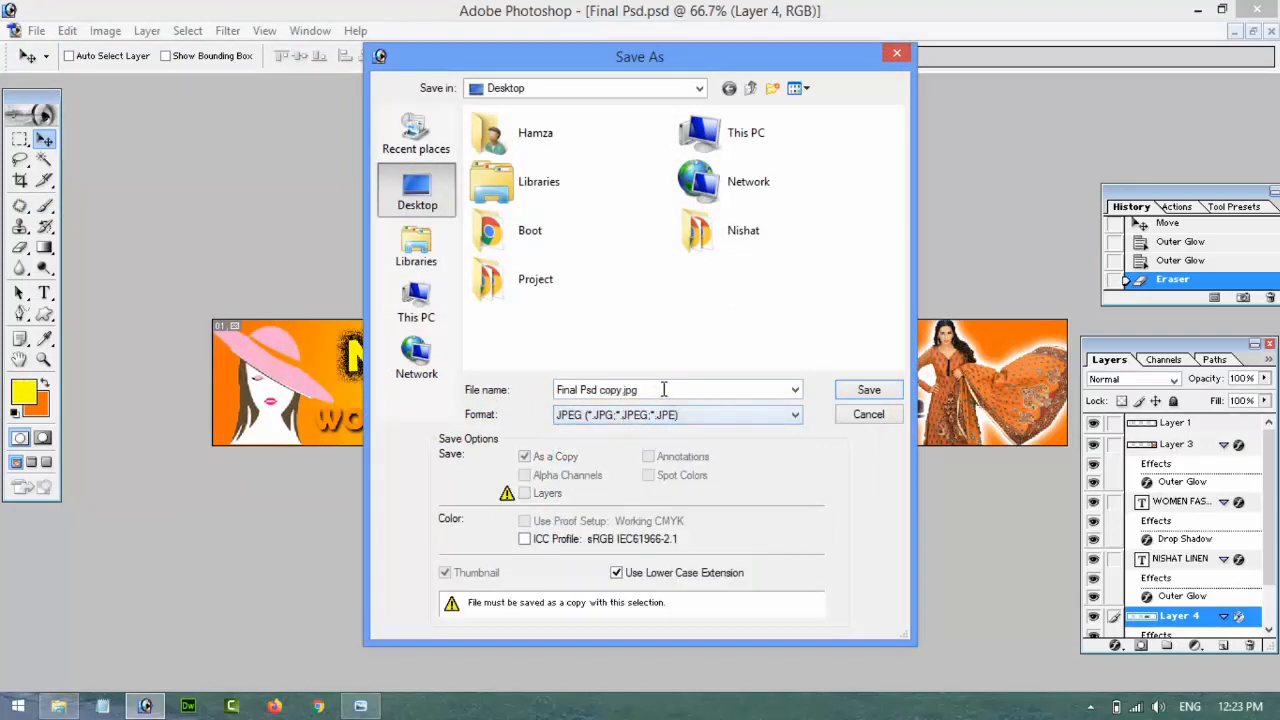
left_click(672, 388)
type("Fn")
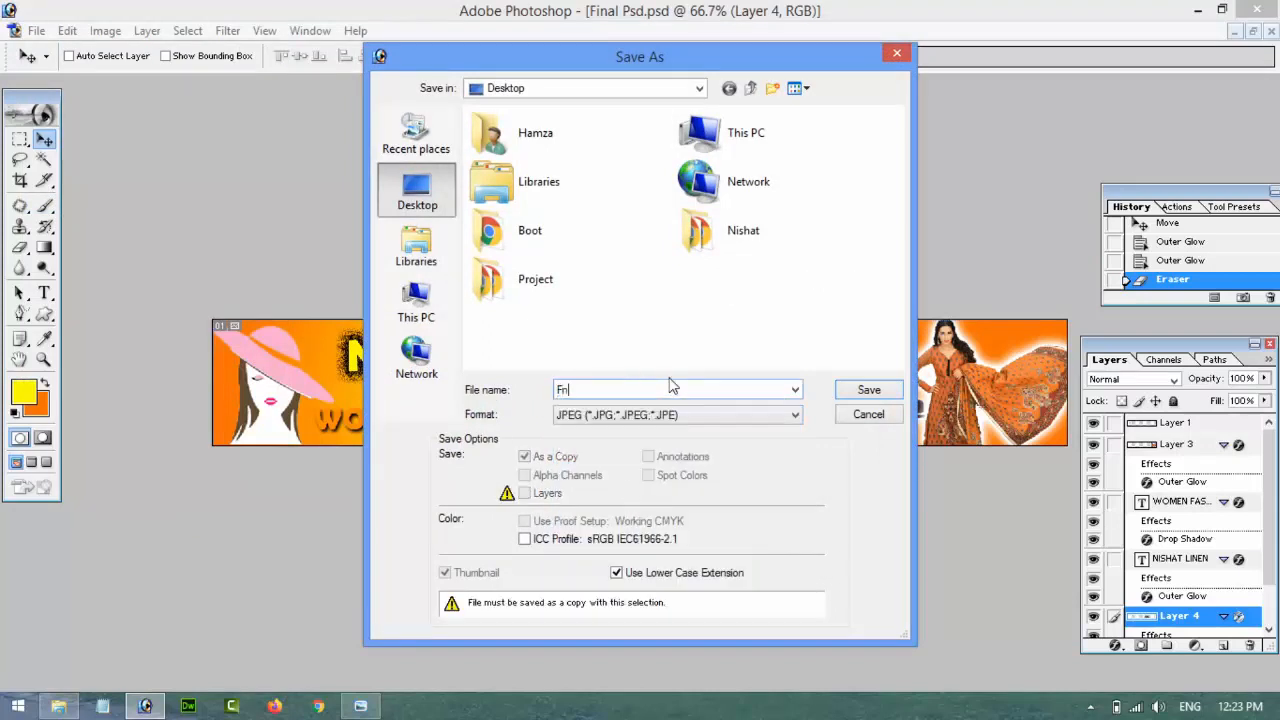
key("BackSpace")
type("inal Jpg")
key("Return")
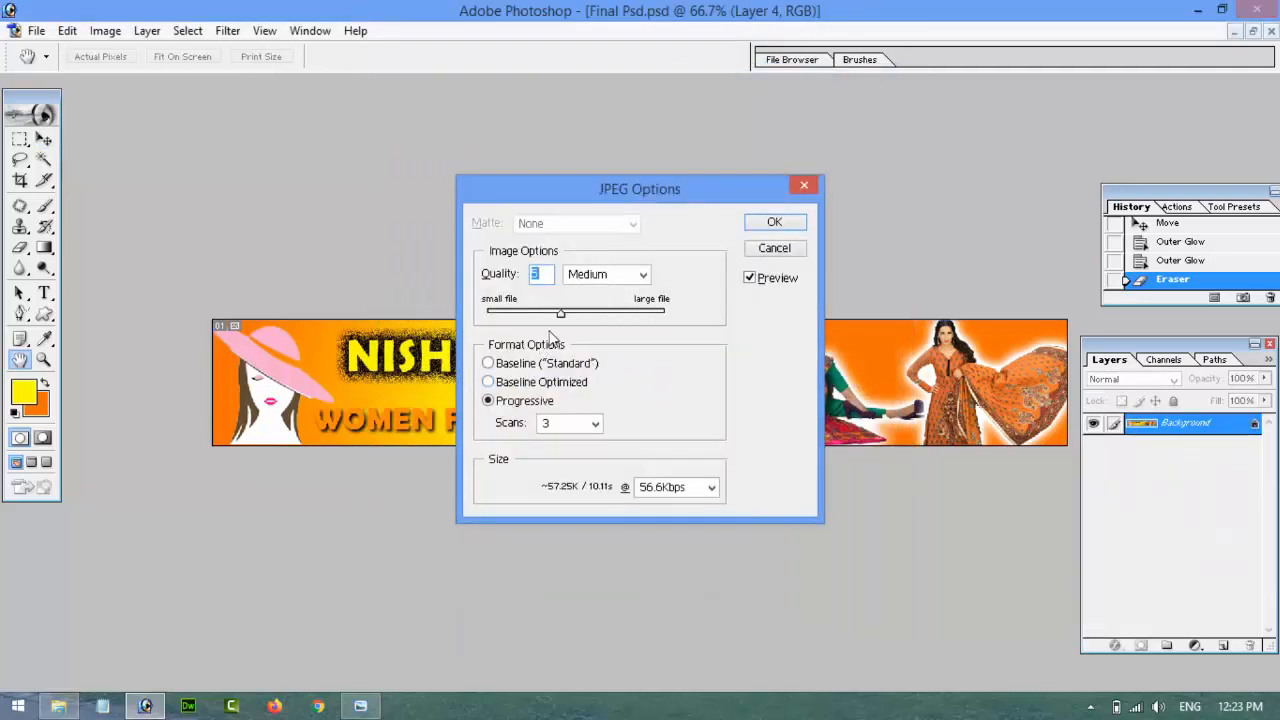
- Raise the JPEG quality towards the large-file end and finish saving the copy
left_click(616, 313)
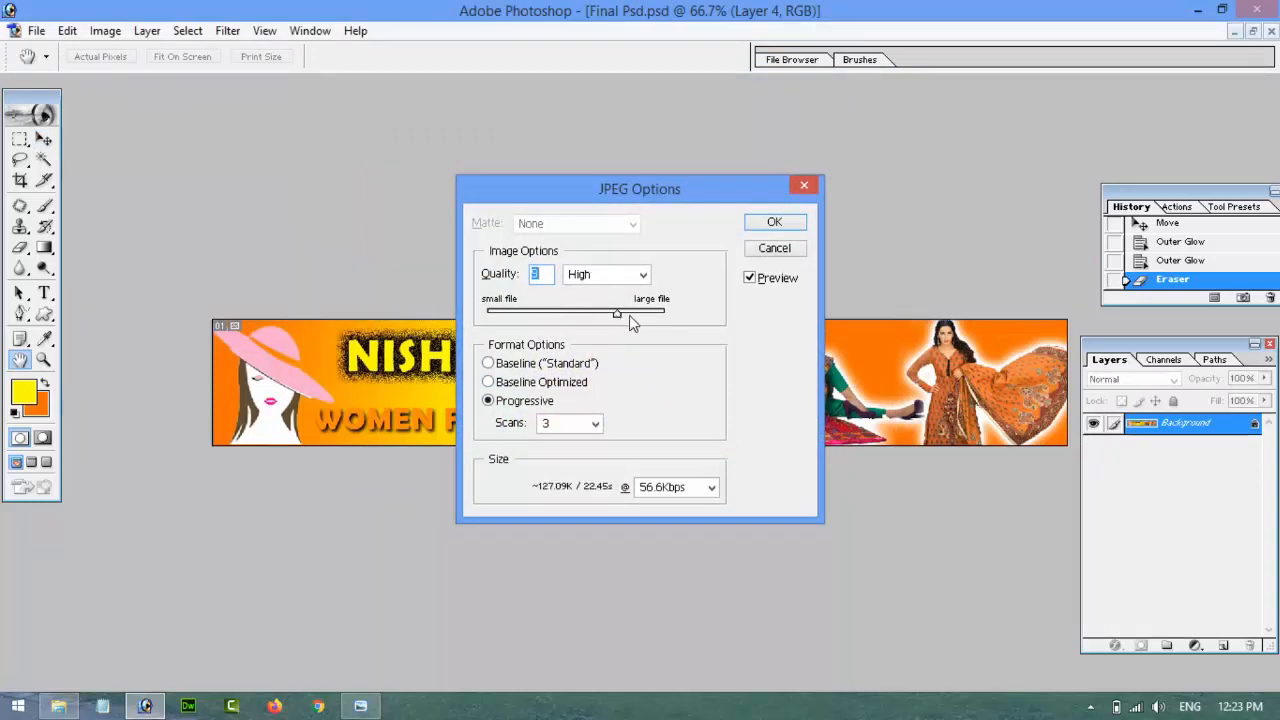
left_click(640, 316)
left_click(770, 224)
- Switch to the Windows desktop and check the file details of the exported Final Jpg image
key("super+d")
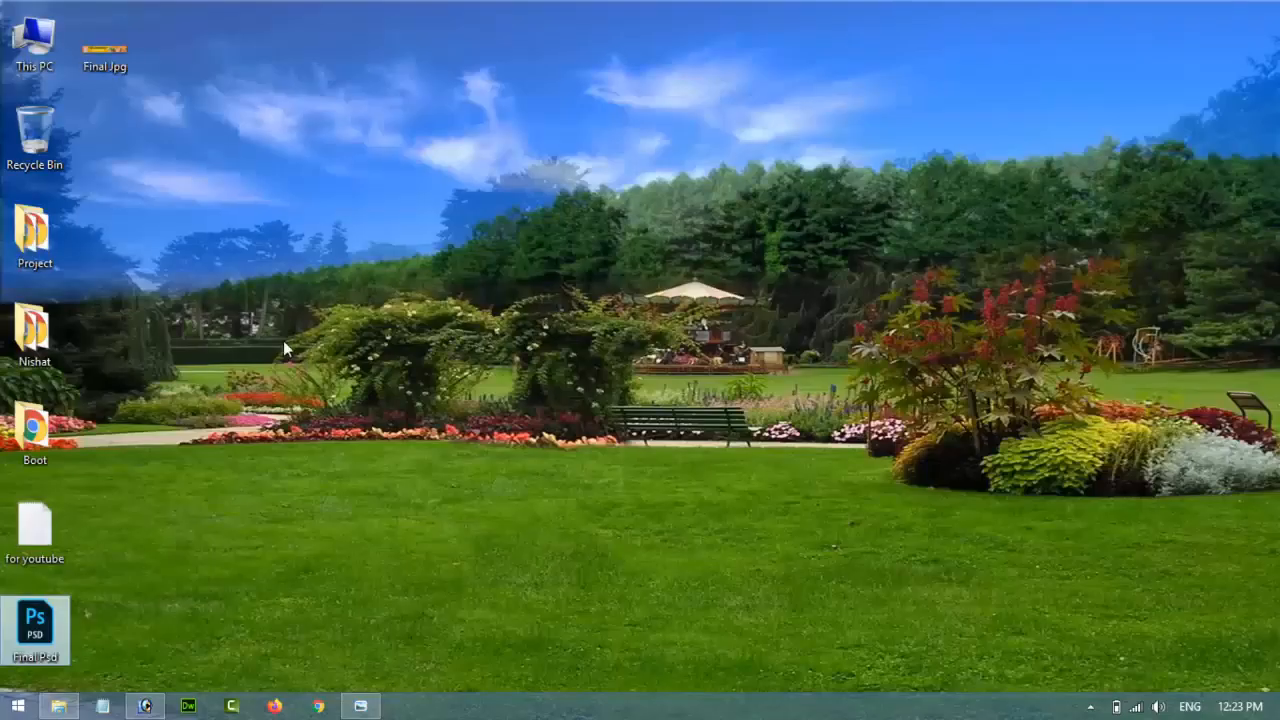
left_click(117, 62)
mouse_move(117, 64)
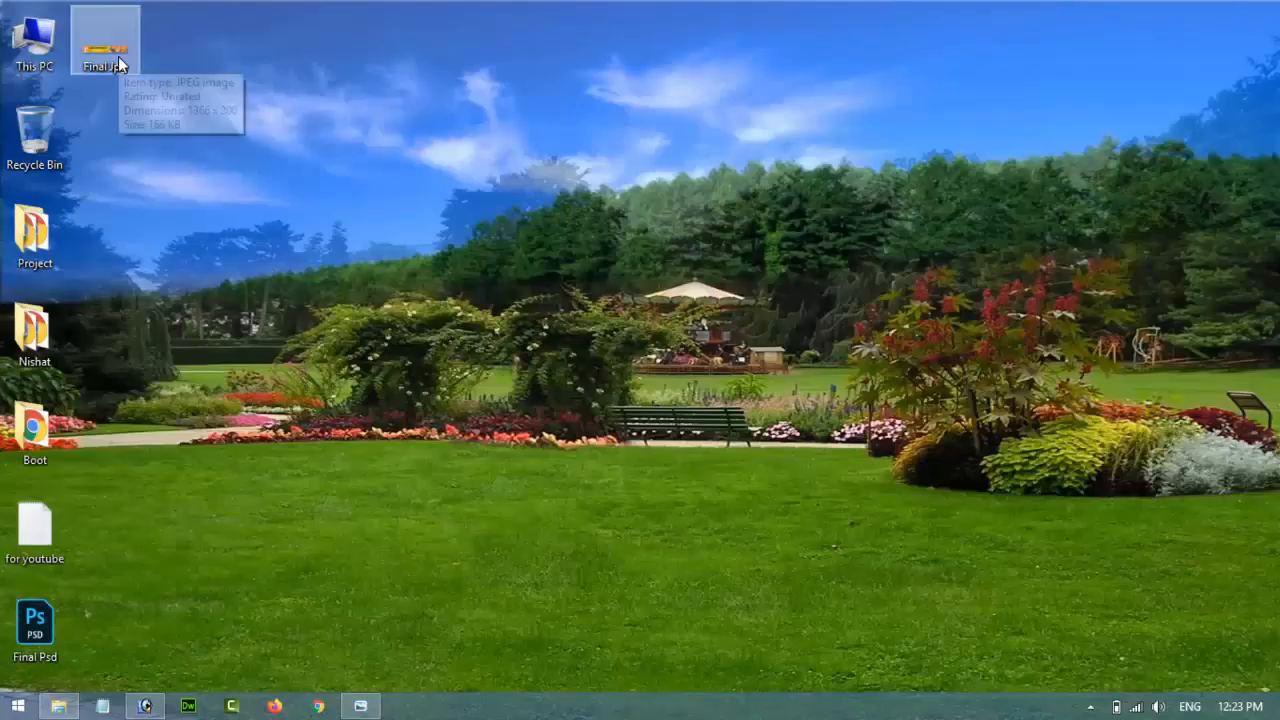